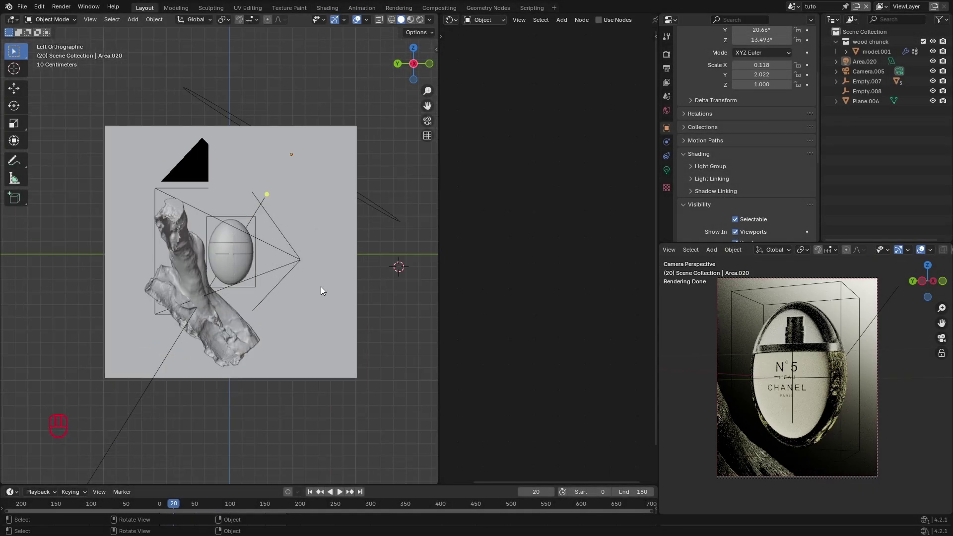
- Hide the overlays in the camera preview to view the rendered bottle
scroll(321, 290, "up", 2)
left_click(921, 249)
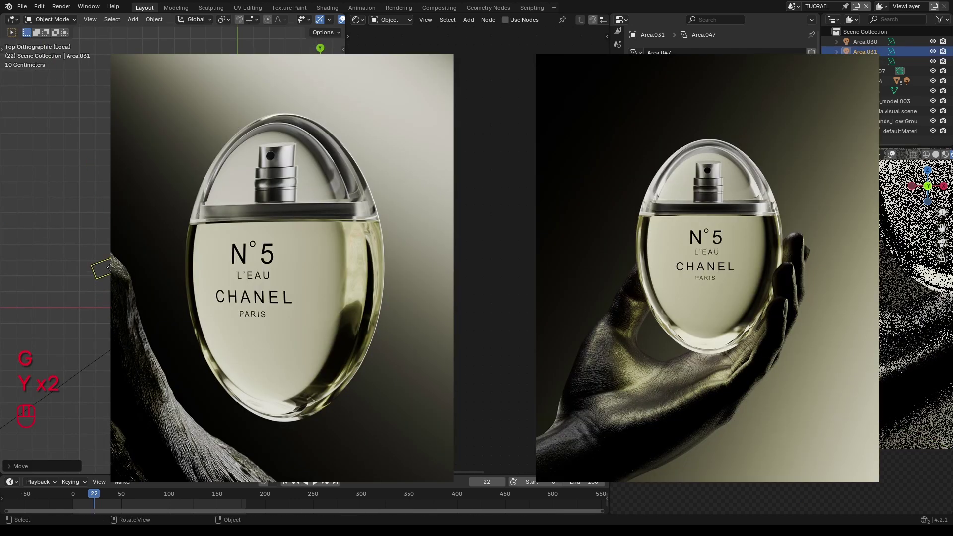
- Move the Area.031 light beside the hand along its local X axis, checking it in the camera view
key("KP_0")
scroll(142, 283, "up", 1)
key("g")
key("y")
key("y")
key("x")
key("x")
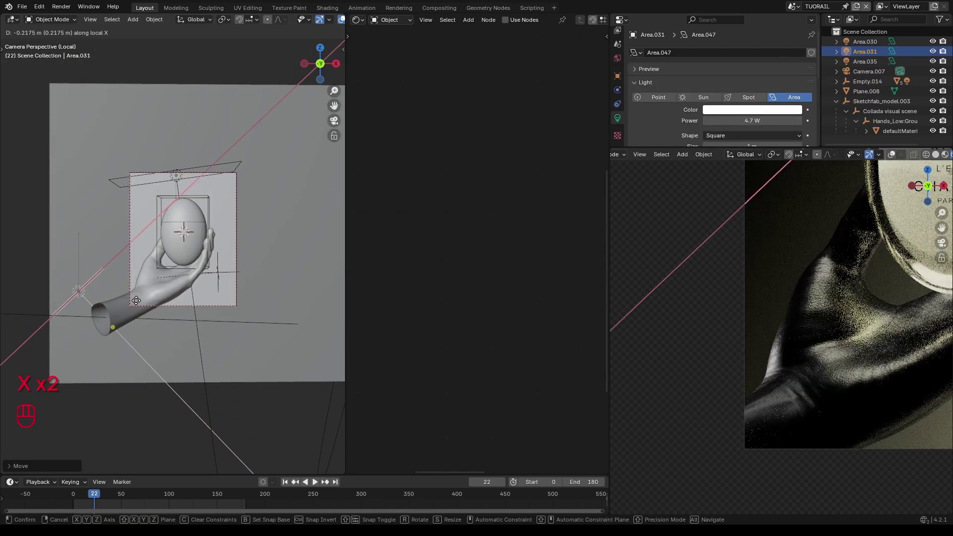
left_click(122, 301)
- Rotate the Area.031 light beside the hand about the Z axis
key("r")
key("z")
left_click(188, 263)
middle_click_drag(188, 263, 208, 258)
- Lower the Area.021 light about 0.18 m along Z beneath the bottle and tilt it to 55° on Y
key("g")
key("z")
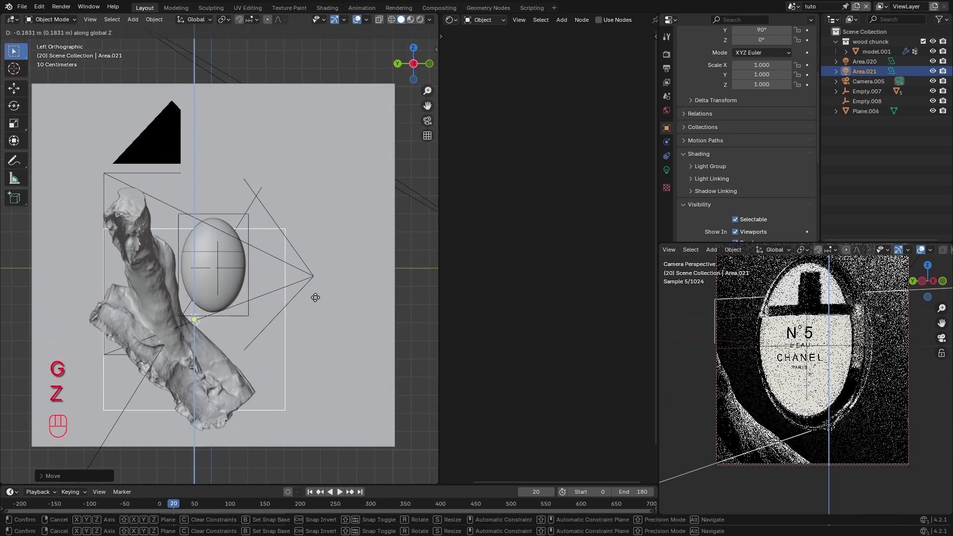
key("r")
- Narrow the Area.021 light by scaling it down along its local X axis
key("s")
key("z")
key("z")
key("x")
key("x")
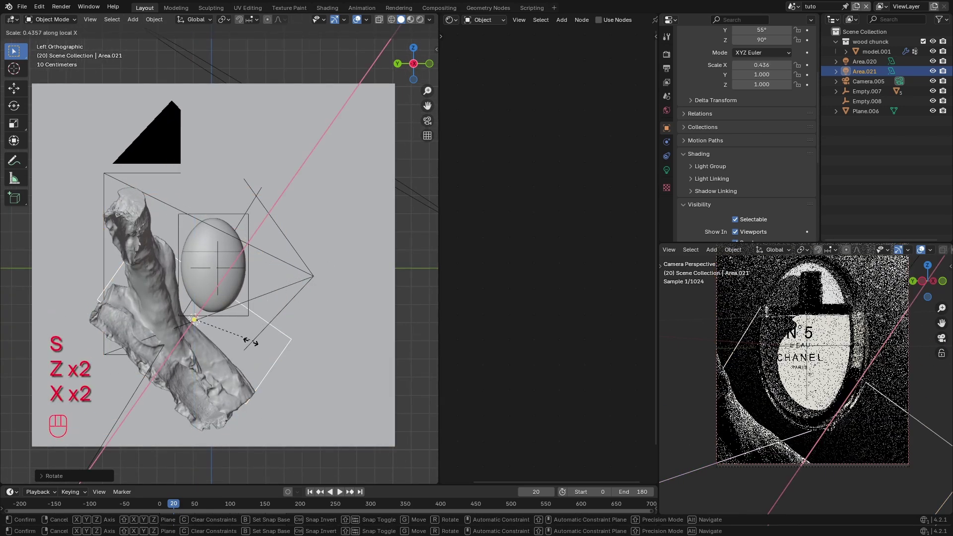
left_click(291, 322)
- Shift the narrowed Area.021 light along its local X axis next to the wood chunk
key("g")
key("z")
key("z")
key("x")
key("x")
left_click(291, 321)
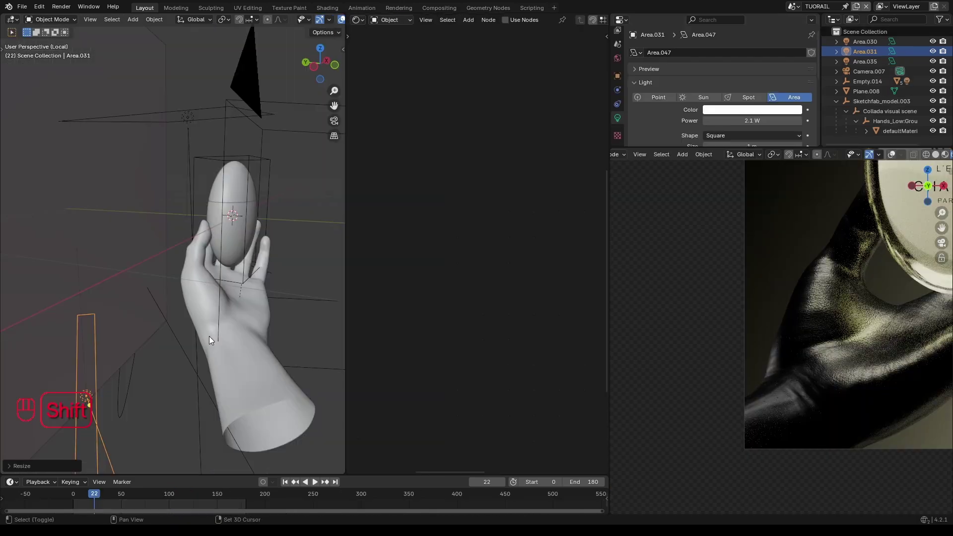
- Place the 3D cursor near the wrist of the hand model and snap the Area.031 light to it
right_click(208, 336, "shift")
key("shift+s")
middle_click_drag(224, 221, 197, 208)
- Move the Area.031 light away from the wrist along its local Y axis
key("g")
key("z")
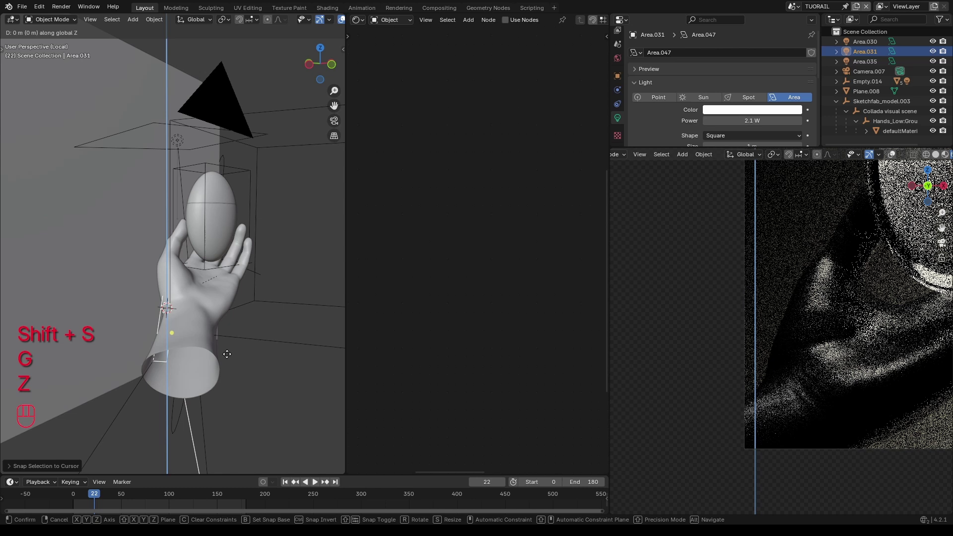
key("z")
key("x")
key("x")
key("y")
key("y")
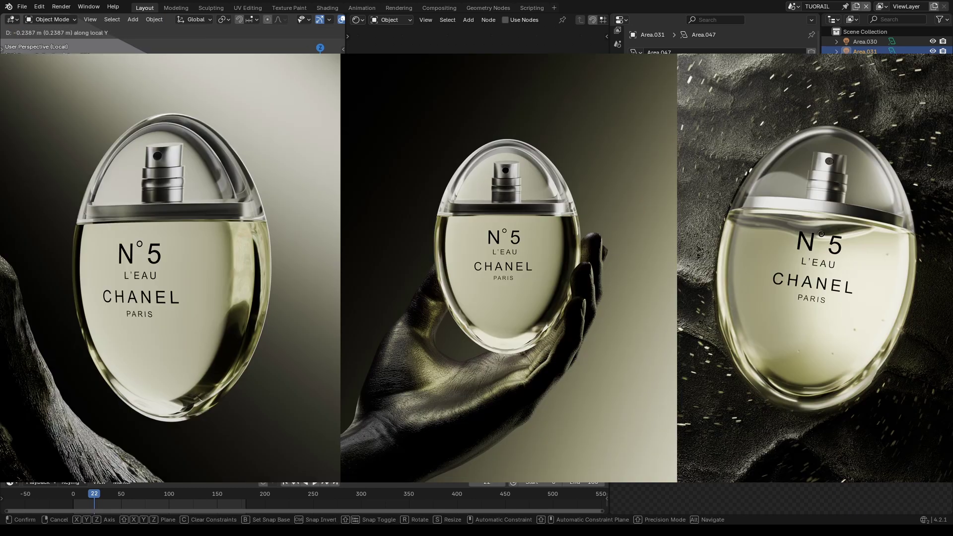
key("y")
key("y")
key("Return")
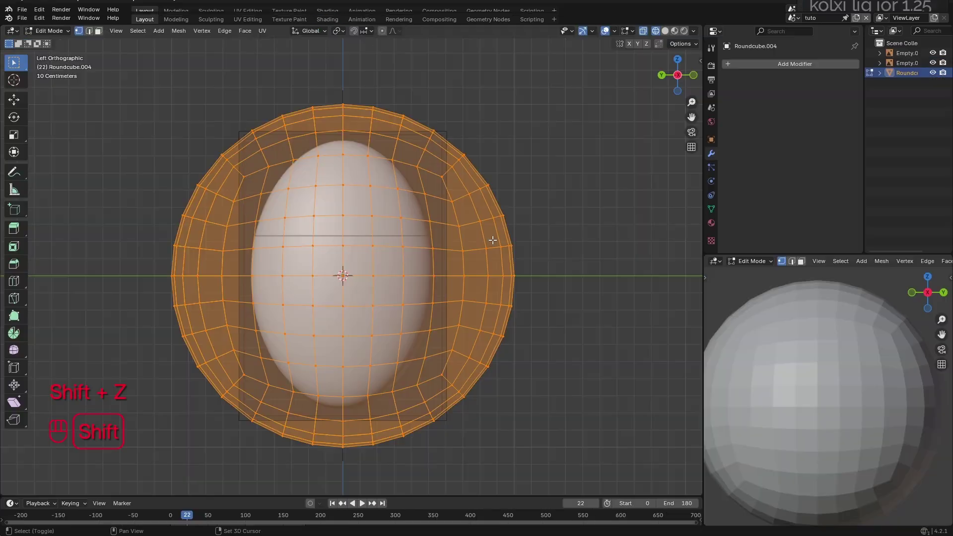
- Toggle the wireframe display while editing the round cube around the bottle shape
key("z")
key("shift+z")
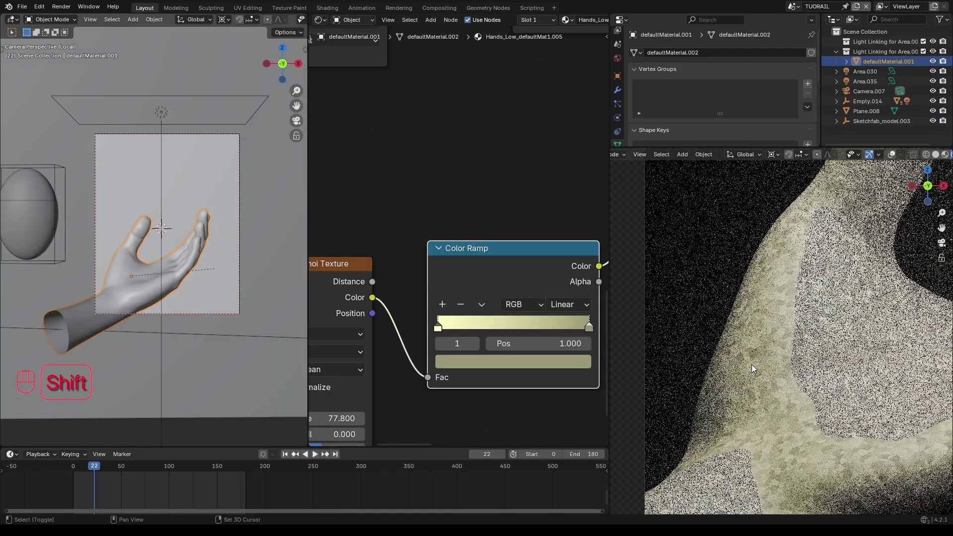
- Move the second Color Ramp stop of the hand material to 0.795 and reduce the Bump strength
left_click_drag(589, 328, 558, 328)
left_click(409, 376)
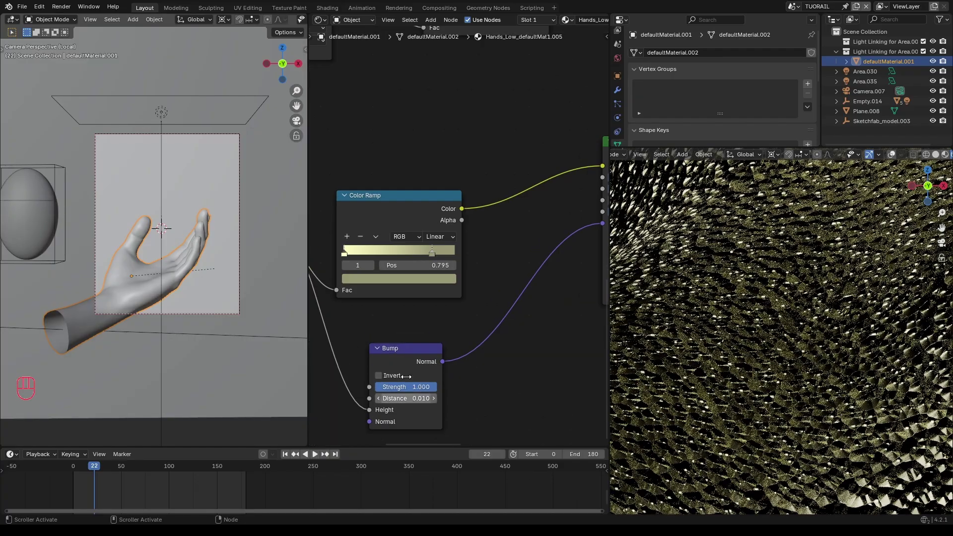
middle_click_drag(466, 313, 523, 255, "shift")
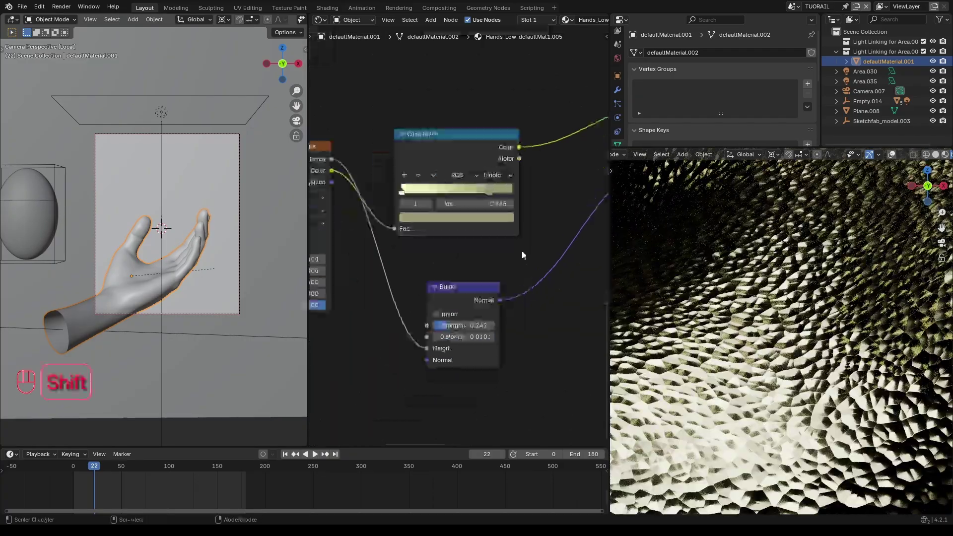
- Enter a value of .09 in the Bump node of the hand material
scroll(464, 252, "up", 3)
left_click(429, 334)
left_click(472, 350)
type(".09")
key("Return")
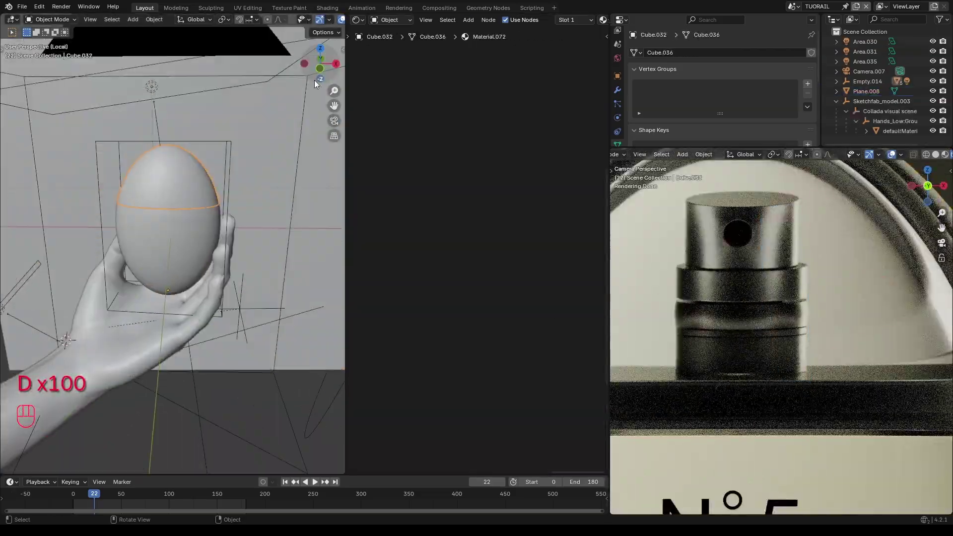
- Add an area light beside the bottle cap in front view and rotate it to face sideways
scroll(201, 278, "up", 2)
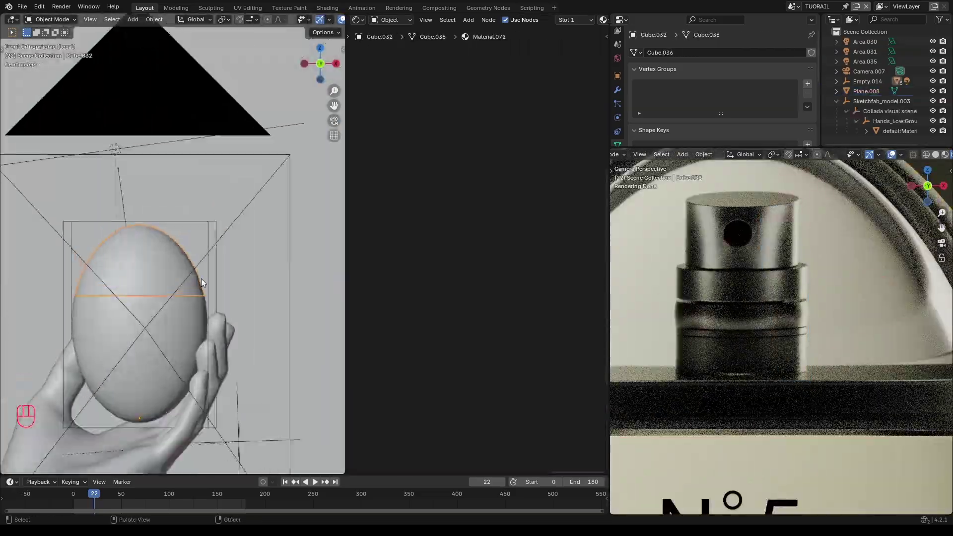
key("shift+a")
mouse_move(160, 270)
left_click(256, 303)
key("r")
left_click(235, 365)
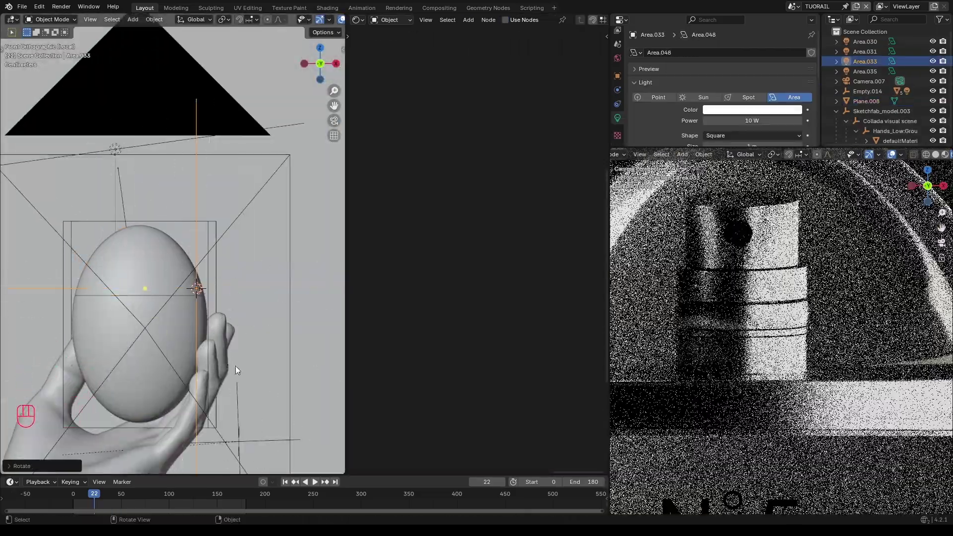
- Scale the new area light down and move it up beside the bottle cap
key("s")
key("s")
key("g")
left_click(230, 276)
- Shift the cap light slightly along its local Z axis and adjust its power
key("g")
key("z")
key("z")
key("z")
key("z")
key("z")
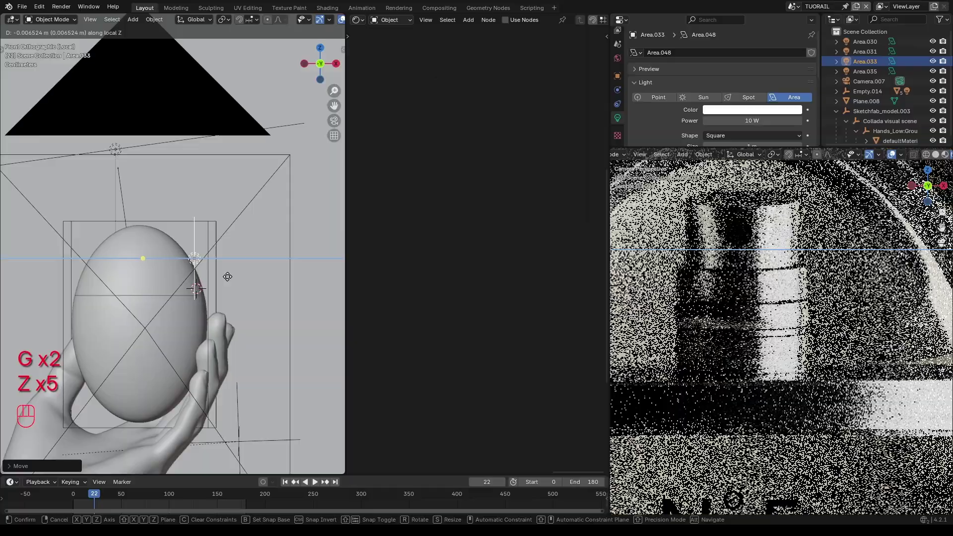
left_click(224, 277)
mouse_move(752, 121)
left_mouse_down()
mouse_move(707, 121)
mouse_move(752, 121)
left_mouse_up()
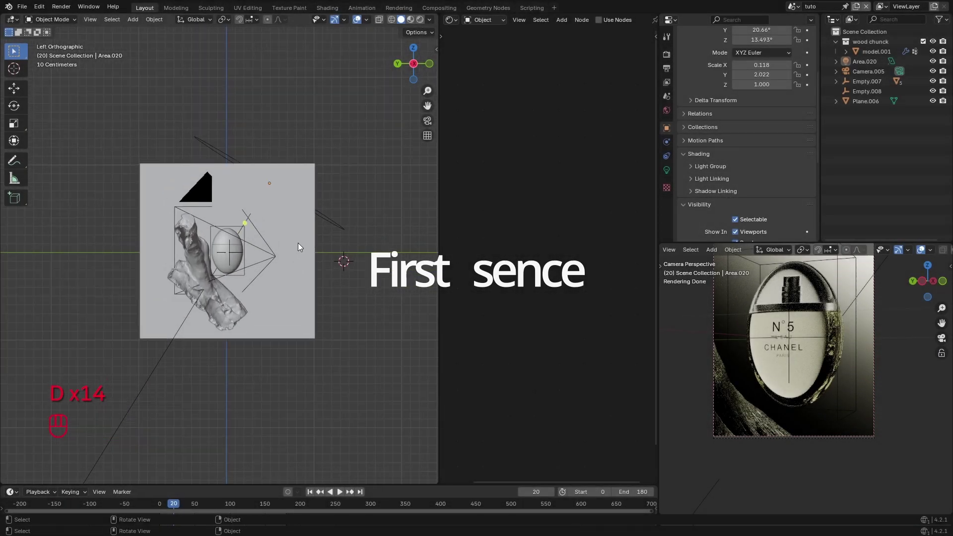
- Examine the rendered bottle and wood in the camera preview with the overlays hidden
scroll(320, 286, "up", 2)
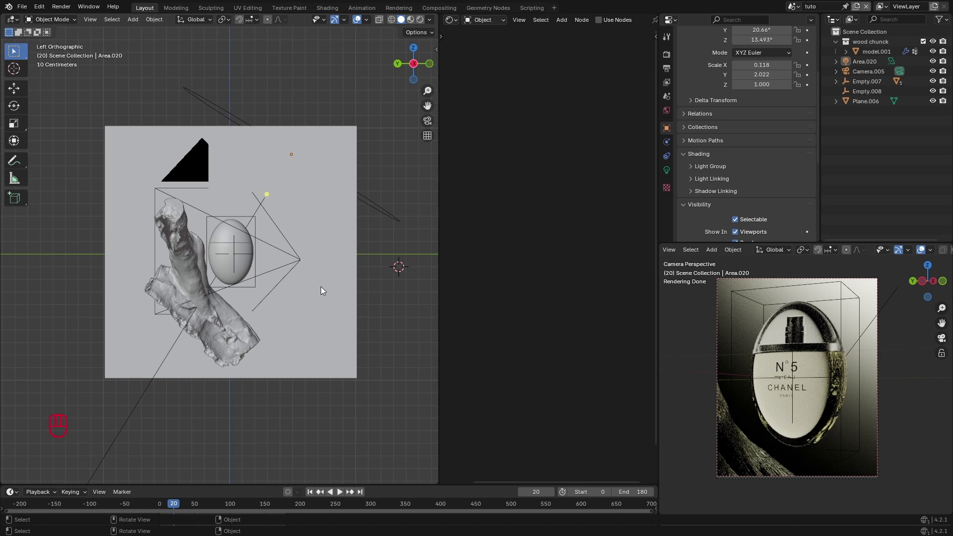
scroll(320, 290, "up", 2)
scroll(807, 361, "down", 2)
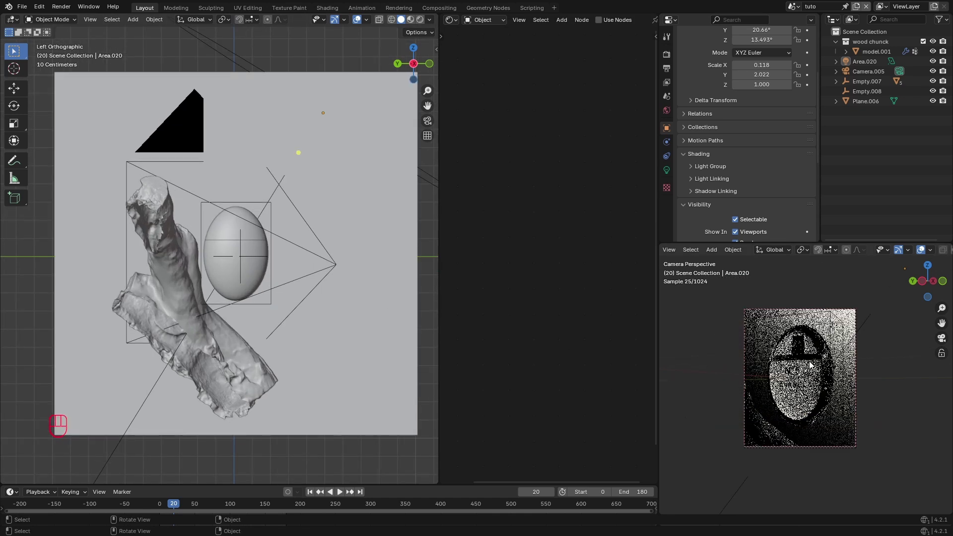
left_click(921, 250)
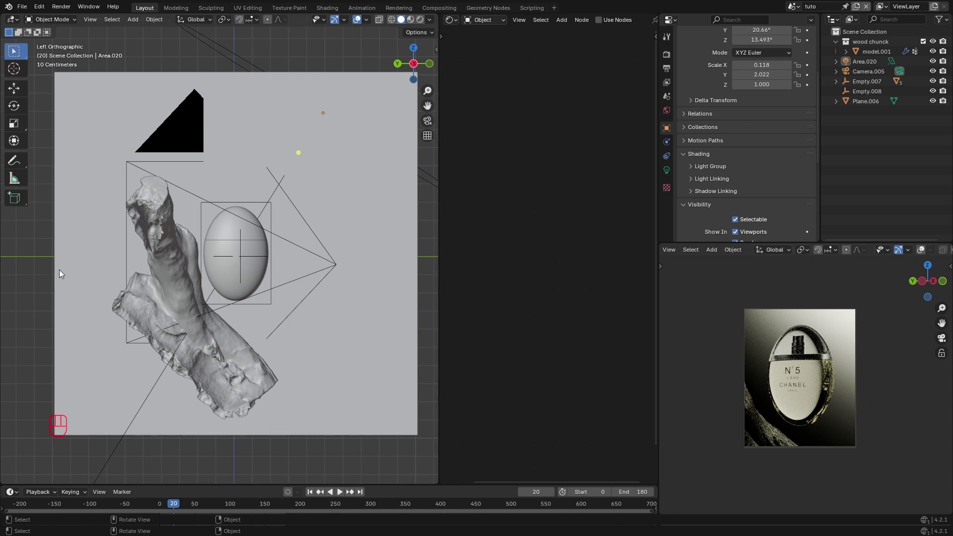
- Switch the main viewport to front view and mark the wood's edge with annotation strokes in the camera preview
scroll(253, 226, "up", 4)
left_click(429, 64)
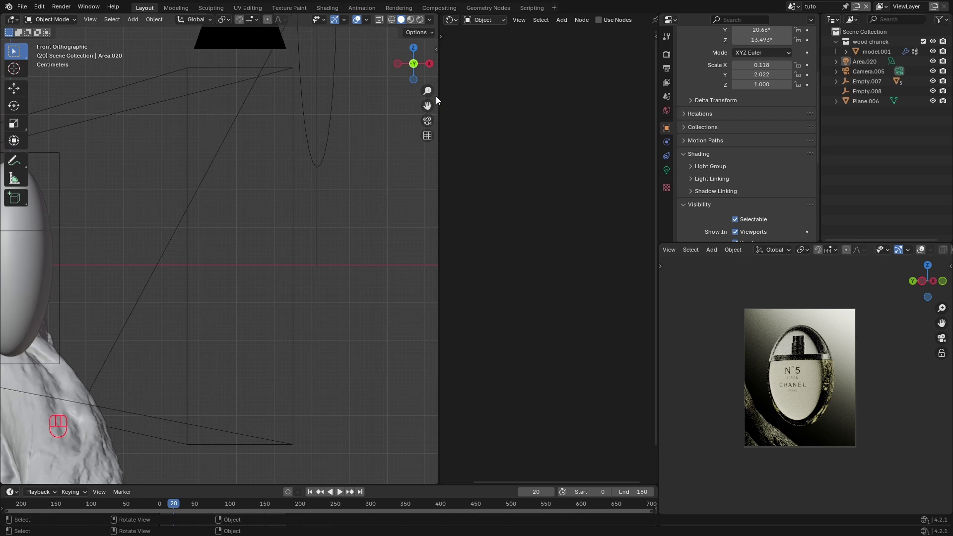
scroll(699, 371, "up", 3)
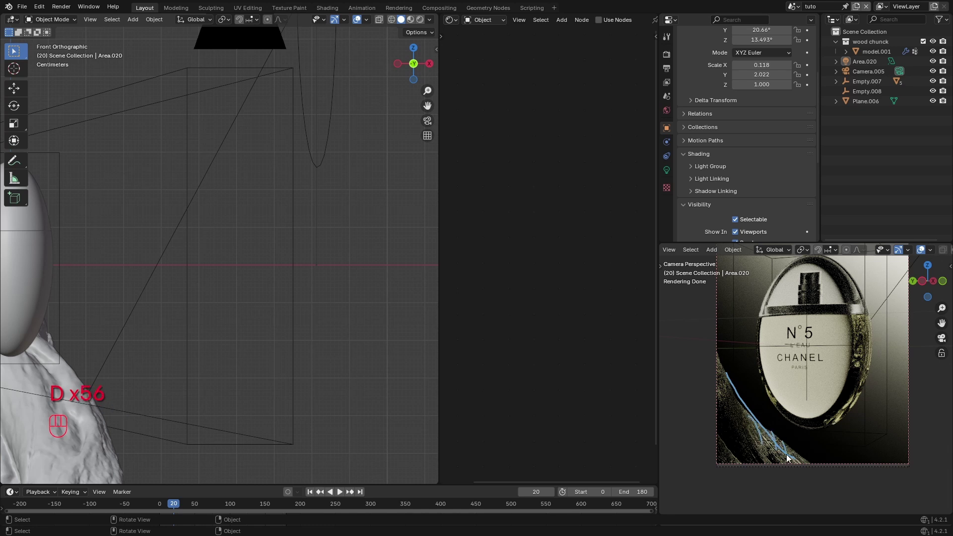
left_click_drag(779, 412, 805, 429)
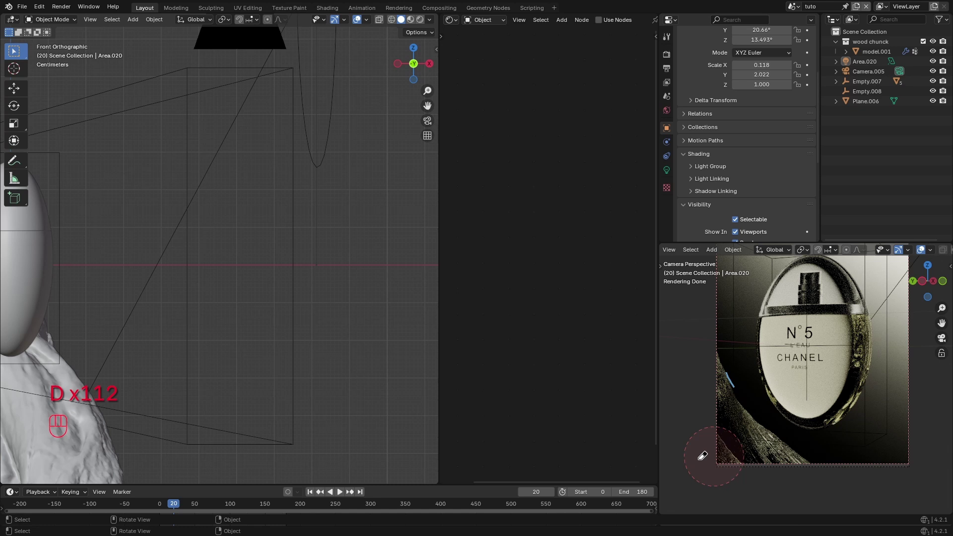
- Add an area light to the scene and rotate it 90° about the Y axis
scroll(226, 315, "down", 5)
key("shift+a")
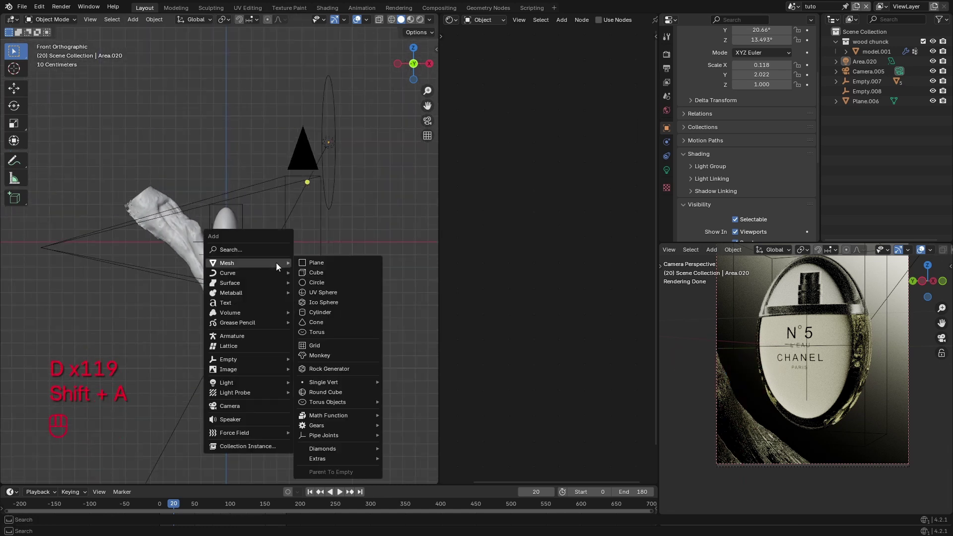
mouse_move(248, 381)
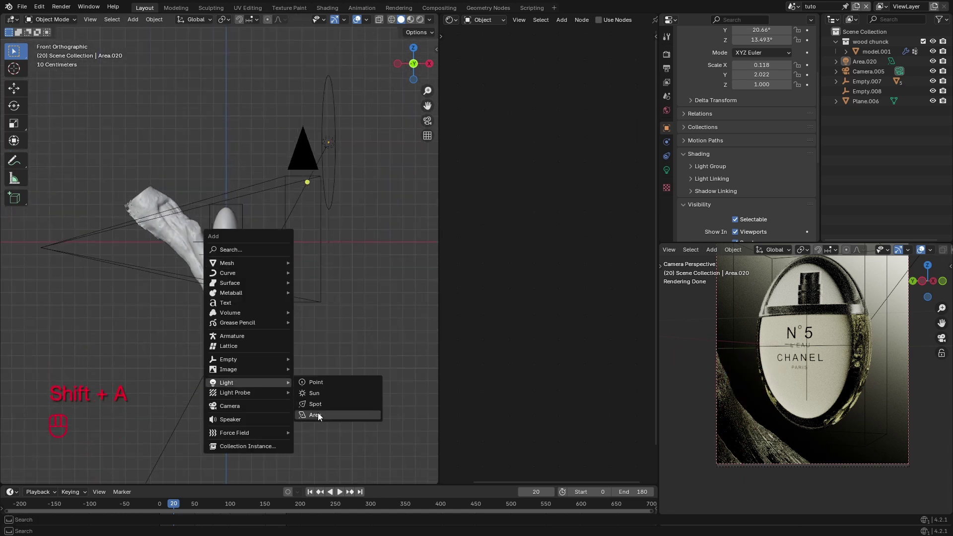
left_click(317, 413)
scroll(309, 299, "down", 2)
key("r")
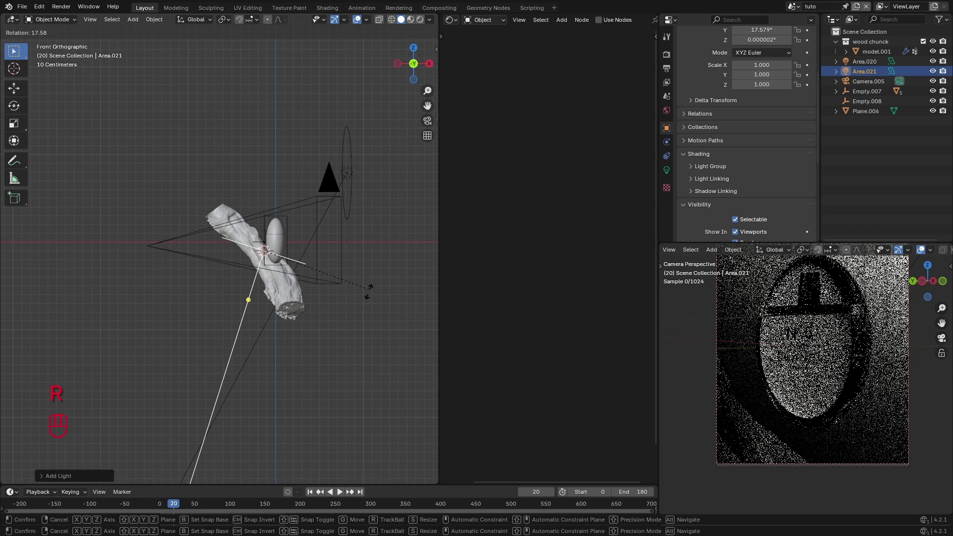
left_click(290, 290)
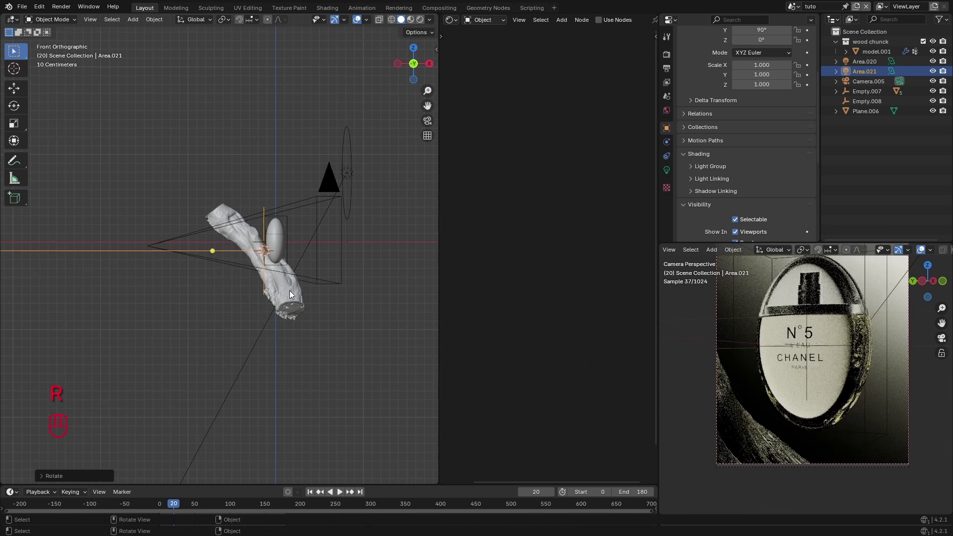
- Move the new area light along the X axis to the far side of the bottle
key("g")
key("x")
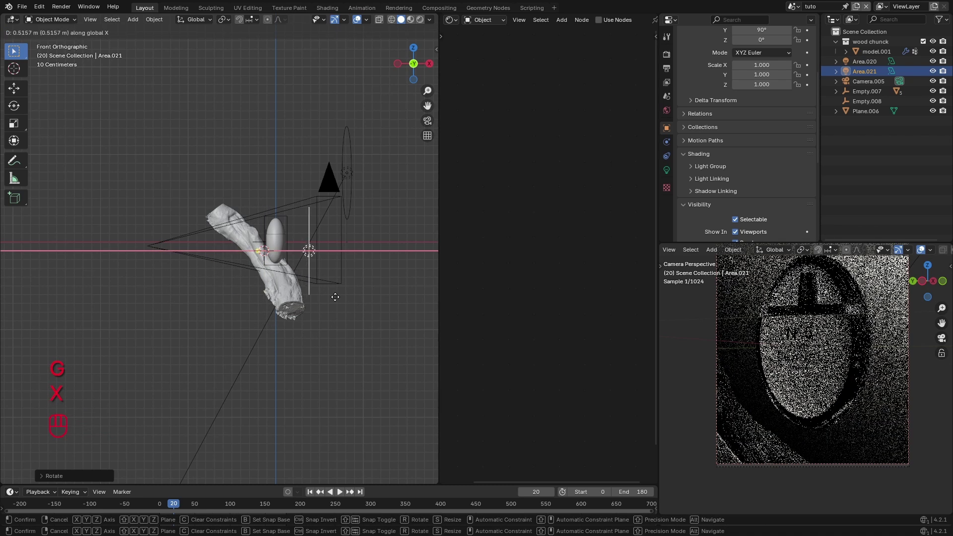
left_click(341, 298)
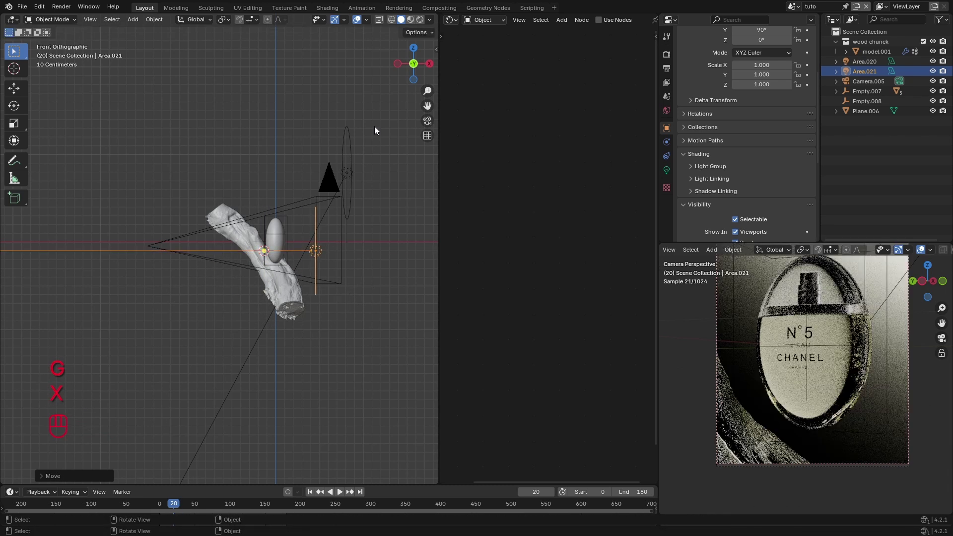
- In the left view, move the area light along the Y axis until it lines up with the bottle and wood
left_click(397, 64)
scroll(323, 250, "up", 3)
key("g")
key("x")
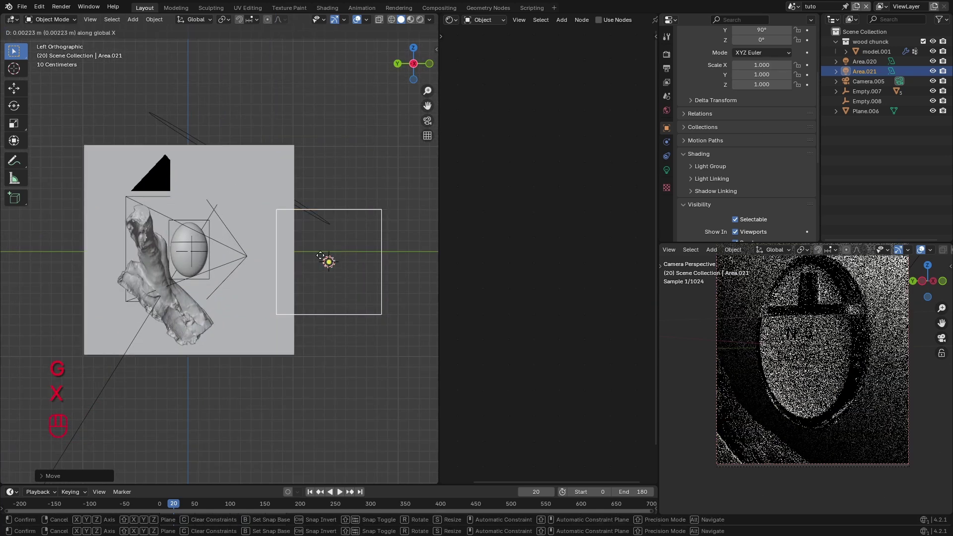
key("y")
left_click(206, 266)
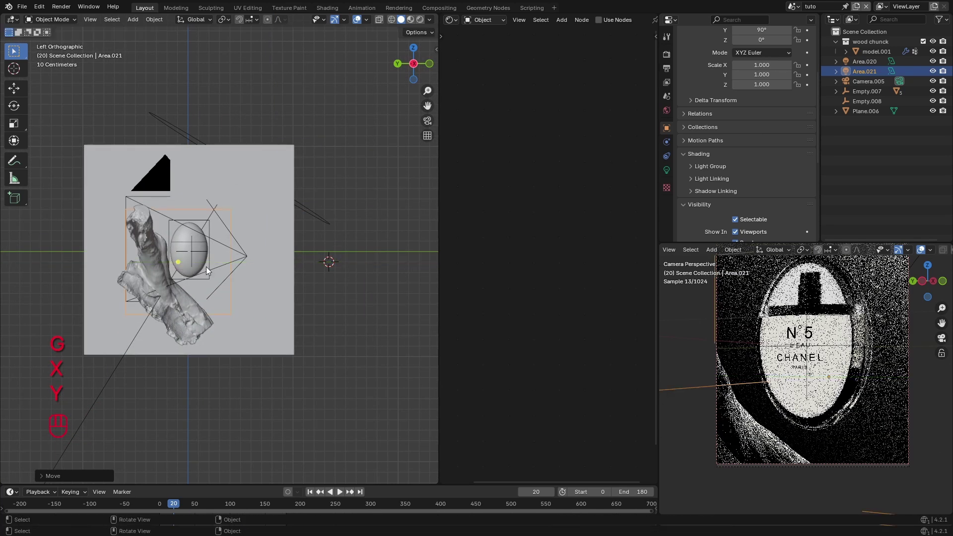
- Lower the area light about 0.18 m along Z beneath the bottle and tilt it to 55° on Y
scroll(294, 269, "up", 3)
key("g")
key("z")
left_click(327, 276)
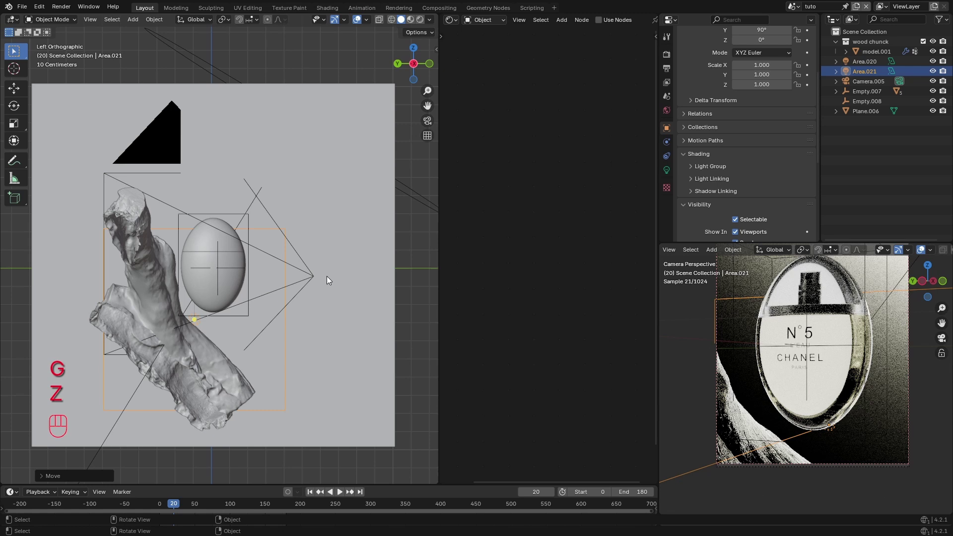
key("r")
left_click(330, 357)
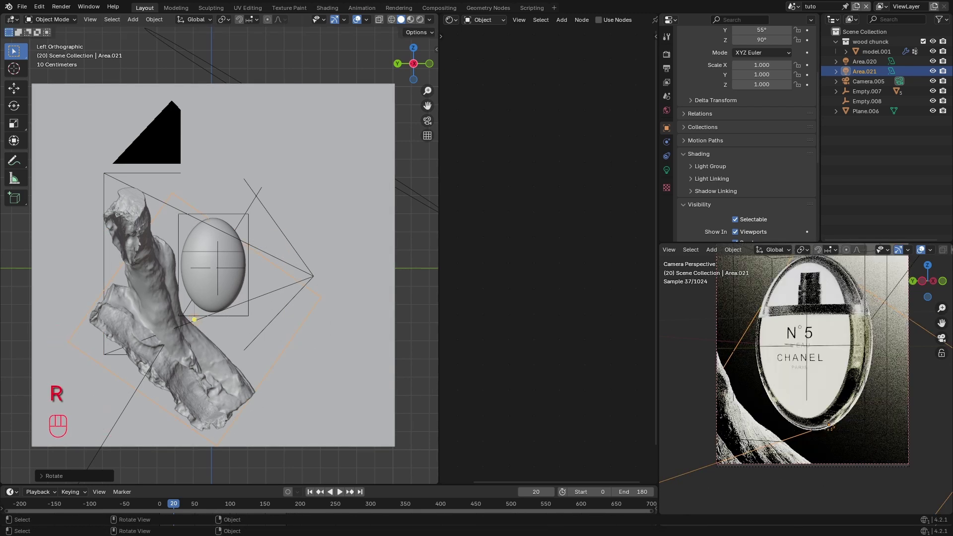
- Scale the area light along its local X axis to about 0.141 to form a narrow strip
key("s")
key("z")
key("z")
key("x")
key("x")
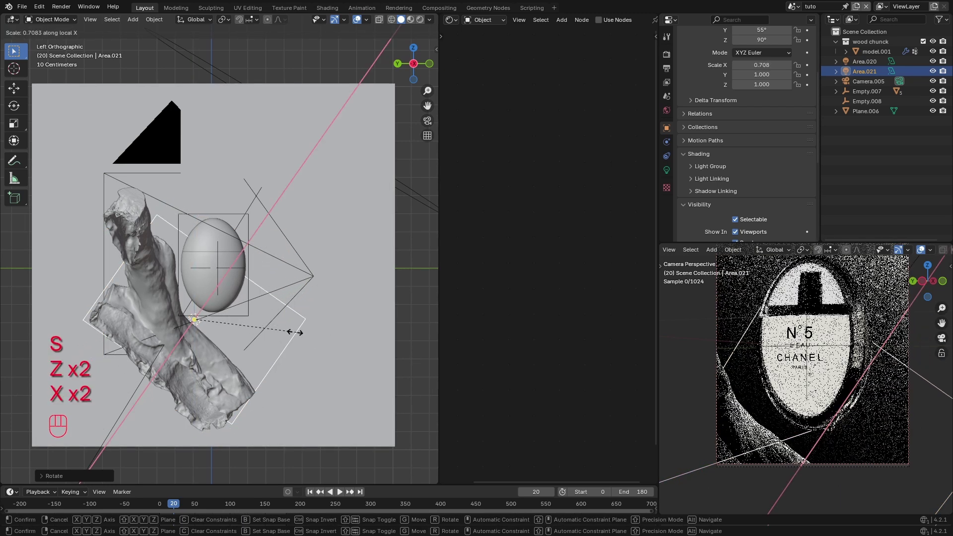
left_click(204, 336)
- Shift the strip light slightly along its local X axis beneath the bottle and set its power to 410 mW
key("g")
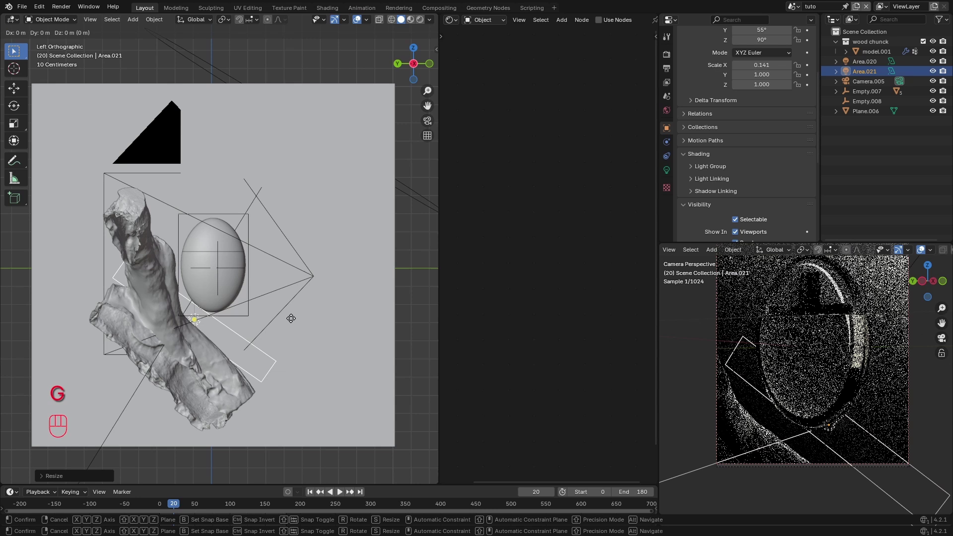
key("z")
key("z")
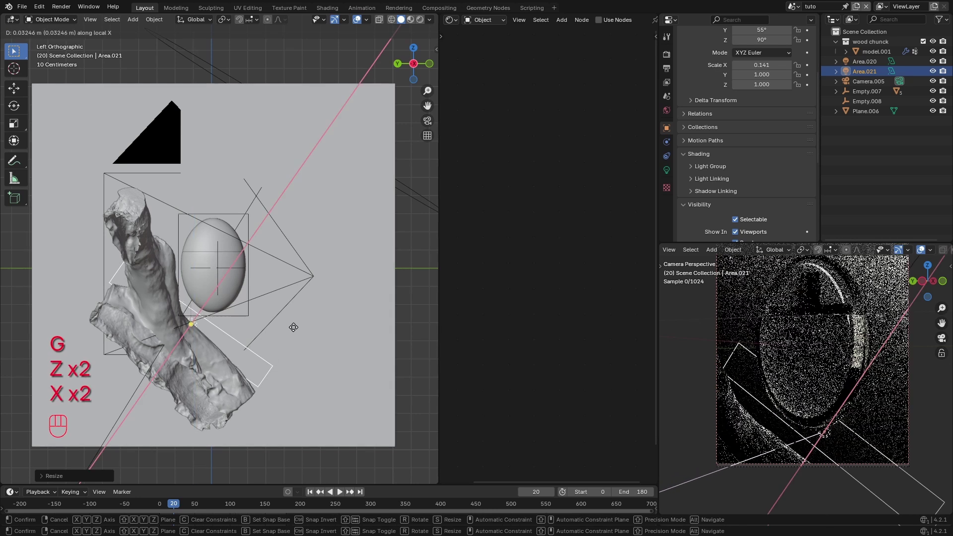
left_click(296, 333)
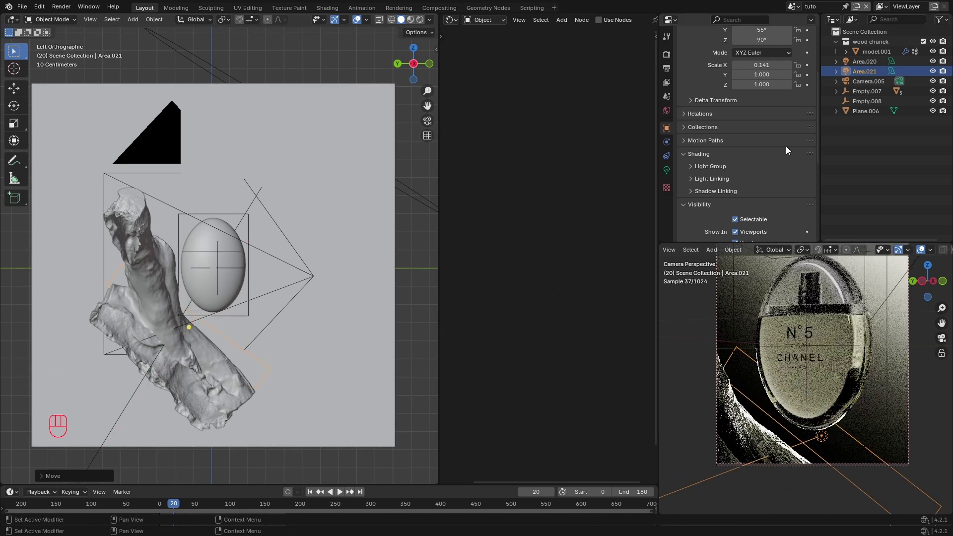
left_click(667, 169)
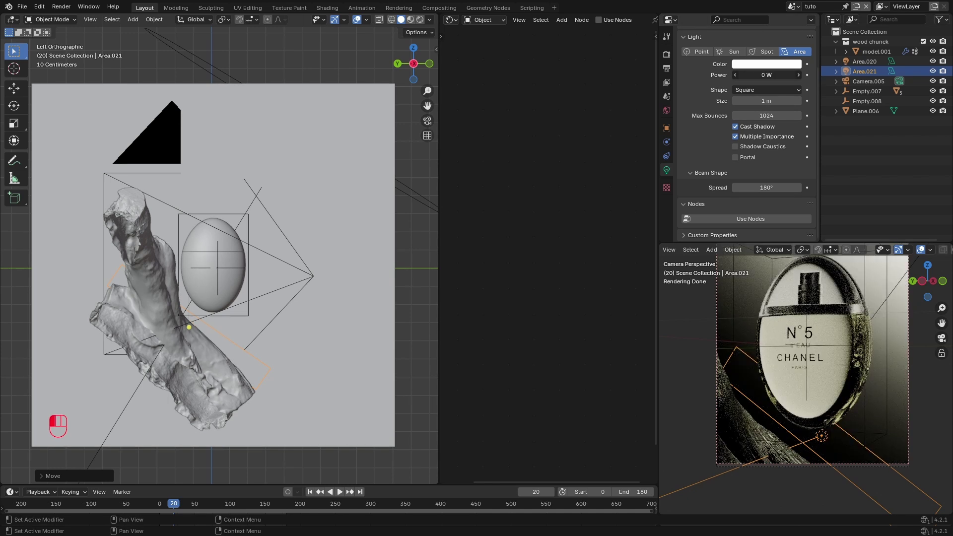
mouse_move(766, 75)
left_mouse_down("shift")
mouse_move(781, 75)
mouse_move(754, 75)
mouse_move(768, 75)
left_mouse_up("shift")
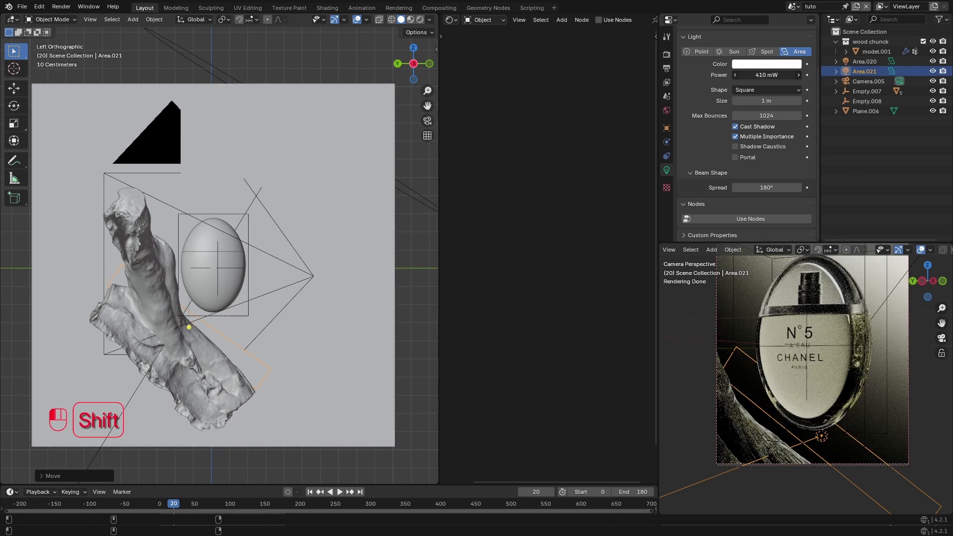
- Rotate the strip light about -3.5° in the left view so it angles along the wood chunk
scroll(787, 389, "up", 3)
middle_click_drag(787, 389, 819, 385, "shift")
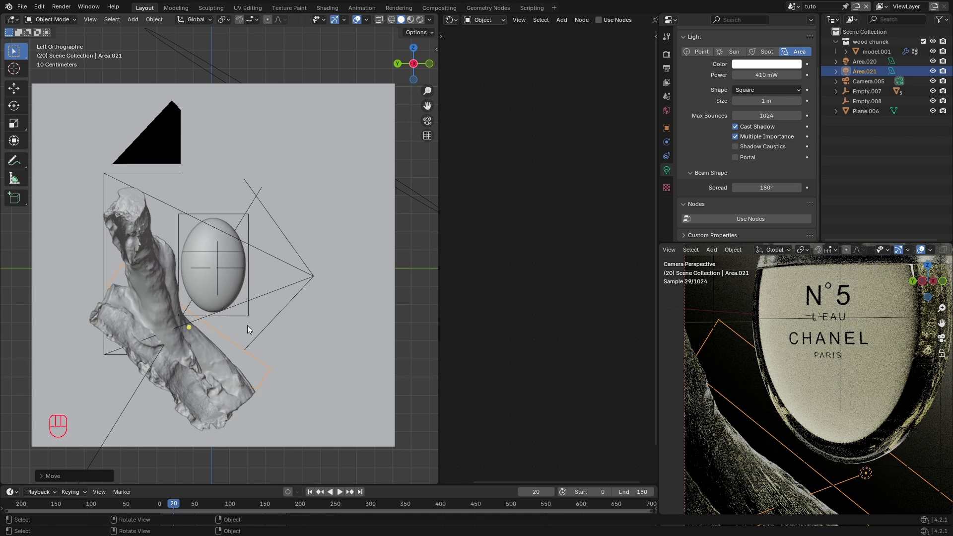
scroll(247, 329, "down", 1)
key("r")
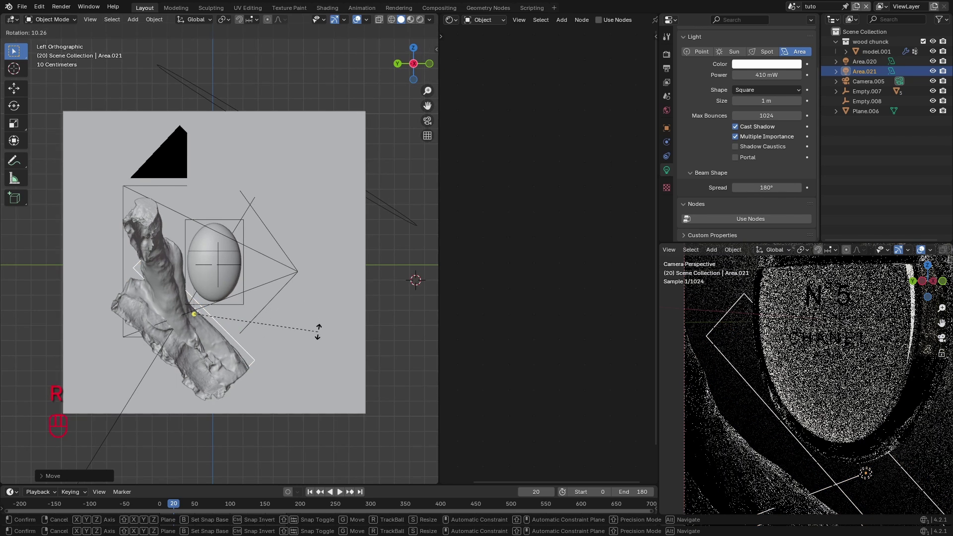
left_click(323, 306)
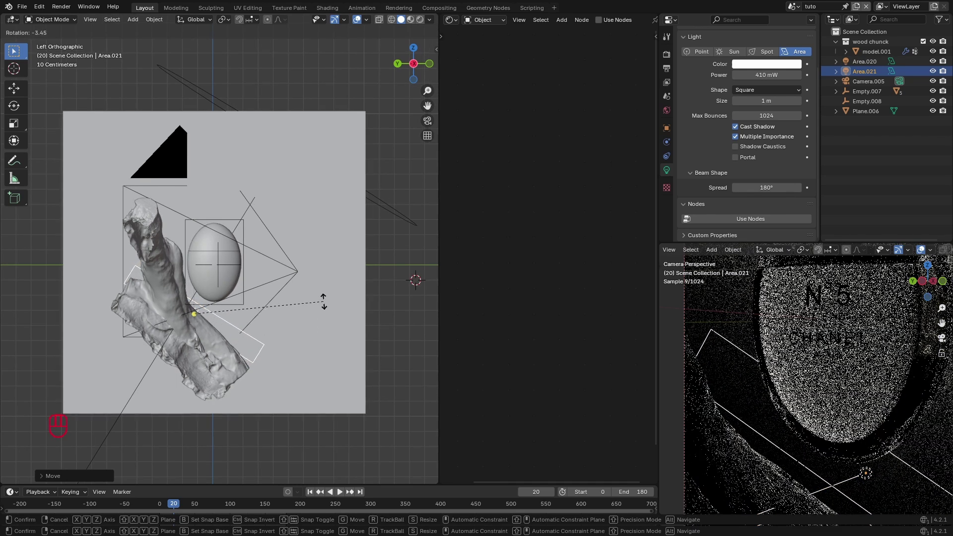
- Hide and show Area.021 repeatedly to compare its effect on the bottle's lower edge and the wood in the render
left_click(932, 72)
left_click(932, 71)
middle_click_drag(864, 459, 834, 369, "shift")
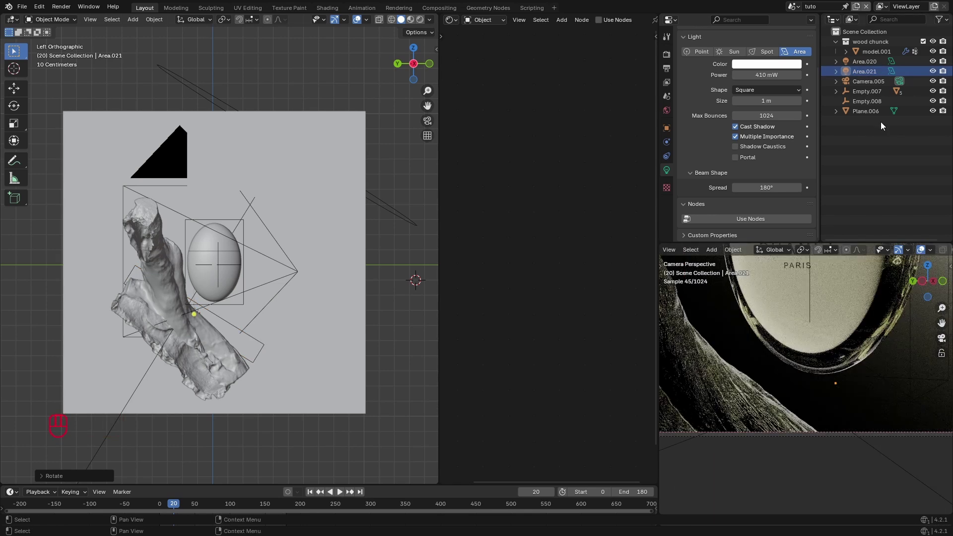
left_click(933, 71)
left_click(933, 71)
scroll(829, 368, "down", 5)
middle_click_drag(820, 342, 825, 375, "shift")
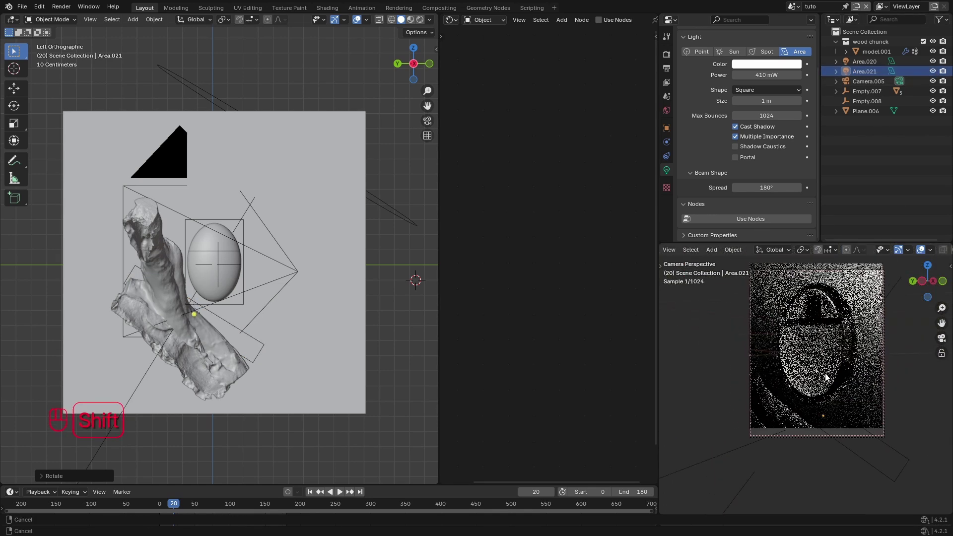
scroll(826, 377, "up", 3)
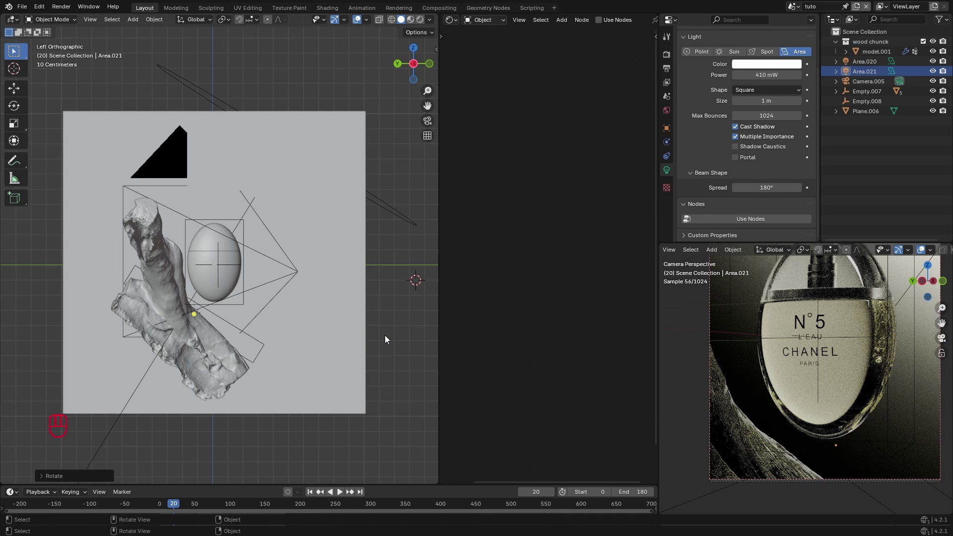
- Place the 3D cursor on the wood just beneath the bottle and set the pivot point to 3D Cursor
scroll(243, 318, "up", 1)
middle_click_drag(270, 363, 219, 299)
scroll(219, 299, "up", 2)
right_click(175, 297, "shift")
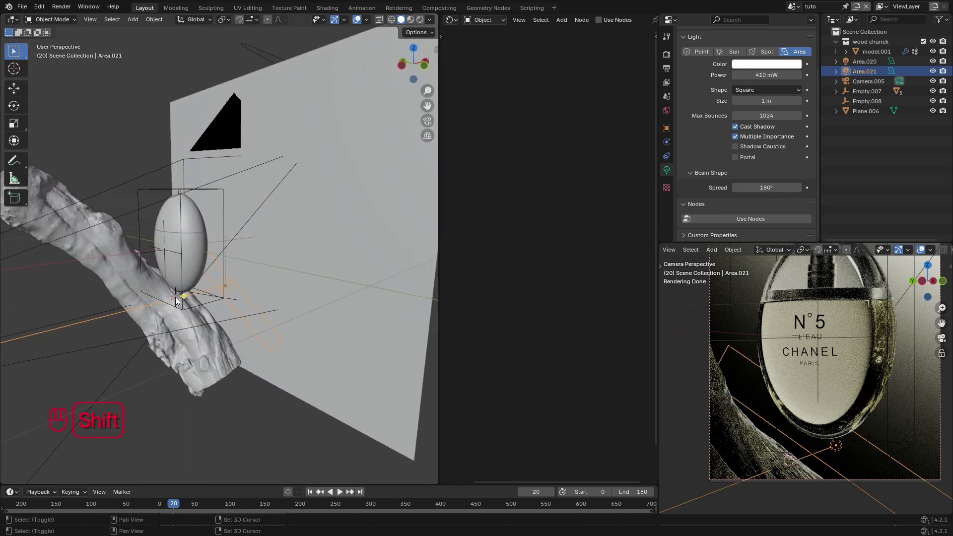
key("period")
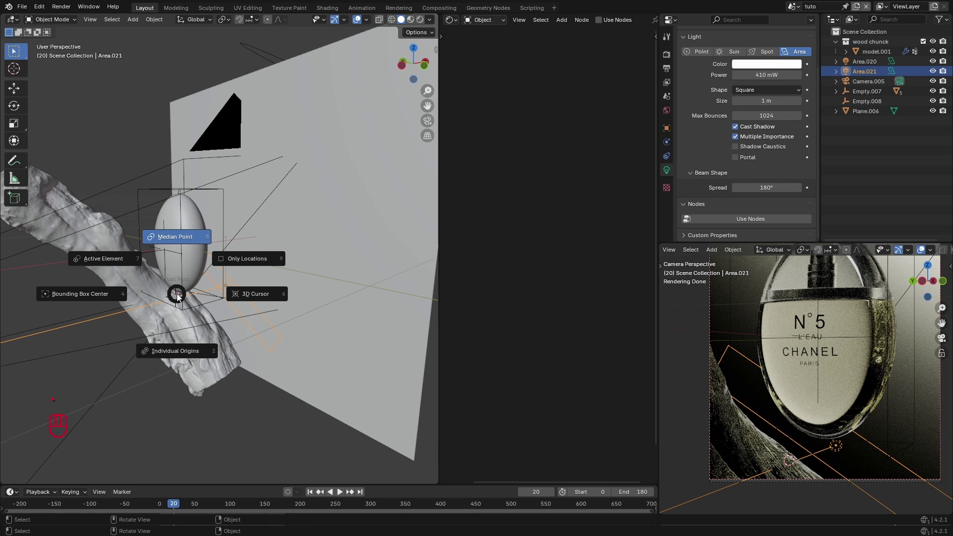
left_click(356, 298)
- Rotate the strip light about -4.8° around its local Y axis, pivoting on the 3D cursor
key("r")
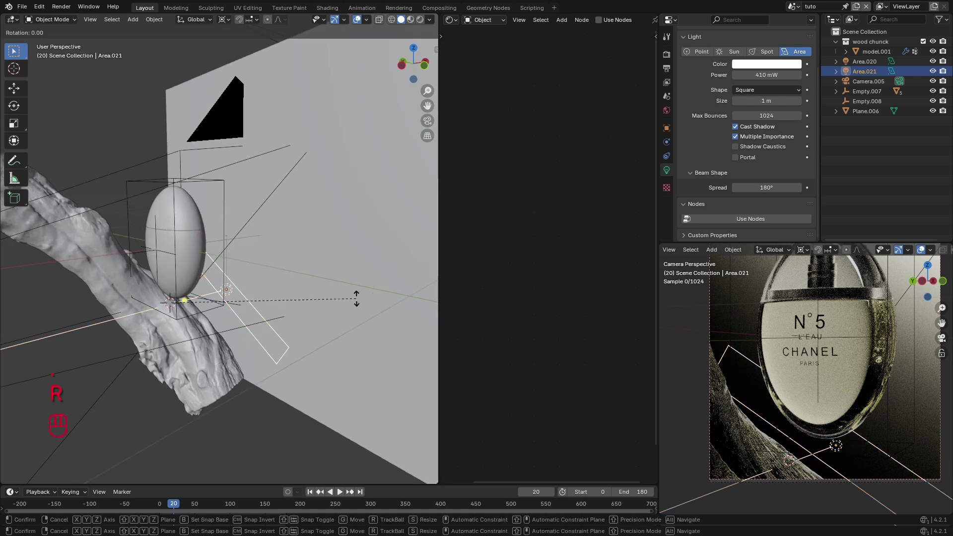
key("y")
key("y")
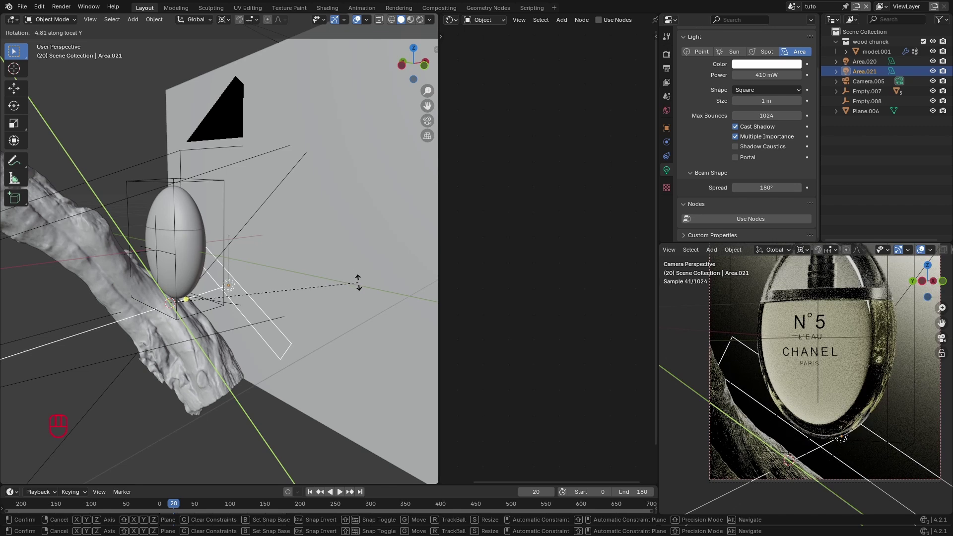
left_click(357, 280)
- Examine the light falling on the wood's inner edge up close in the camera view, marking the lit area
left_click(401, 65)
scroll(255, 333, "down", 1)
middle_click_drag(155, 349, 312, 284, "shift")
mouse_move(759, 397)
middle_mouse_down("shift")
mouse_move(780, 408)
mouse_move(757, 404)
middle_mouse_up("shift")
scroll(781, 409, "up", 6)
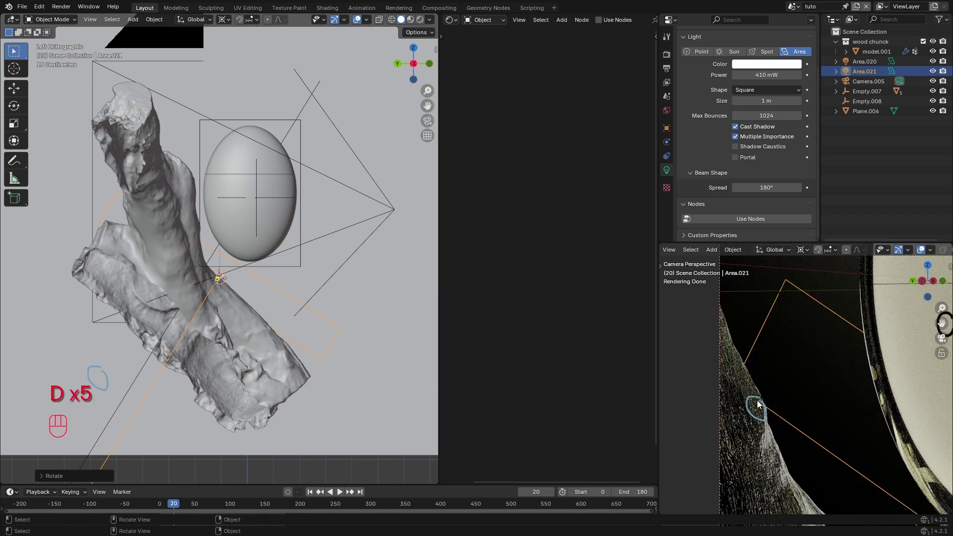
right_click_drag(757, 400, 813, 381)
- Try rotating the strip light about 7.7° around the 3D cursor in the left view, and undo the rotation
scroll(344, 276, "down", 2)
middle_click_drag(344, 275, 318, 280, "shift")
key("r")
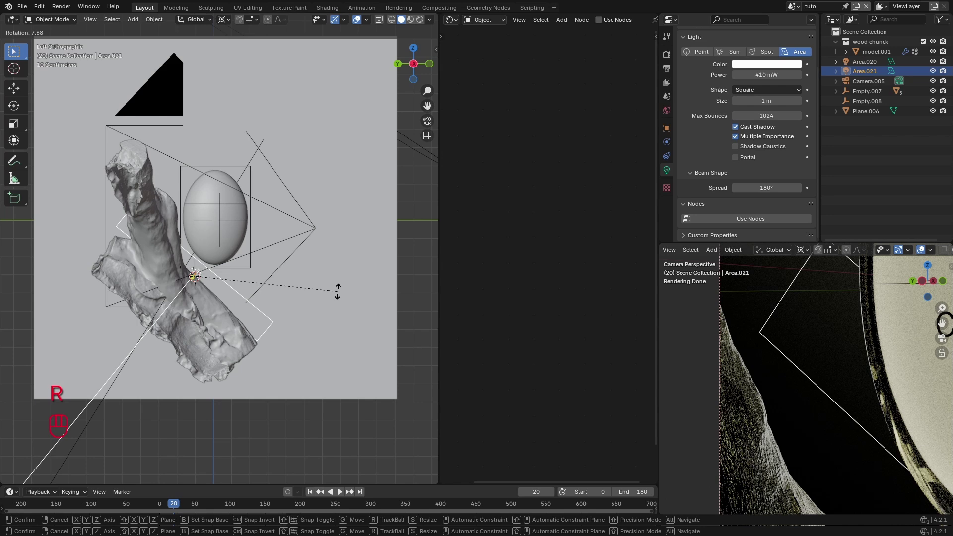
left_click(337, 291)
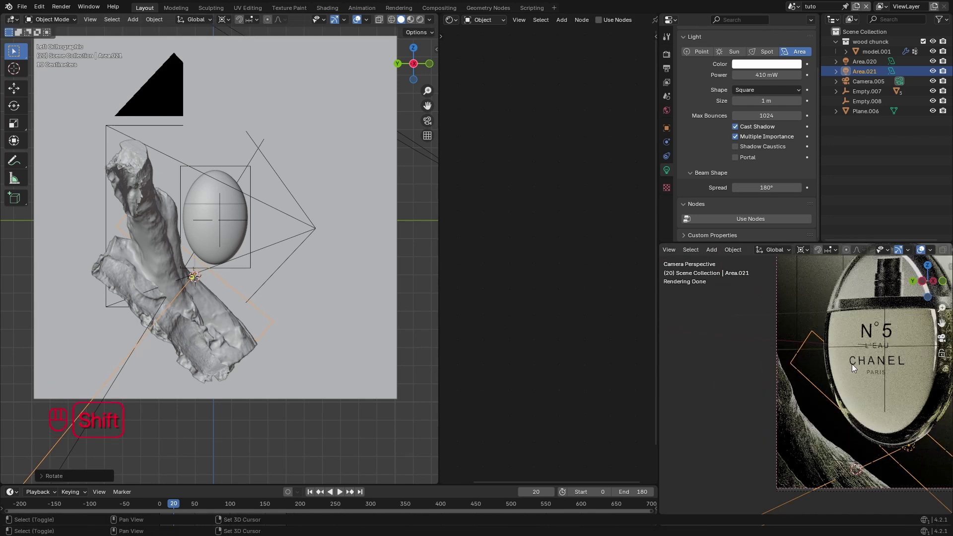
middle_click_drag(851, 364, 775, 391, "shift")
scroll(799, 393, "up", 2)
key("ctrl+z")
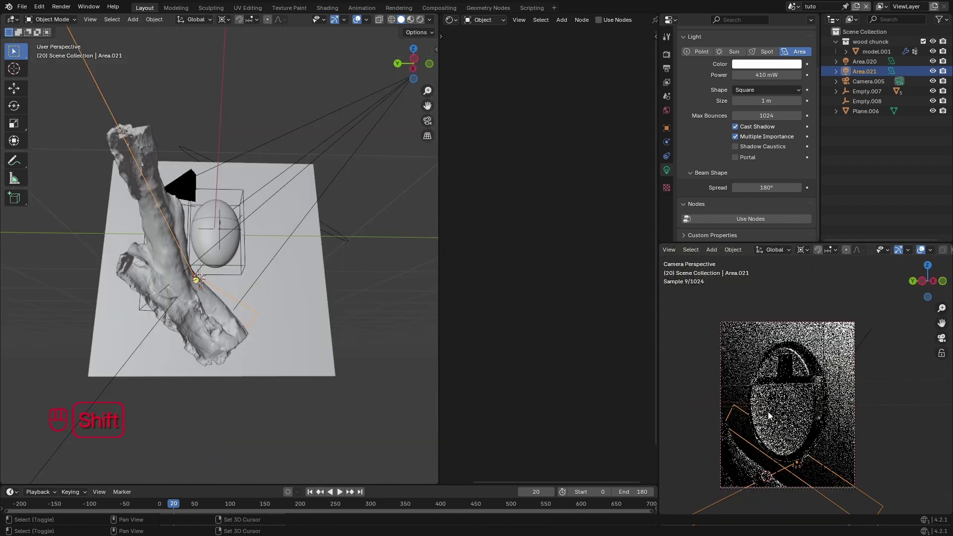
- Hide the camera view's overlays and toggle Area.021's visibility to compare the render with and without it
middle_click_drag(768, 415, 775, 385, "ctrl")
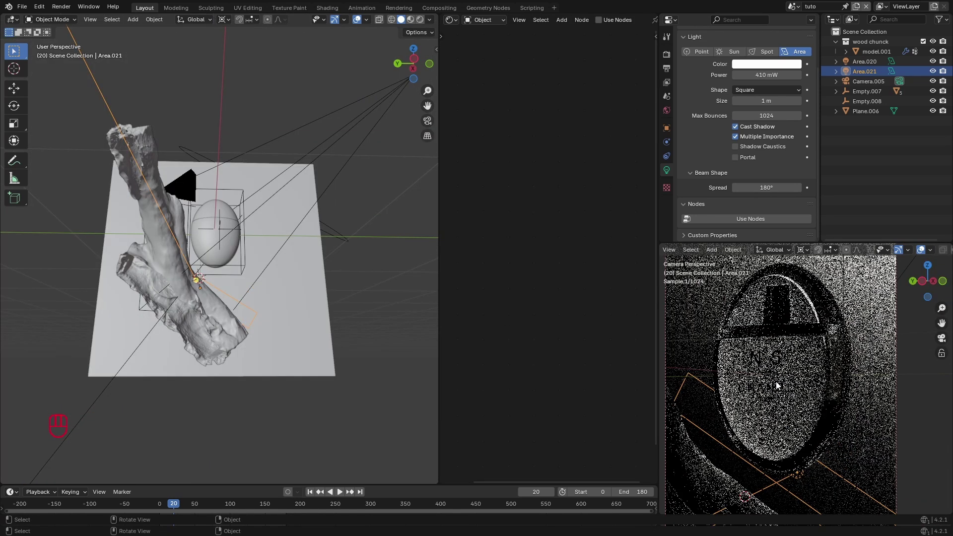
left_click(919, 249)
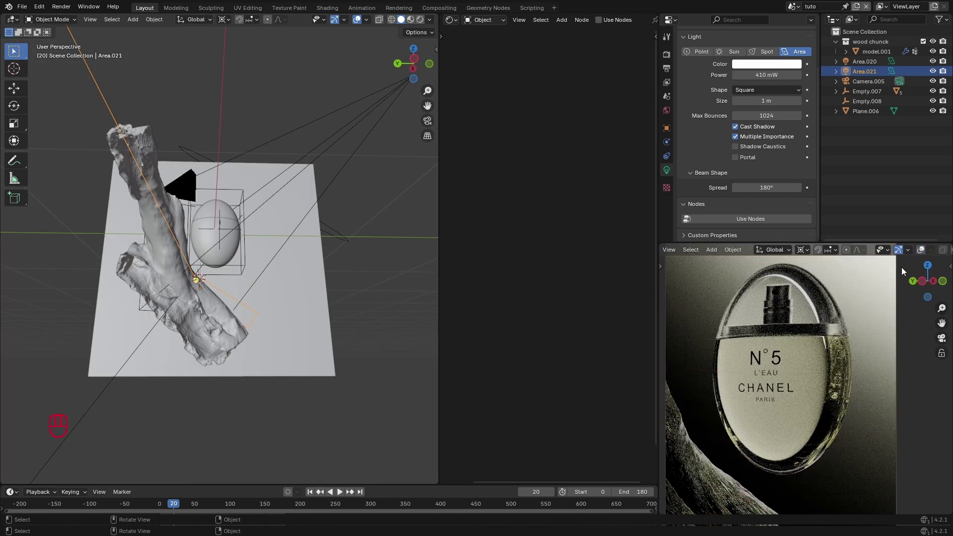
left_click(933, 71)
left_click(933, 71)
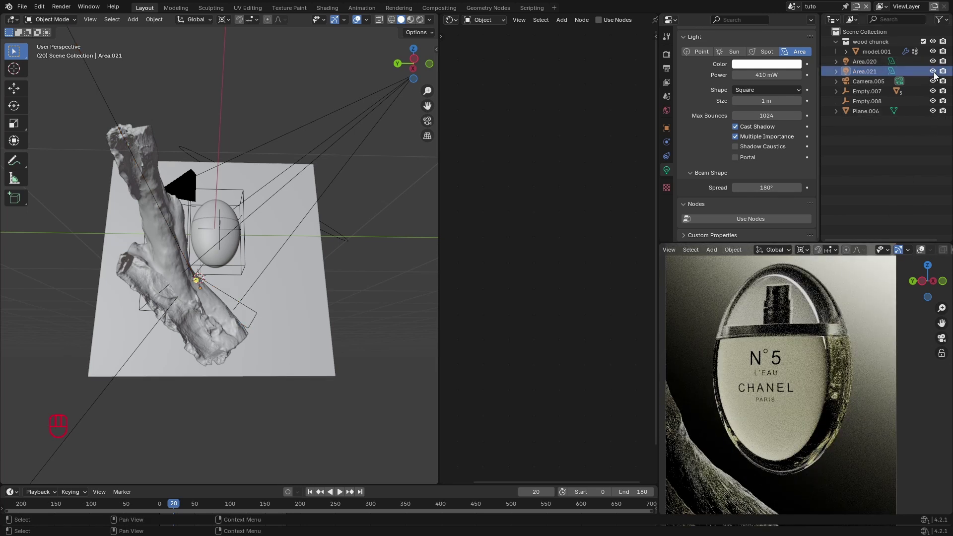
scroll(806, 434, "down", 3)
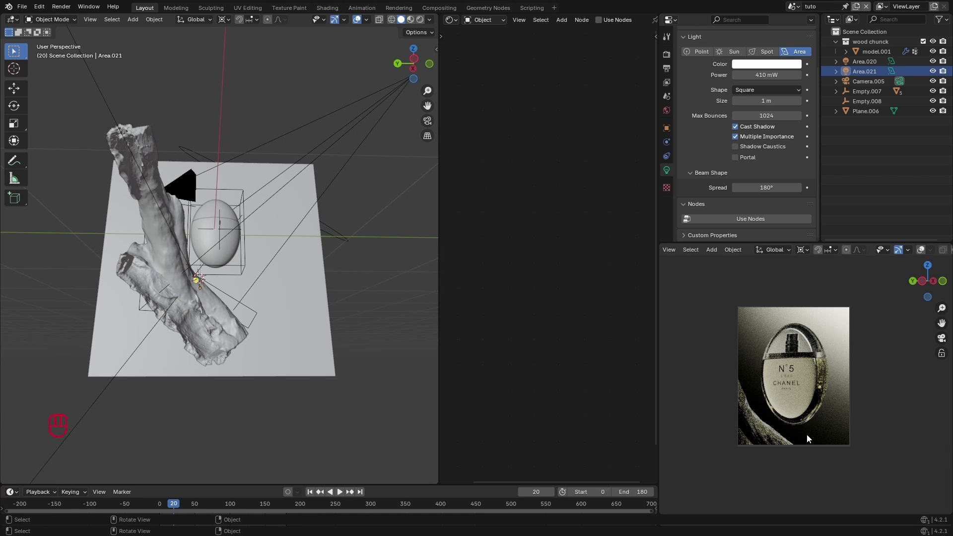
scroll(806, 434, "up", 4)
scroll(294, 276, "down", 2)
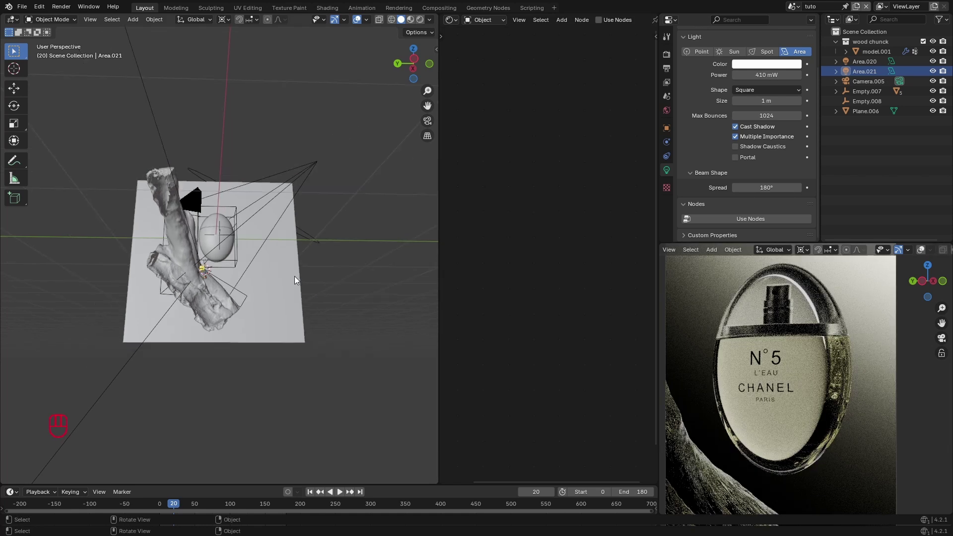
- Examine the glass cap in the camera view and mark its outer edge on the side away from the wood
scroll(294, 276, "up", 1)
left_click(417, 58)
scroll(227, 221, "up", 4)
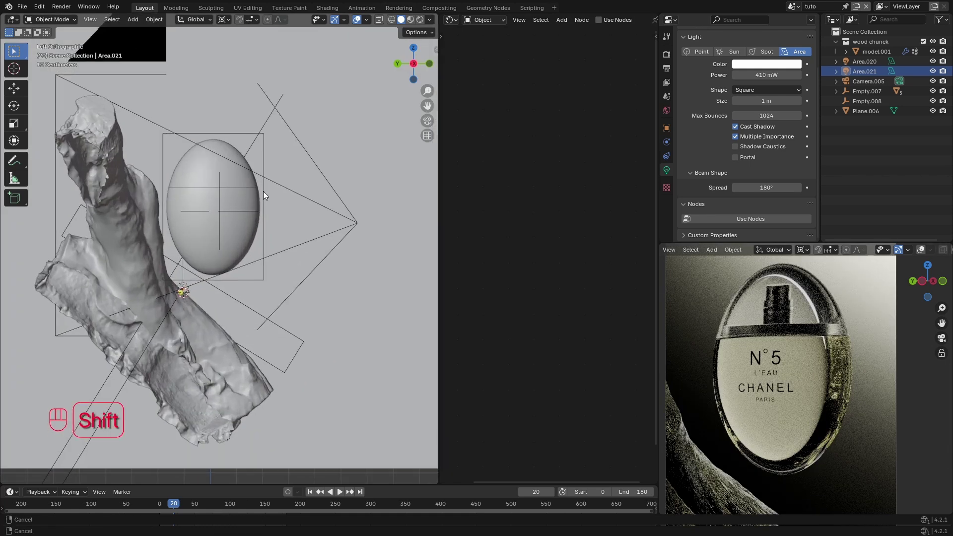
middle_click_drag(263, 192, 253, 273, "shift")
scroll(243, 283, "up", 2)
middle_click_drag(812, 315, 765, 369, "shift")
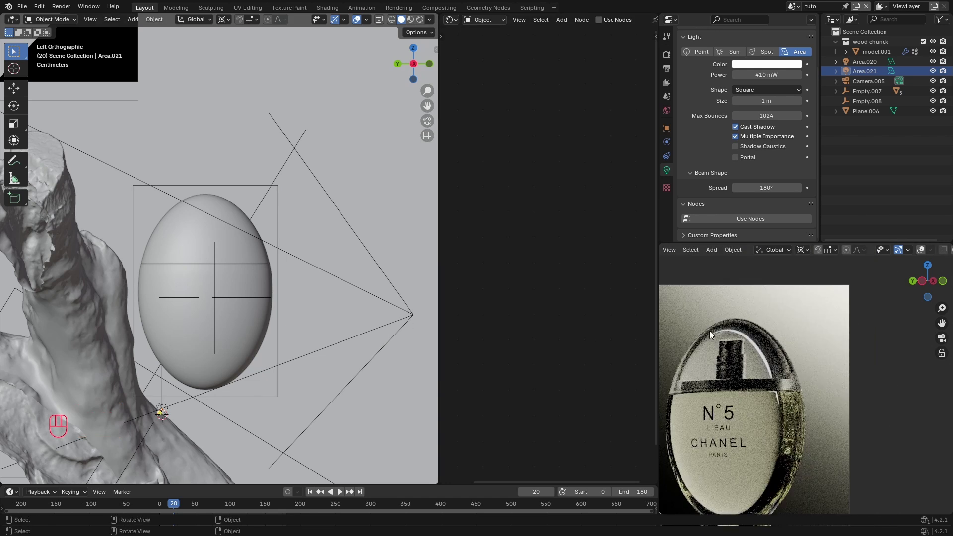
left_click(919, 250)
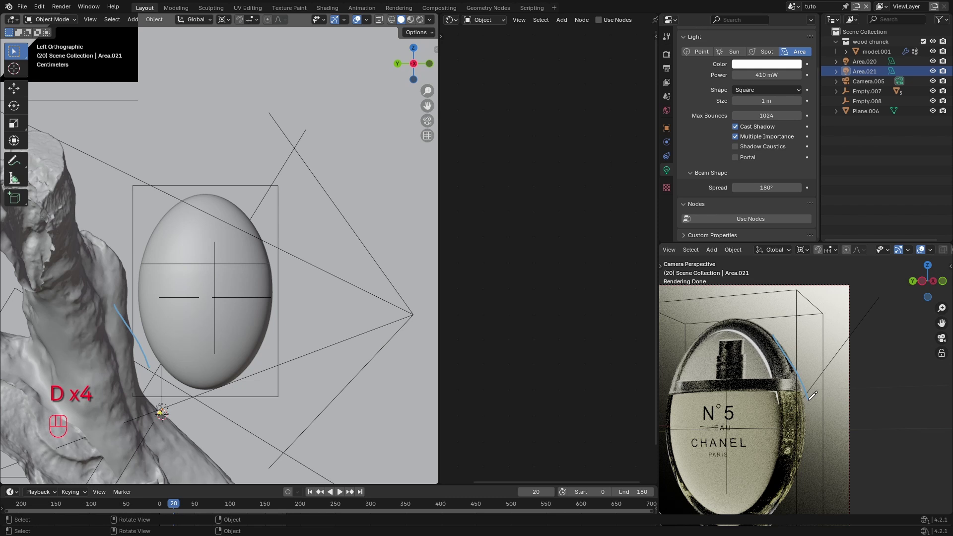
right_click_drag(794, 306, 794, 367)
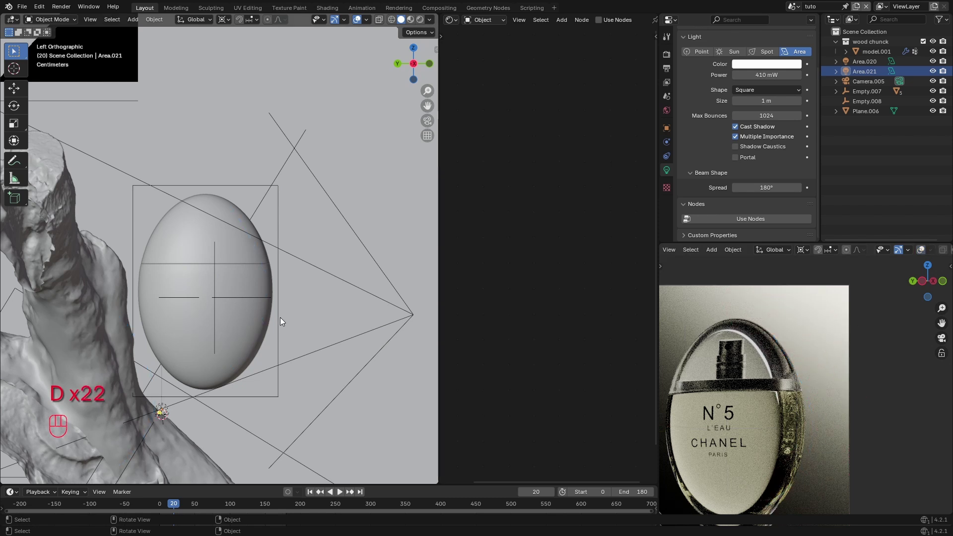
- Snap the 3D cursor to the bottle's cube empty and add an area light there
left_click(278, 317)
key("shift+s")
key("shift+a")
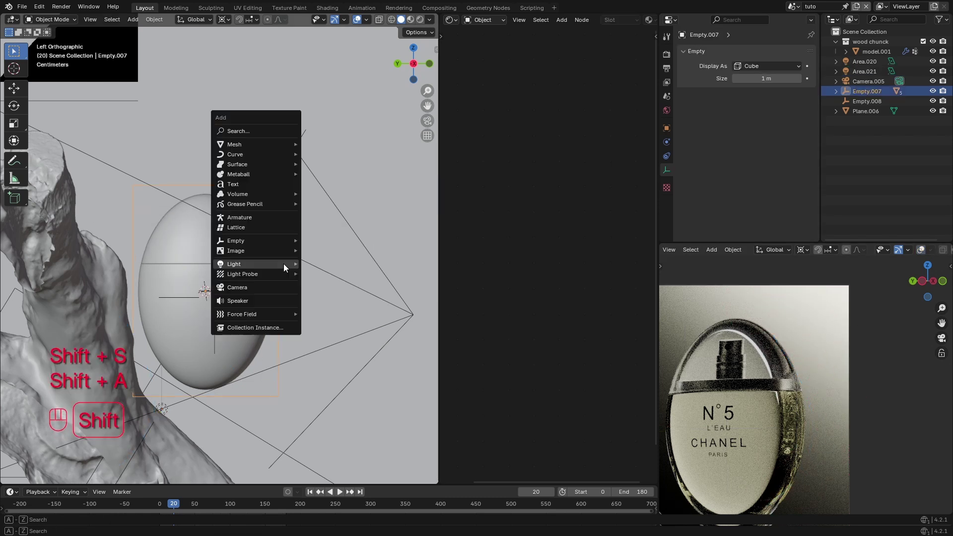
mouse_move(263, 264)
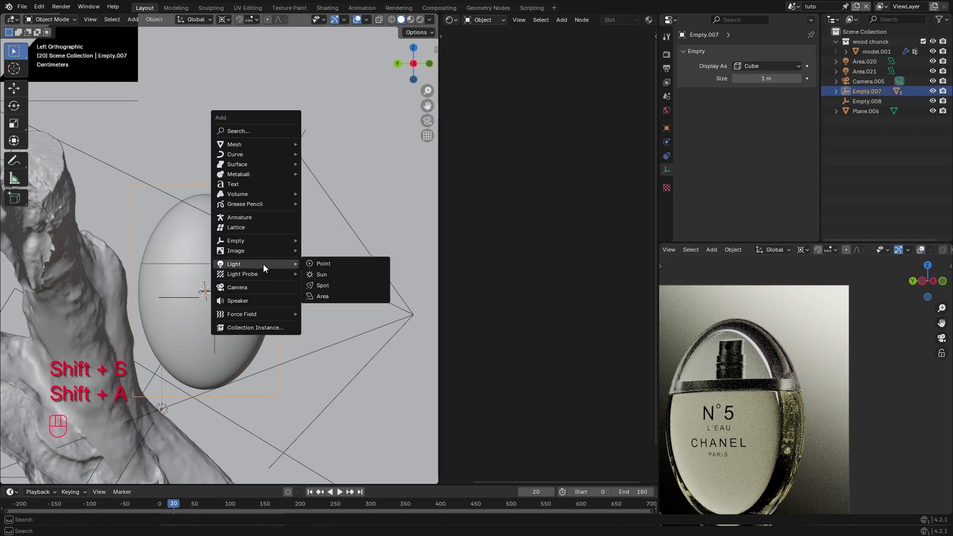
left_click(329, 298)
- Rotate the new area light upright and move it along Y to the bottle's side opposite the wood, facing the bottle
scroll(329, 299, "down", 2)
key("r")
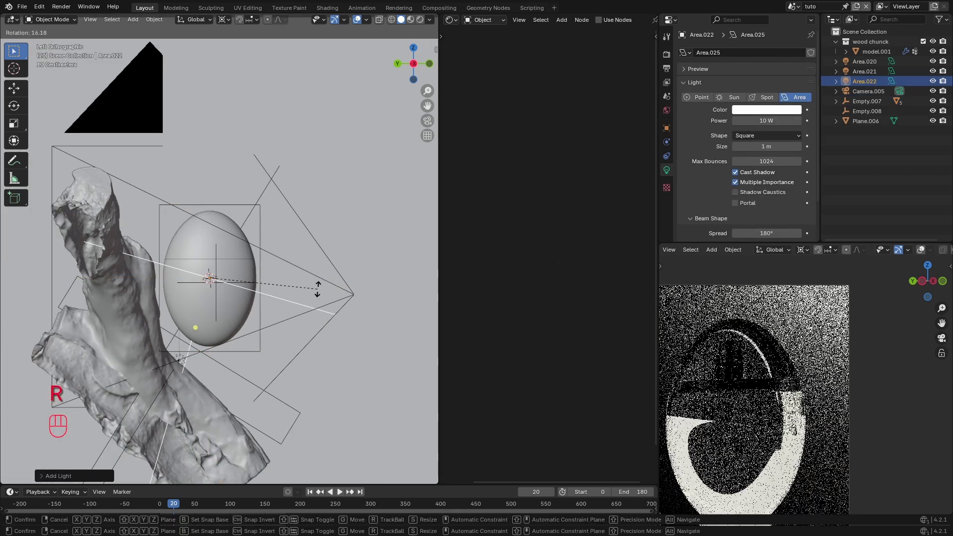
left_click(288, 259)
scroll(287, 259, "down", 3)
key("g")
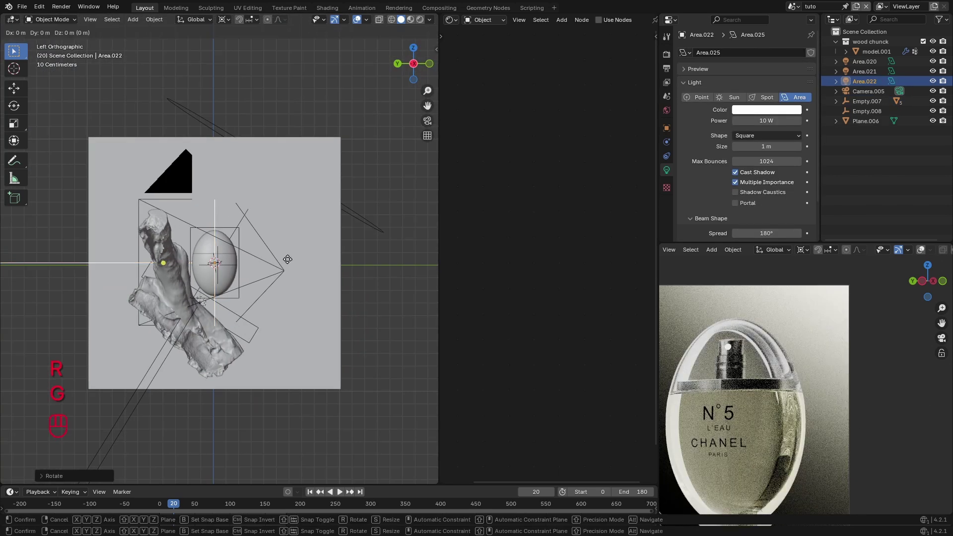
key("y")
left_click(324, 267)
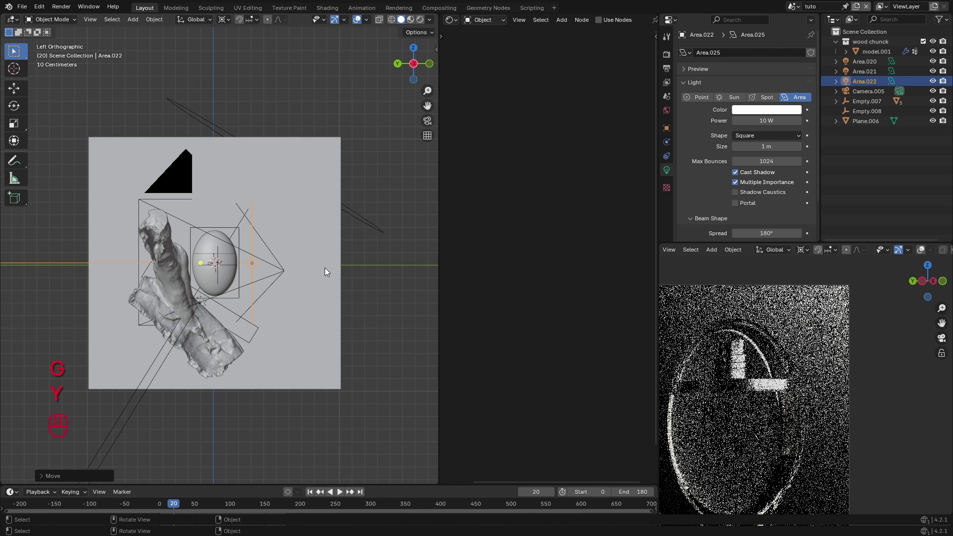
- Scale Area.022 down along X into a thin vertical strip and move it along X away from the bottle
middle_click_drag(324, 267, 366, 283)
key("s")
key("x")
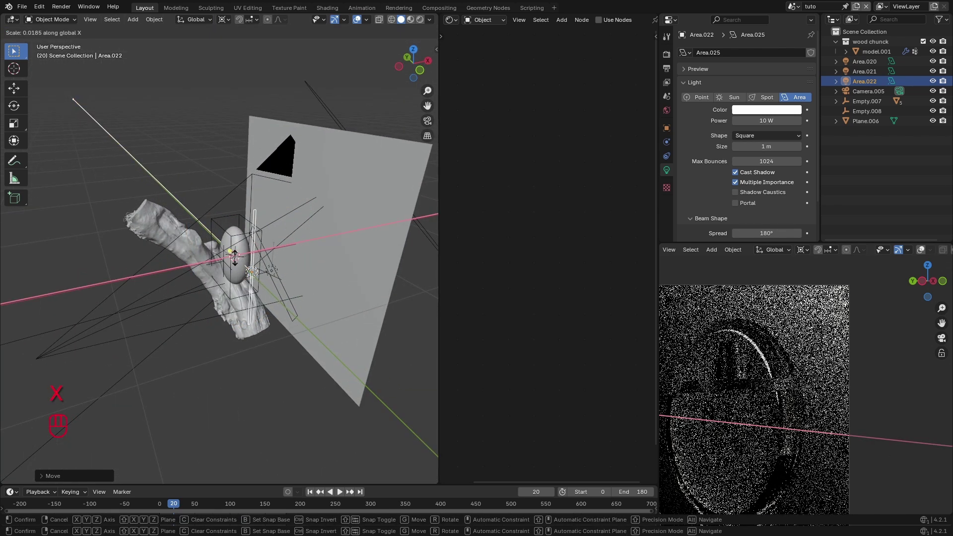
left_click(234, 257)
key("g")
key("y")
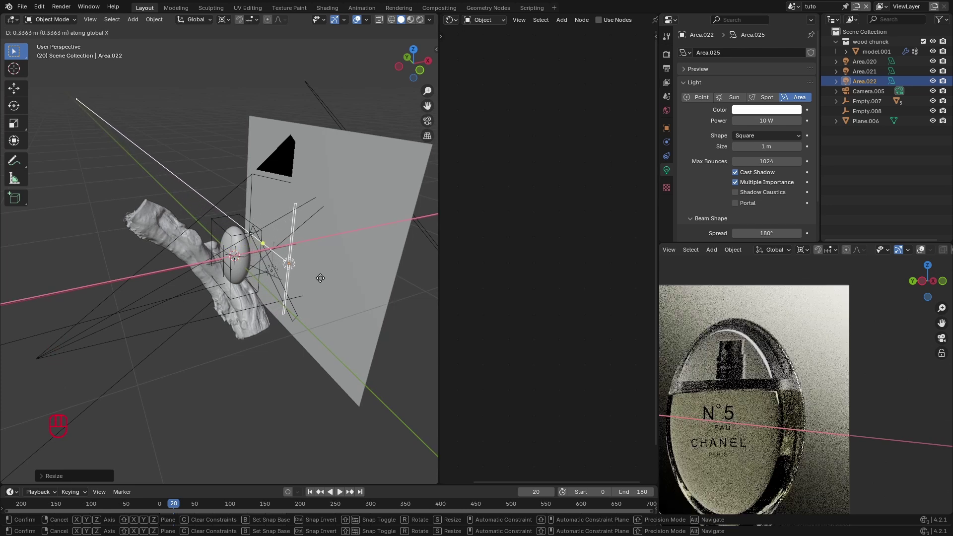
left_click(328, 278)
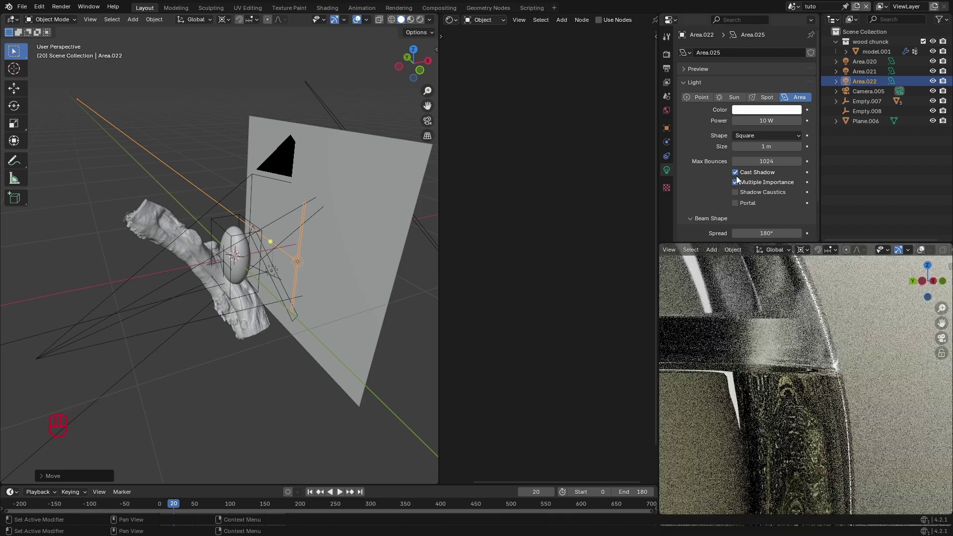
- Set Area.022's power to 1.8 W and widen the strip slightly along X, working from the top view
left_click_drag(781, 123, 759, 123)
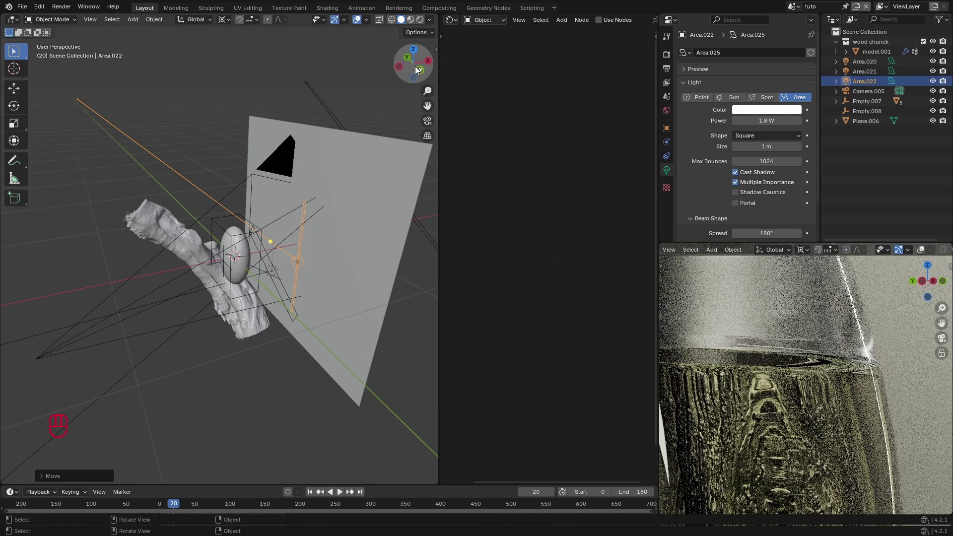
left_click(413, 50)
scroll(318, 278, "up", 2)
key("s")
key("x")
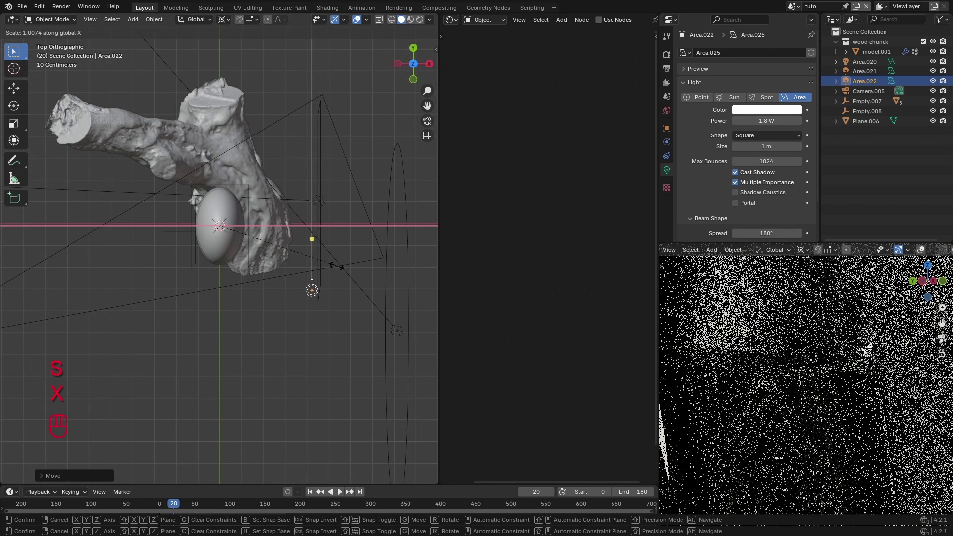
right_click(340, 272)
scroll(311, 263, "up", 3)
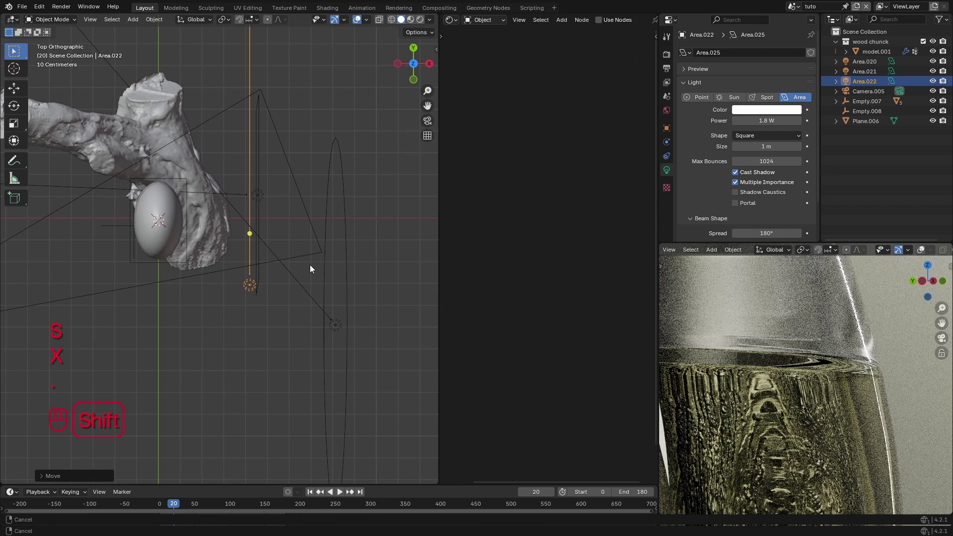
key("s")
key("x")
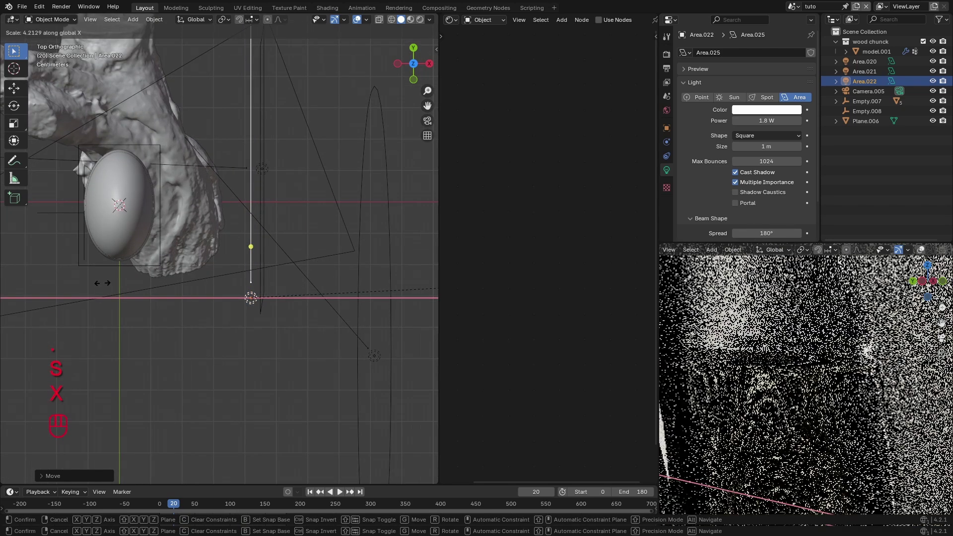
left_click(250, 288)
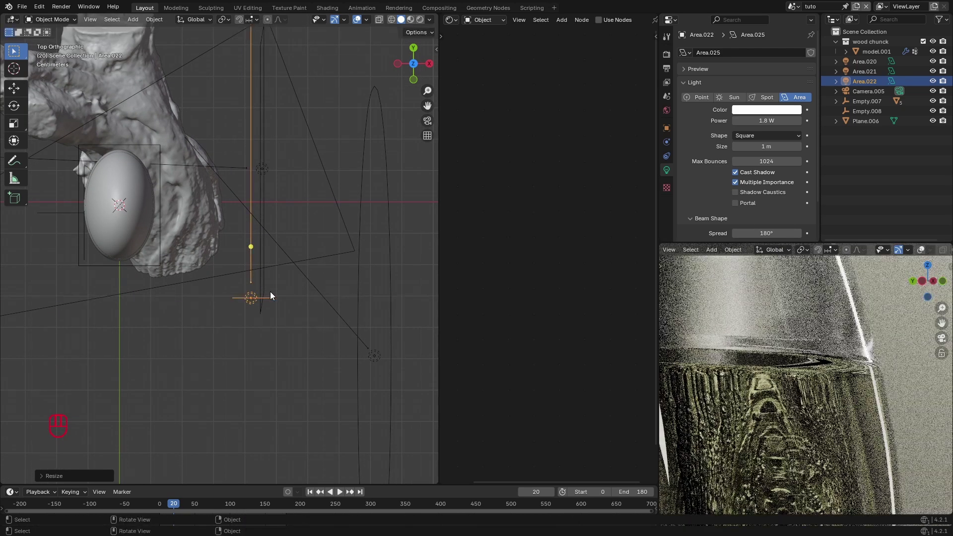
- Rotate Area.022 in the top view until it faces the bottle, and slide it along its local X axis toward the wood
key("r")
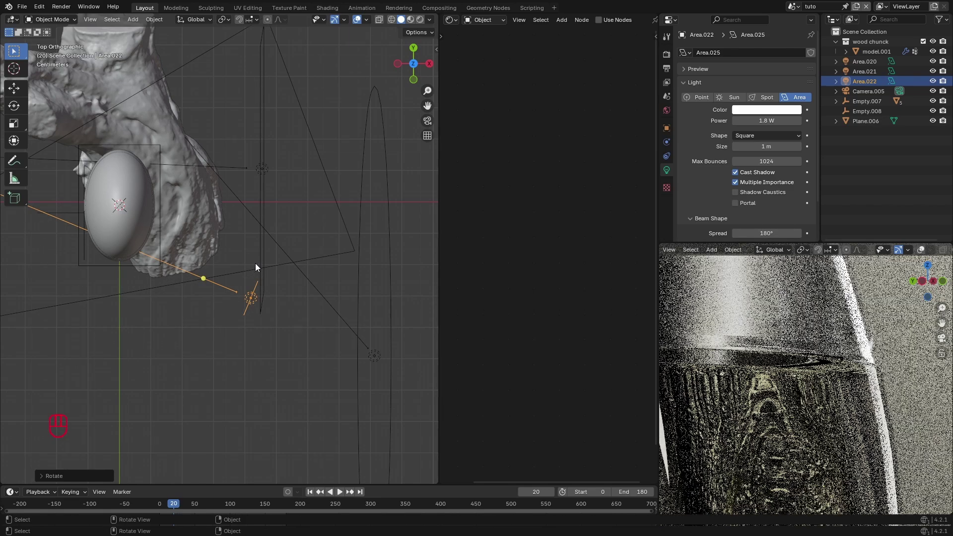
left_click(255, 263)
key("g")
key("y")
key("y")
key("x")
key("x")
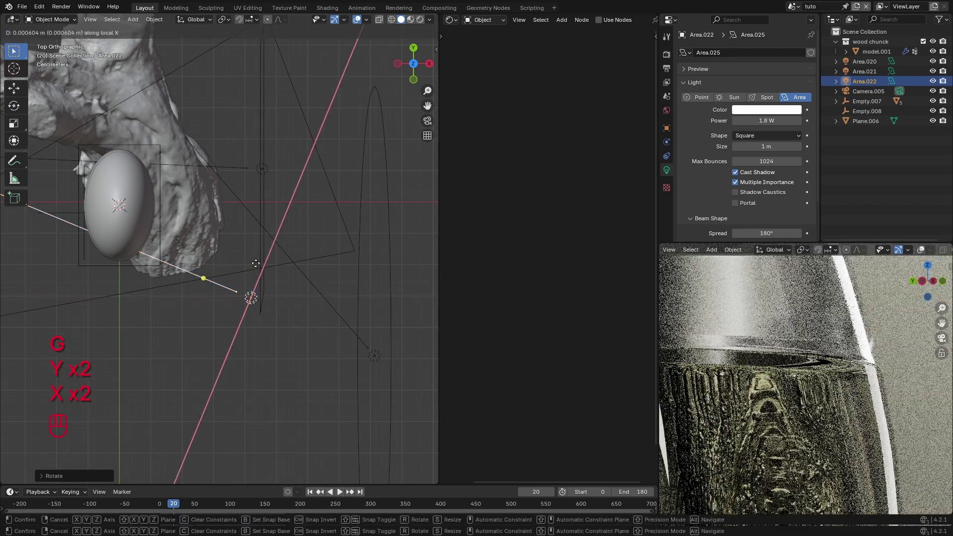
left_click(308, 231)
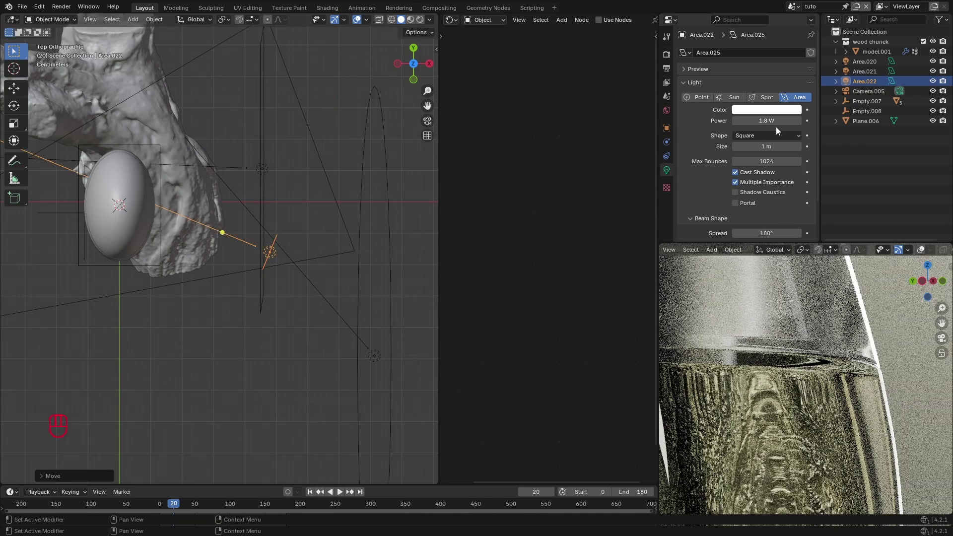
- Lower Area.022's power to 490 mW while checking the bottle's lit edge in the camera view
left_click_drag(766, 121, 720, 121, "shift")
scroll(842, 362, "down", 5)
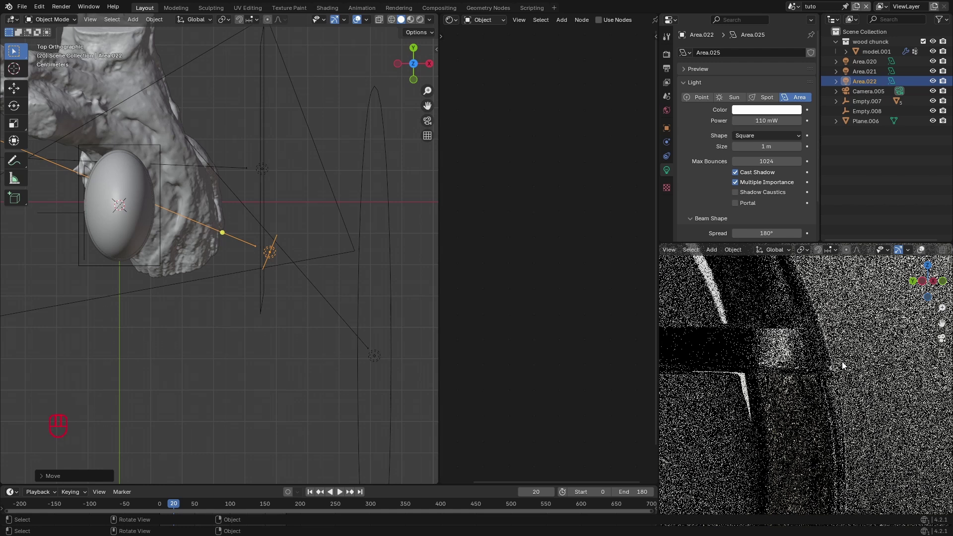
scroll(842, 362, "up", 5)
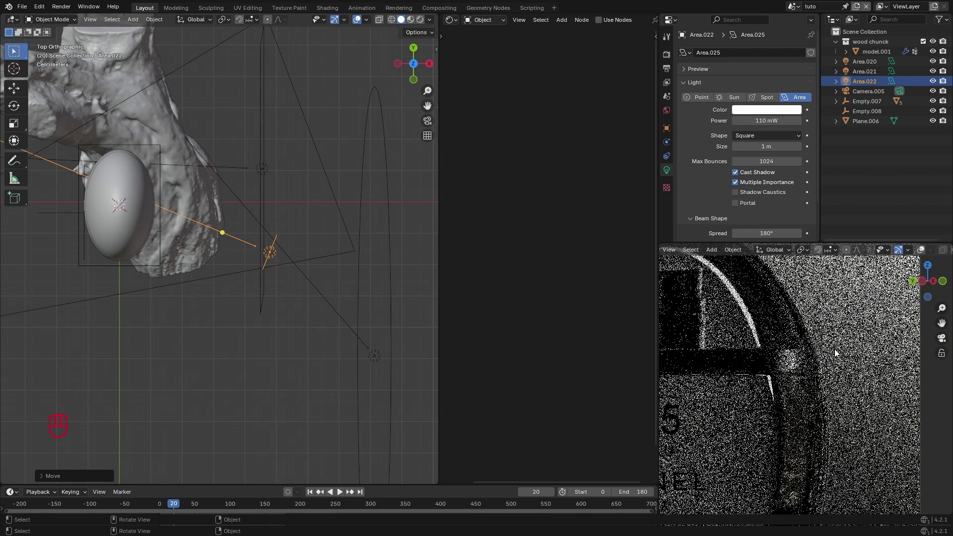
left_click_drag(767, 121, 818, 121, "shift")
scroll(820, 350, "down", 5)
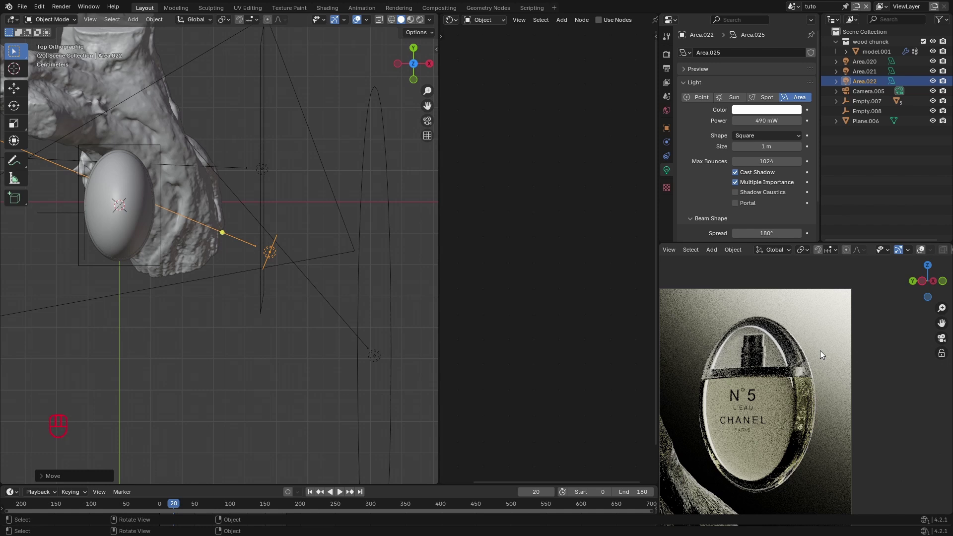
- Toggle Area.022's visibility to compare the bottle's edge with and without the light
left_click(938, 81)
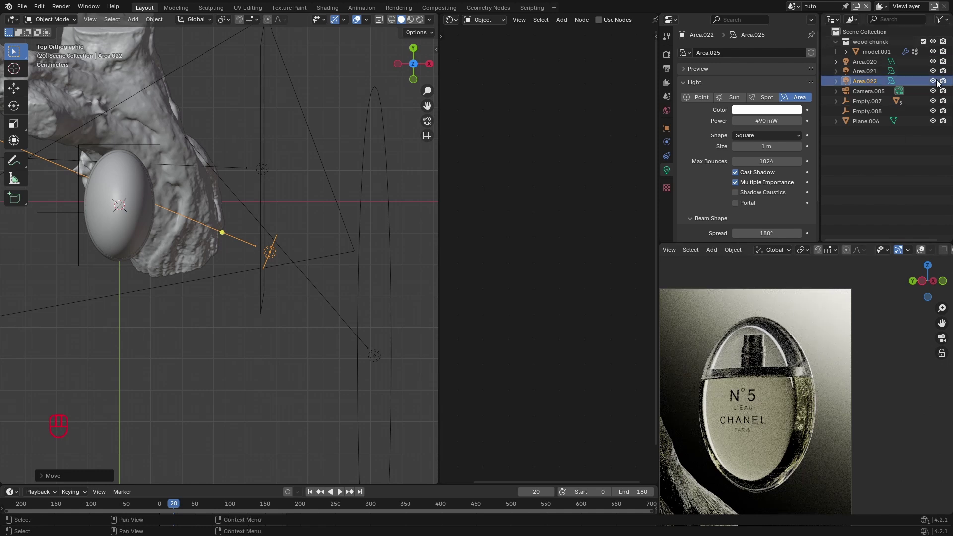
left_click(937, 81)
left_click(938, 81)
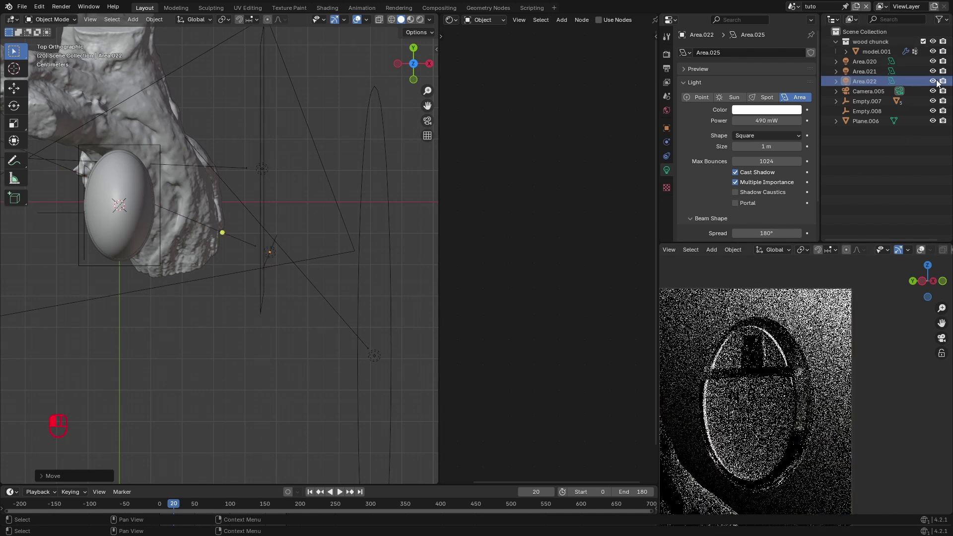
left_click(938, 81)
- Reselect Area.022 and raise it about 0.25 m along Z
scroll(272, 300, "down", 3)
middle_click_drag(271, 301, 258, 274)
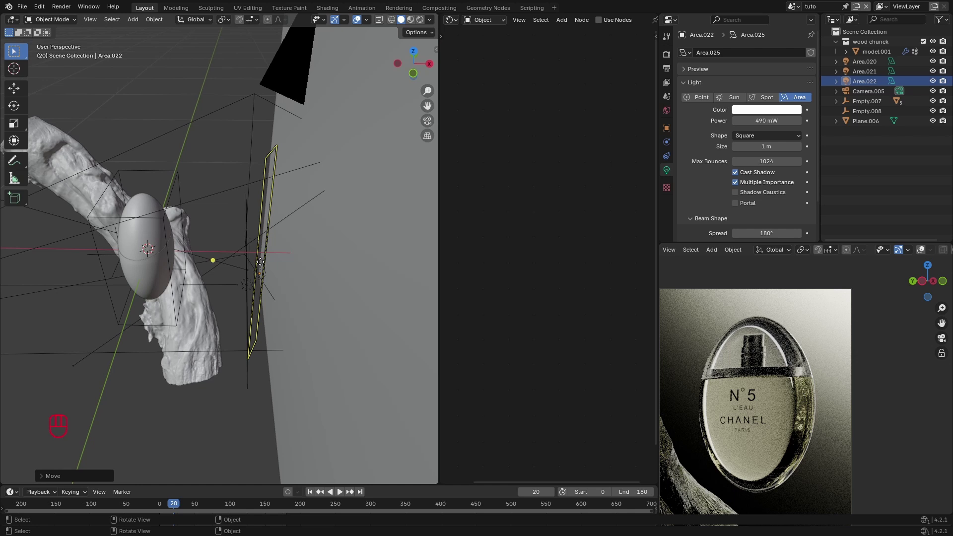
left_click(257, 257)
scroll(759, 462, "up", 3)
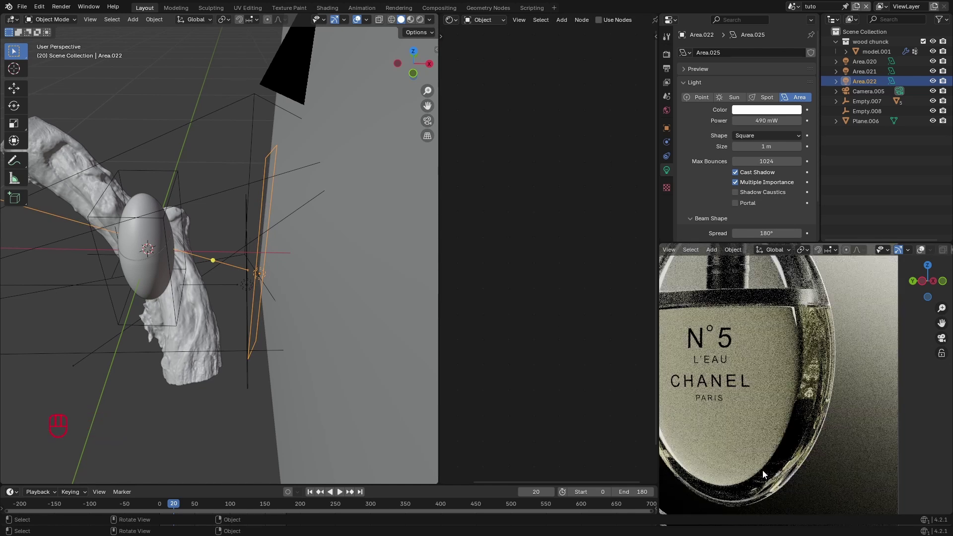
key("d")
middle_click_drag(238, 298, 266, 289)
key("g")
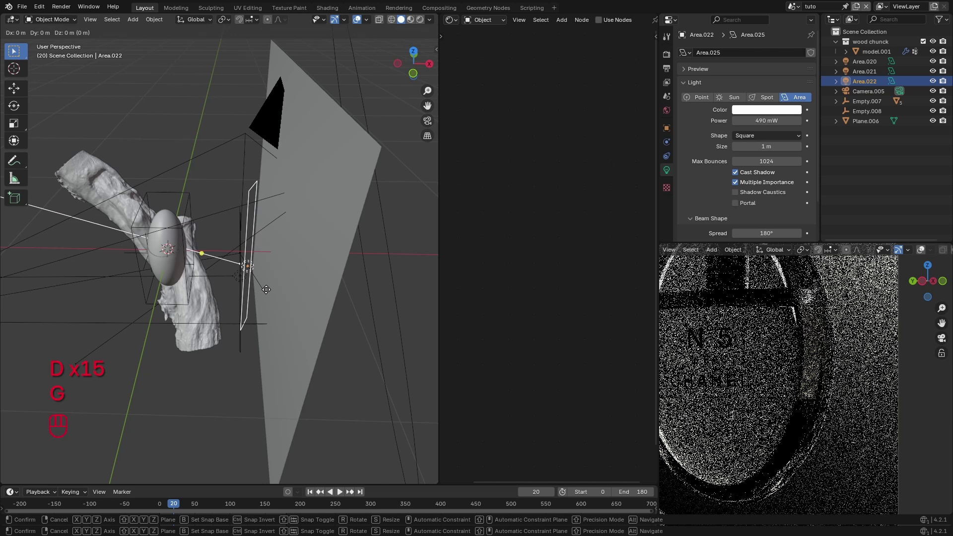
key("z")
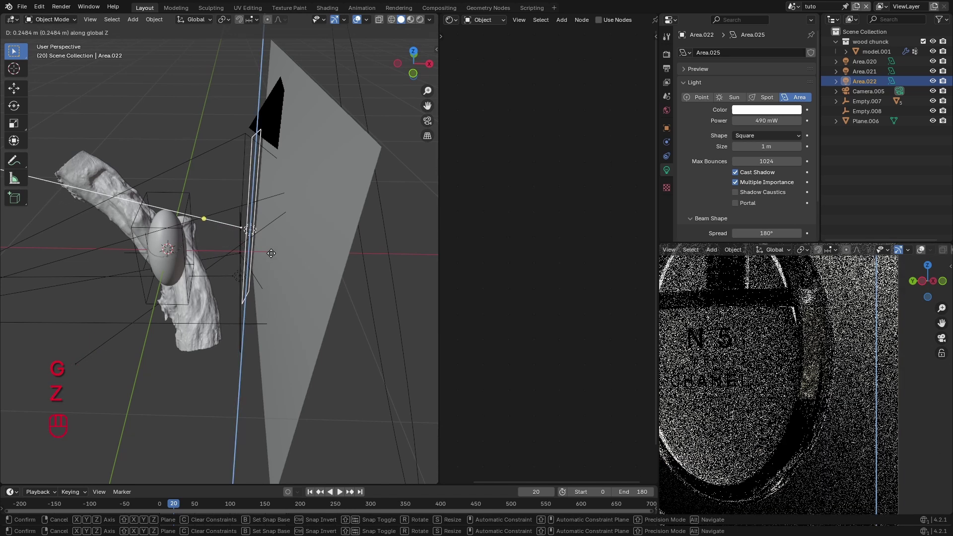
left_click(271, 253)
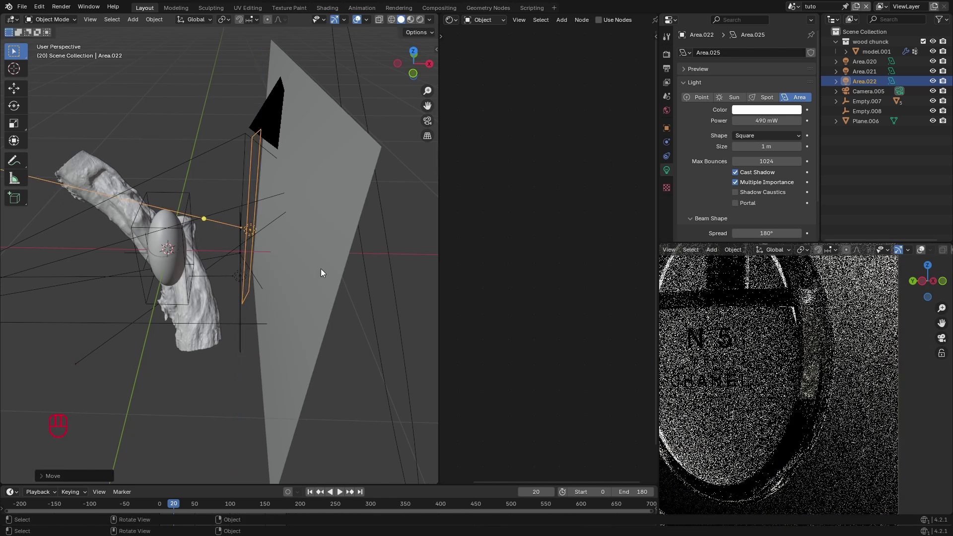
- Toggle the raised strip light's visibility and compare the whole camera frame with and without it
scroll(765, 317, "down", 3)
scroll(744, 330, "up", 1)
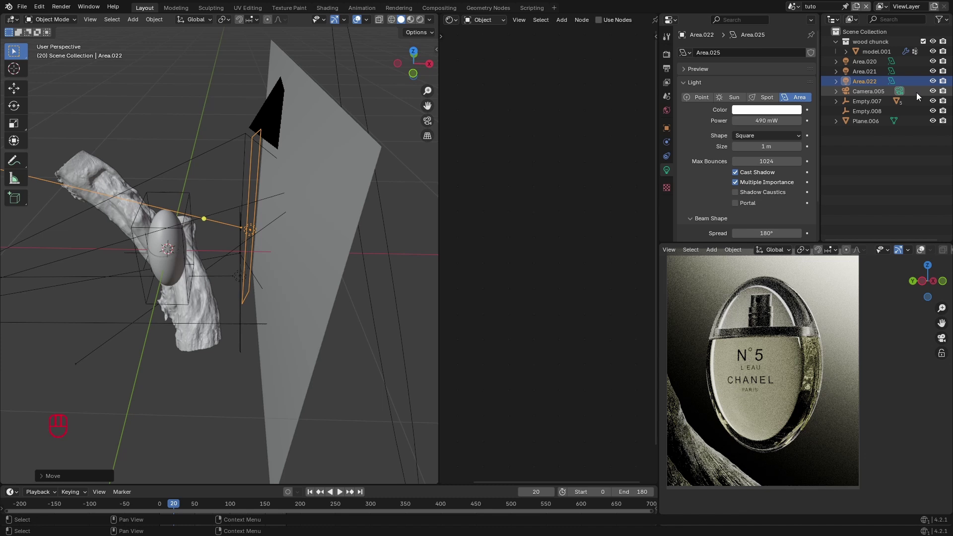
left_click(933, 81)
left_click(933, 81)
key("Home")
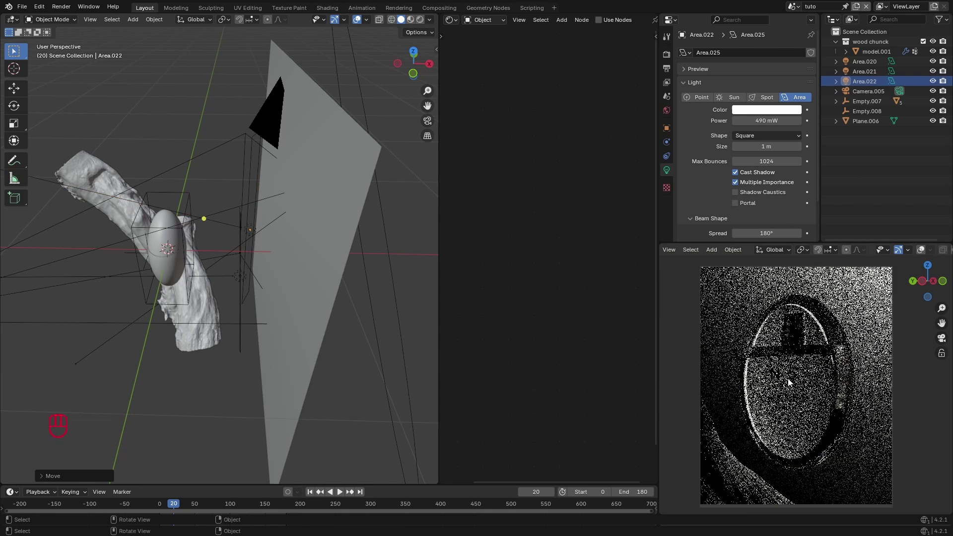
left_click(249, 228)
key("g")
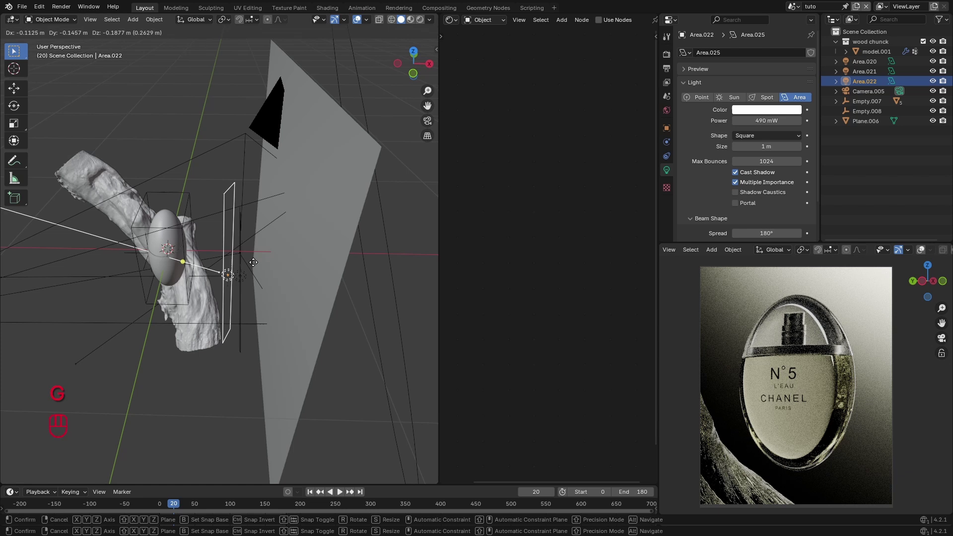
key("Escape")
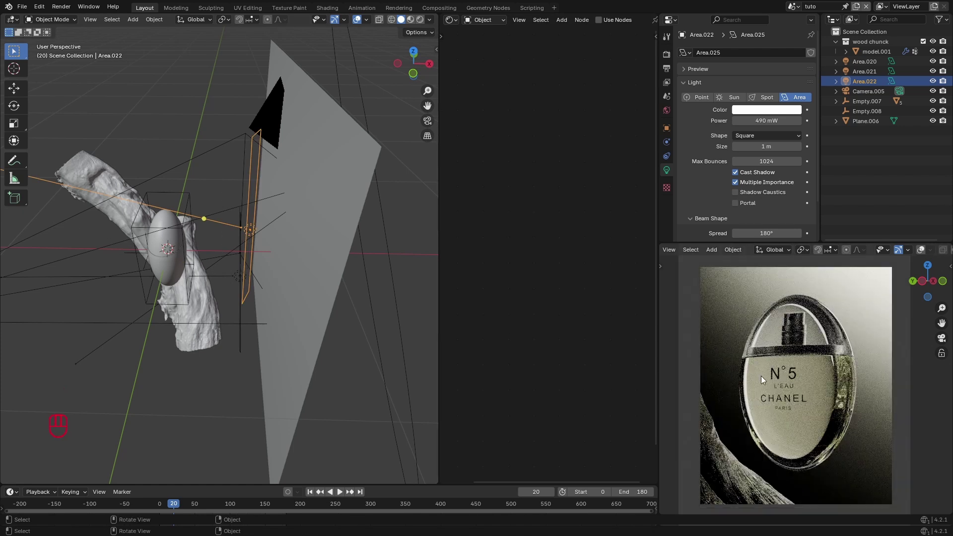
- Move Area.022 about -0.15 m along its local X axis
scroll(760, 376, "up", 3)
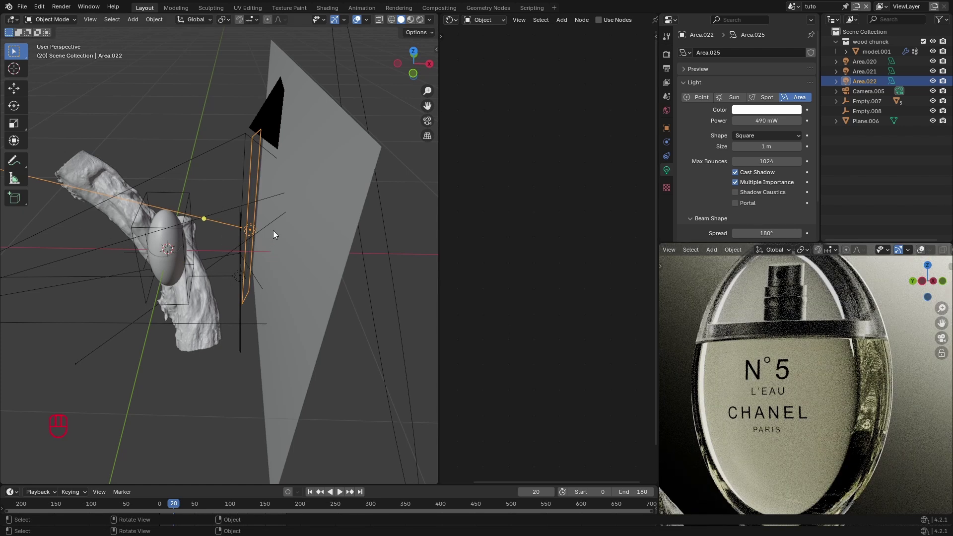
middle_click_drag(273, 230, 317, 277)
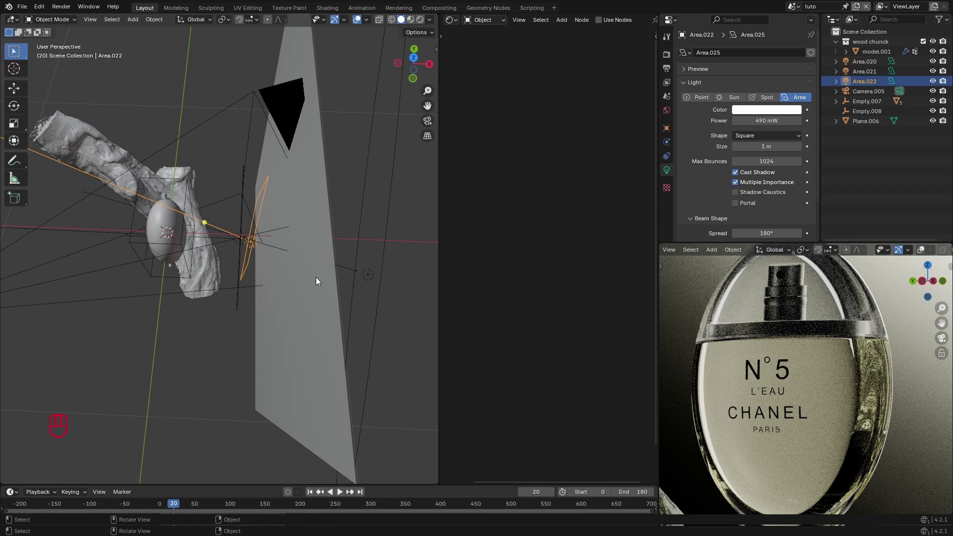
key("g")
key("y")
key("y")
key("g")
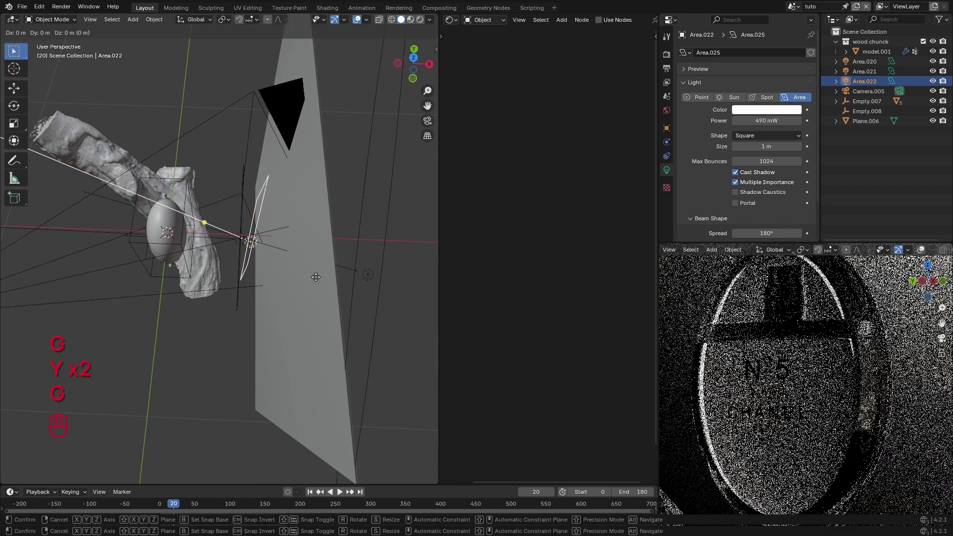
key("x")
key("x")
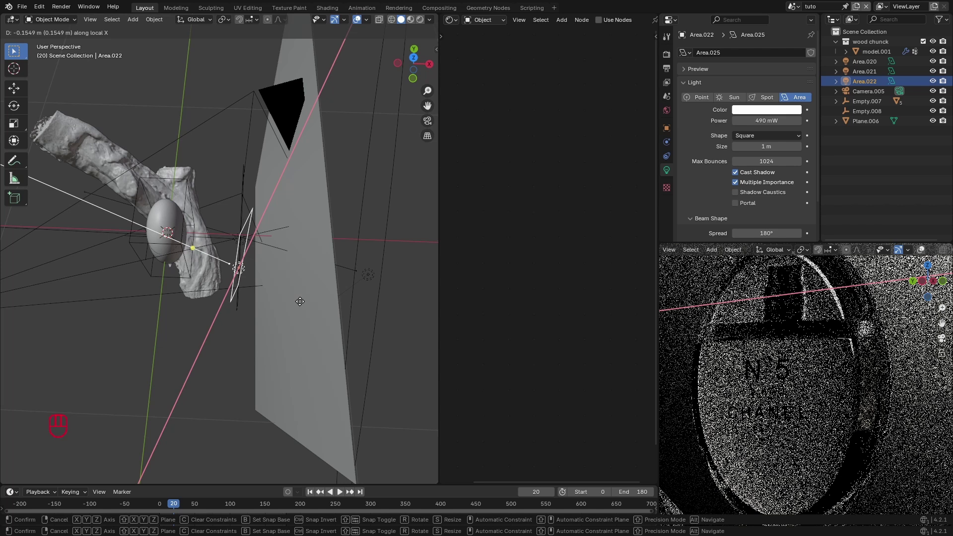
left_click(300, 302)
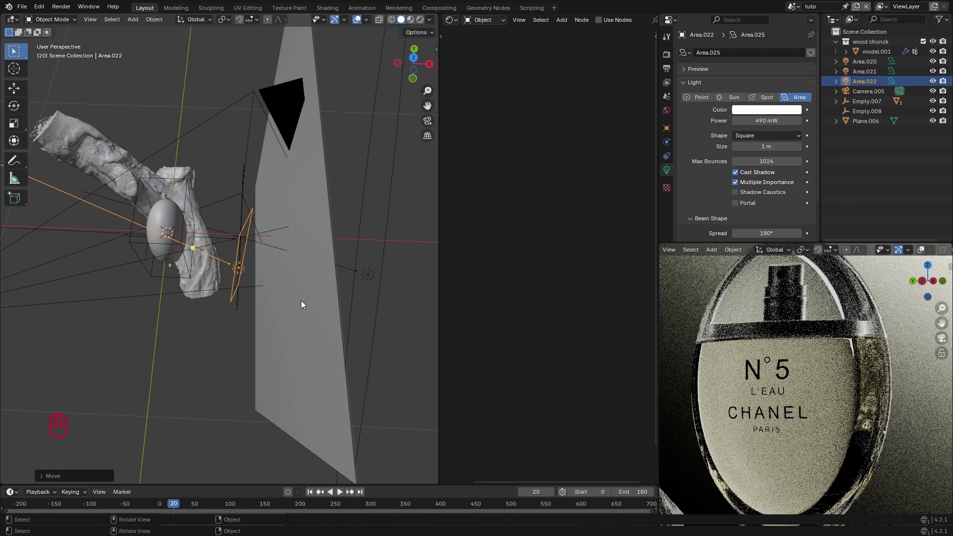
- Mark the spray nozzle's edges with freehand annotation strokes in the camera view and show that view's overlays
key("KP_0")
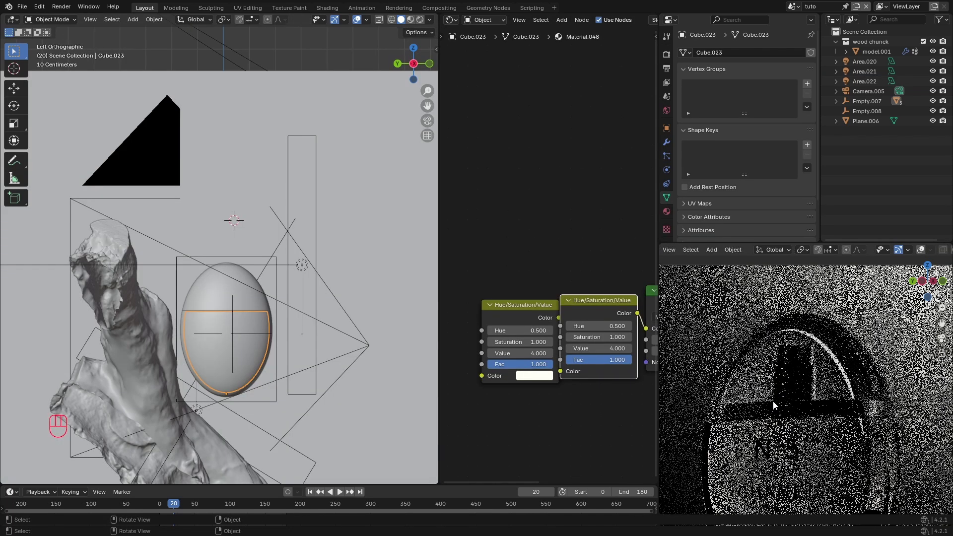
key("KP_0")
key("KP_0")
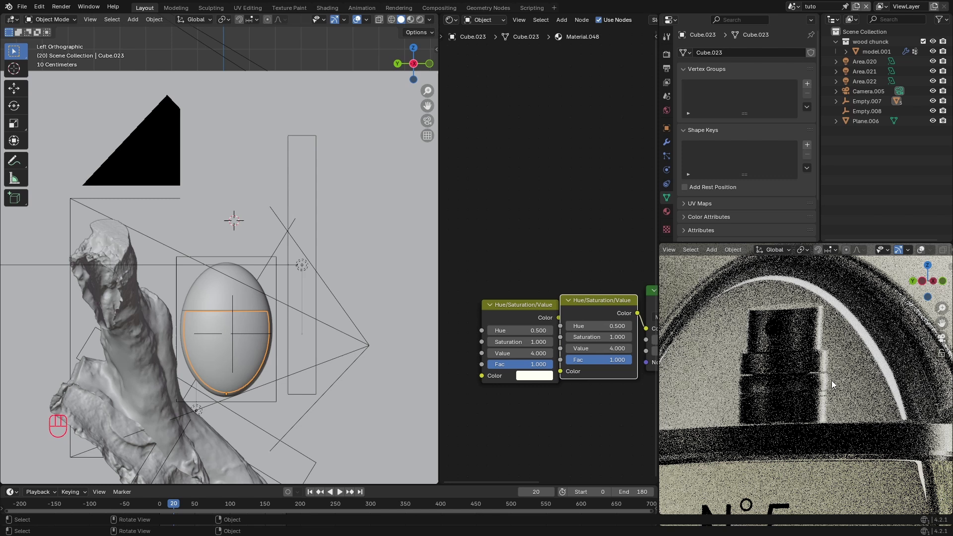
key("d")
left_click_drag(818, 297, 716, 391)
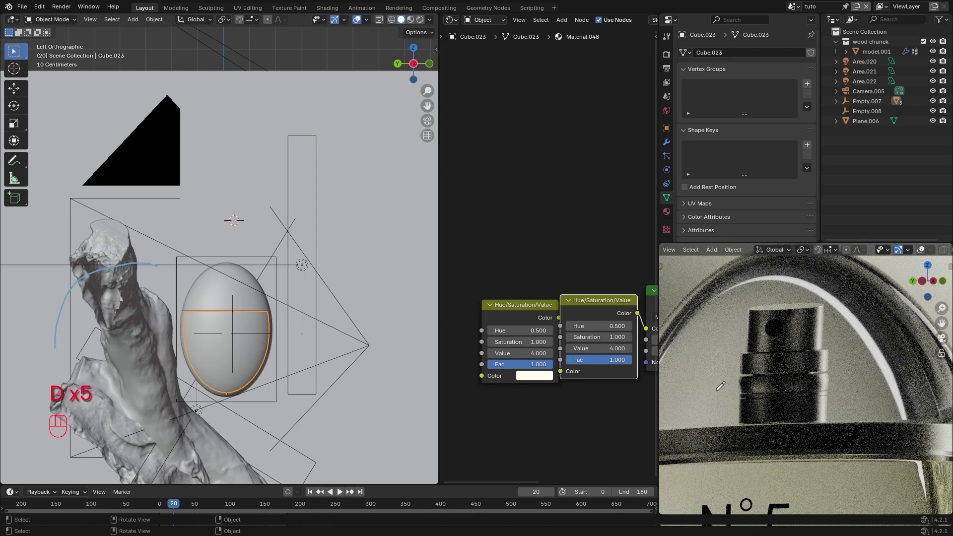
left_click_drag(851, 350, 823, 310)
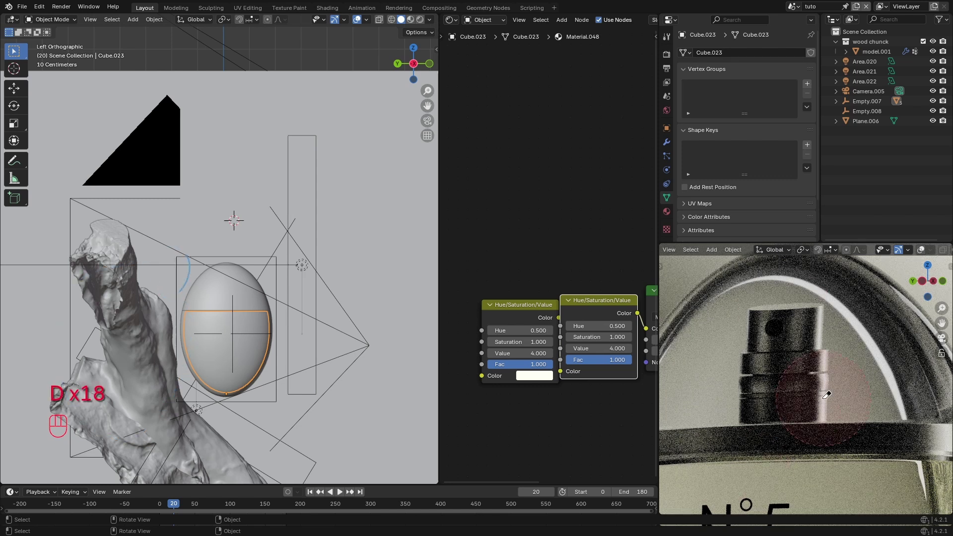
key("d")
left_click(921, 250)
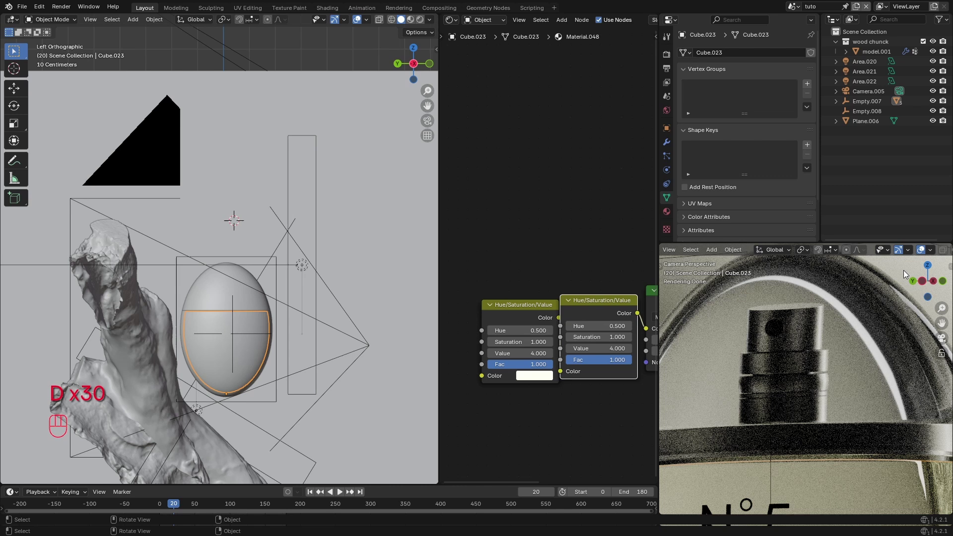
- Place the 3D cursor at the bottle cap in the left view and add an area light there
scroll(261, 270, "up", 3)
left_click(234, 308)
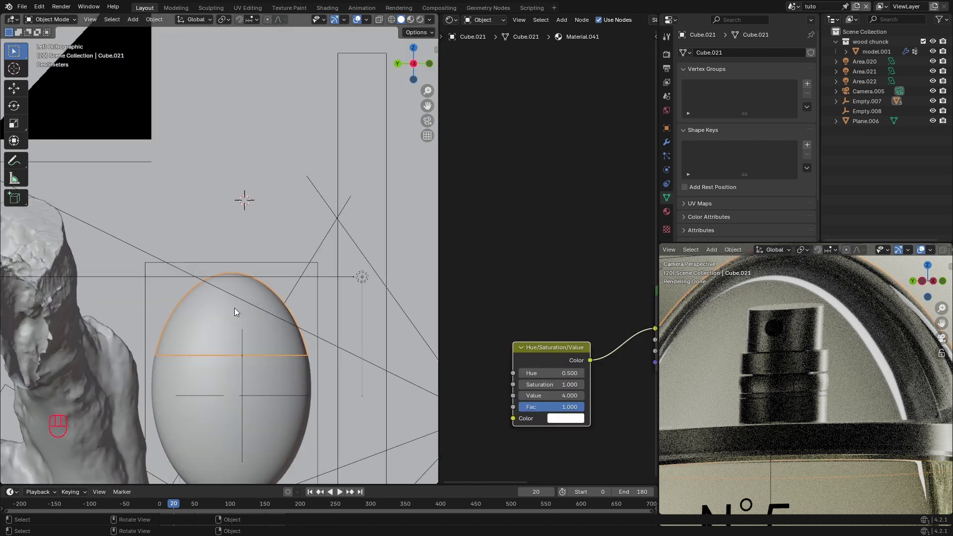
scroll(235, 263, "down", 2)
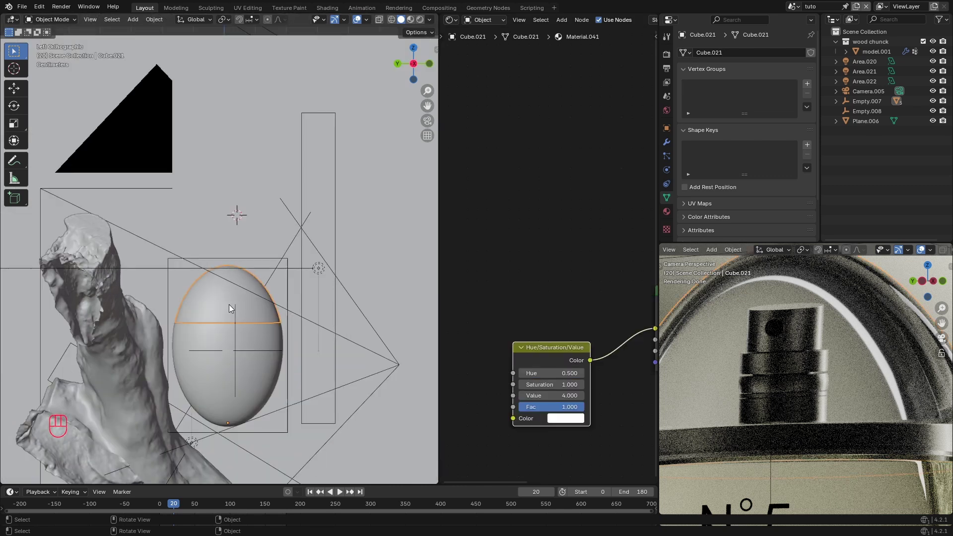
right_click_drag(230, 293, 258, 264, "shift")
key("shift+a")
mouse_move(267, 263)
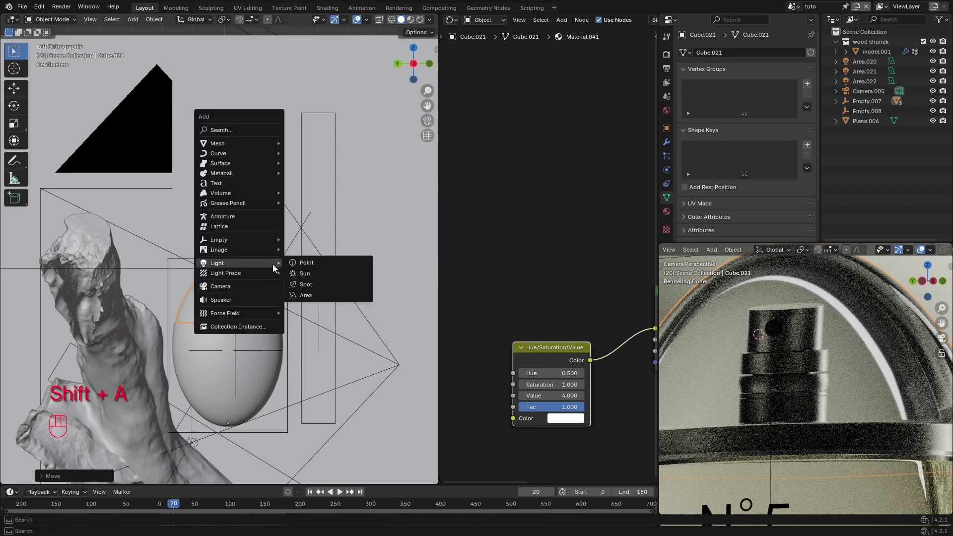
left_click(315, 299)
- Rotate the new area light 90° in the left view and scale it down to a small panel
key("r")
key("ctrl")
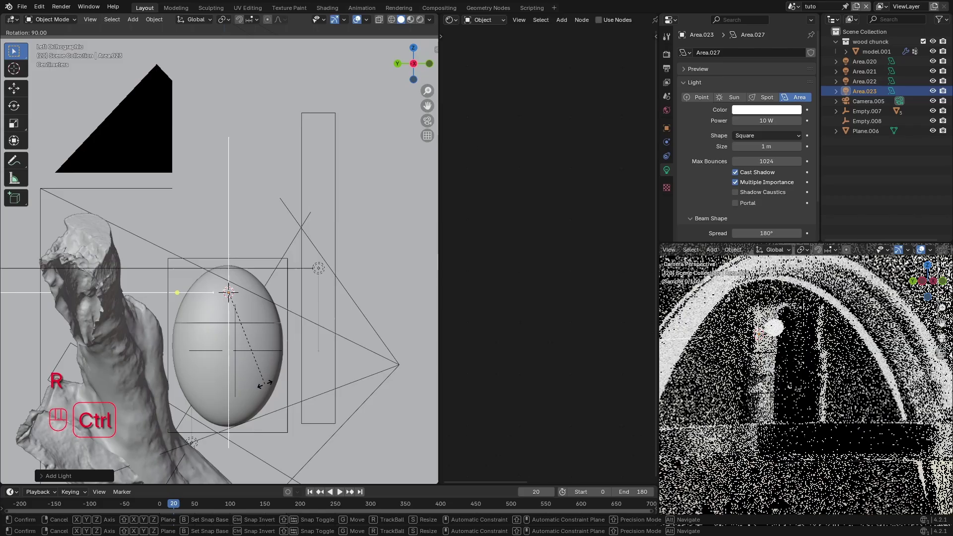
left_click(263, 384)
middle_click_drag(264, 383, 390, 339)
key("s")
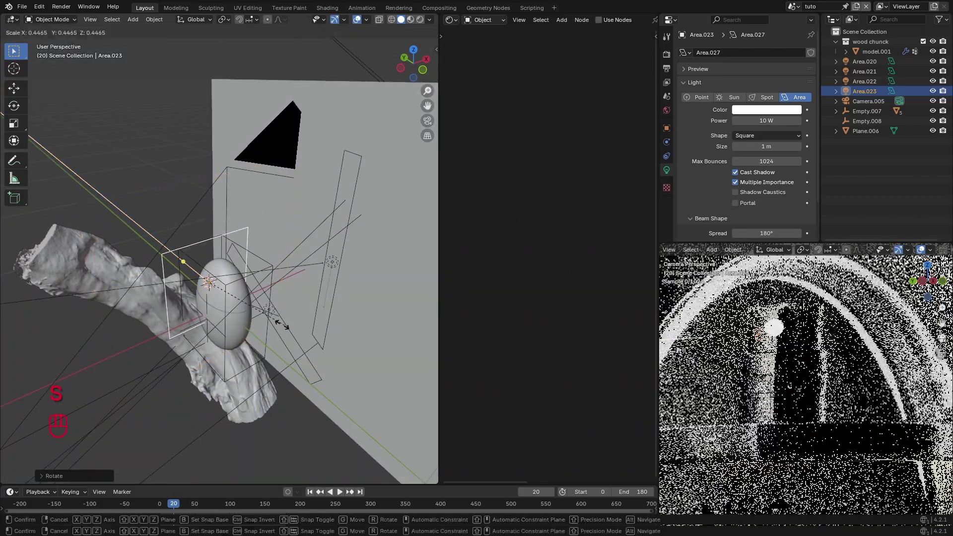
left_click(231, 305)
- Move Area.023 along the global X axis toward the bottle's centre
key("g")
key("y")
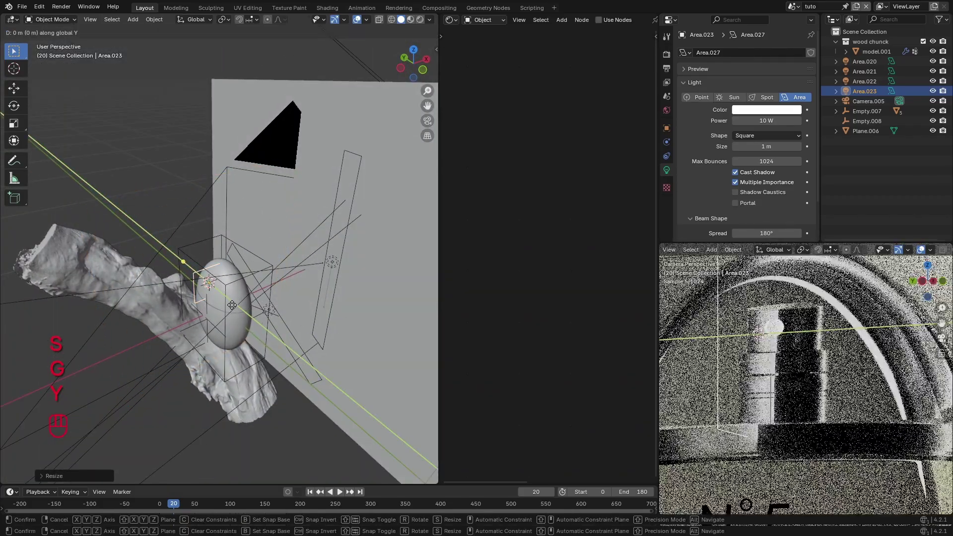
key("x")
left_click(282, 325)
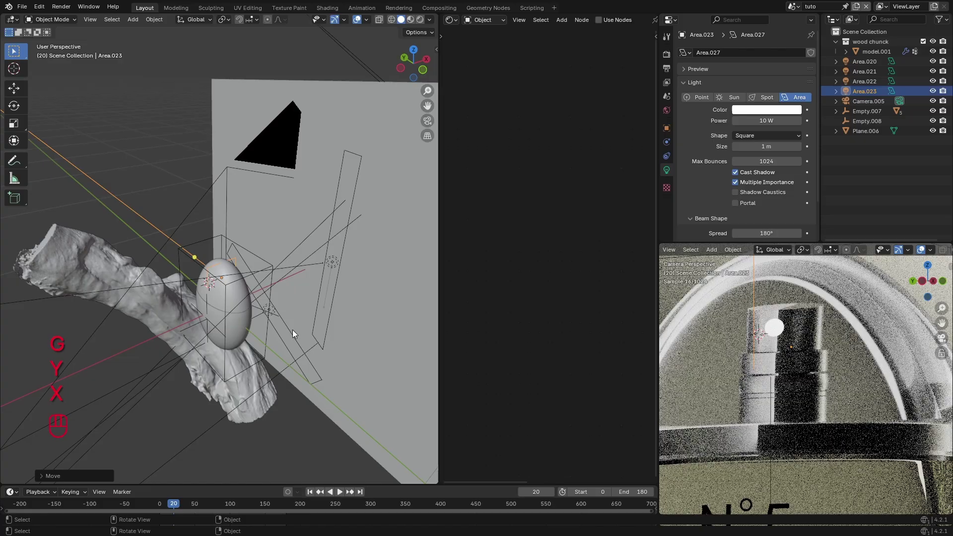
- Scale Area.023 to about 0.57 and move it along the global Y axis toward the bottle's front
key("s")
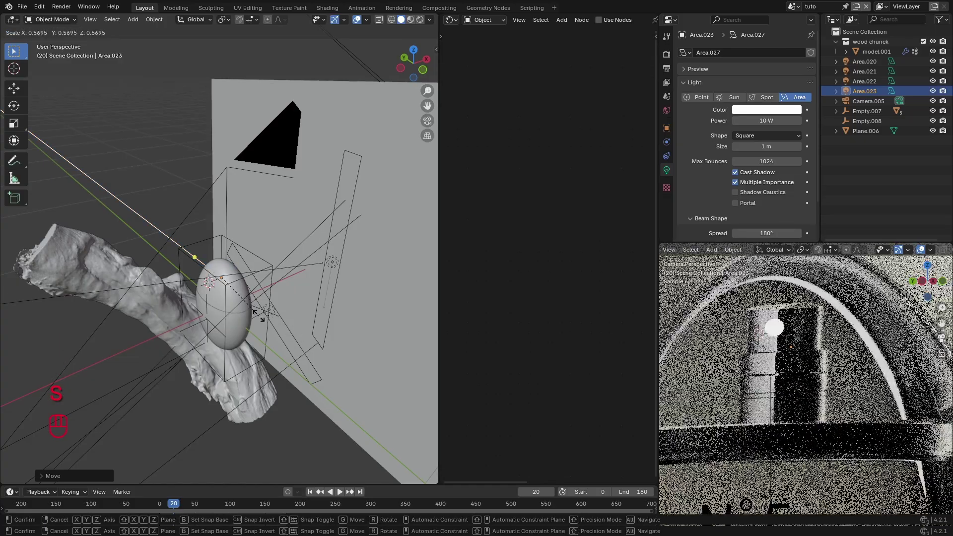
left_click(258, 316)
key("g")
key("y")
left_click(267, 319)
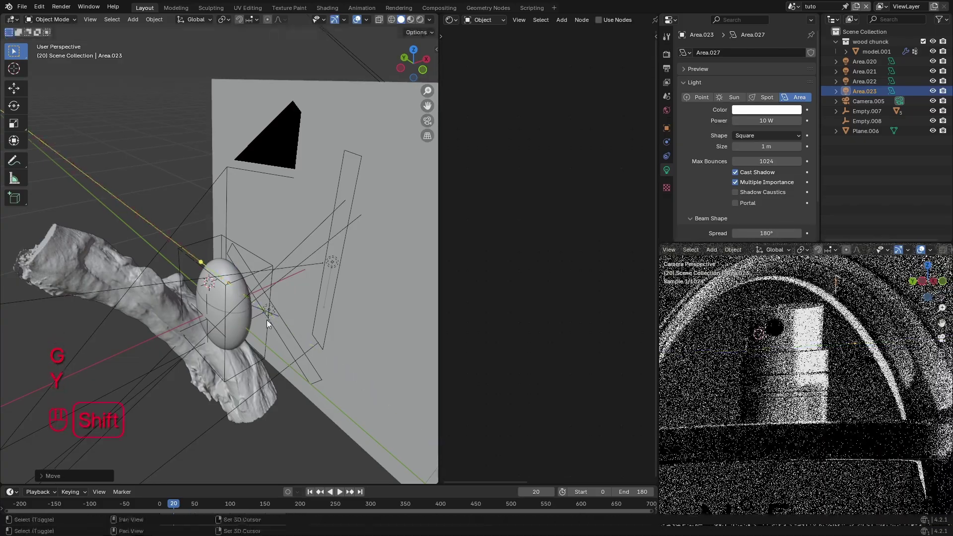
- In a wireframe front view, centre Area.023 over the spray nozzle, about 0.01 m along X and -0.02 m along Z
left_click(422, 70)
scroll(243, 297, "up", 6)
key("shift+z")
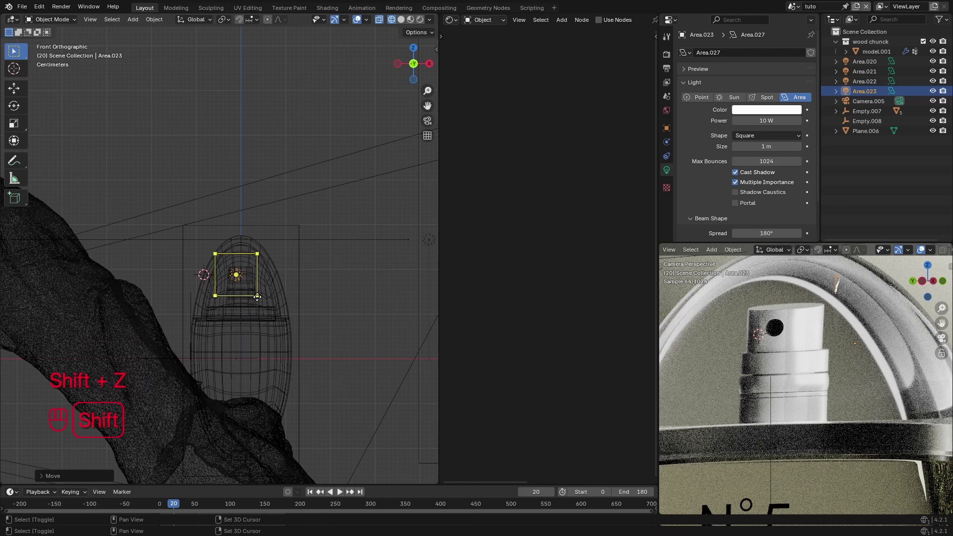
scroll(297, 287, "up", 3)
key("g")
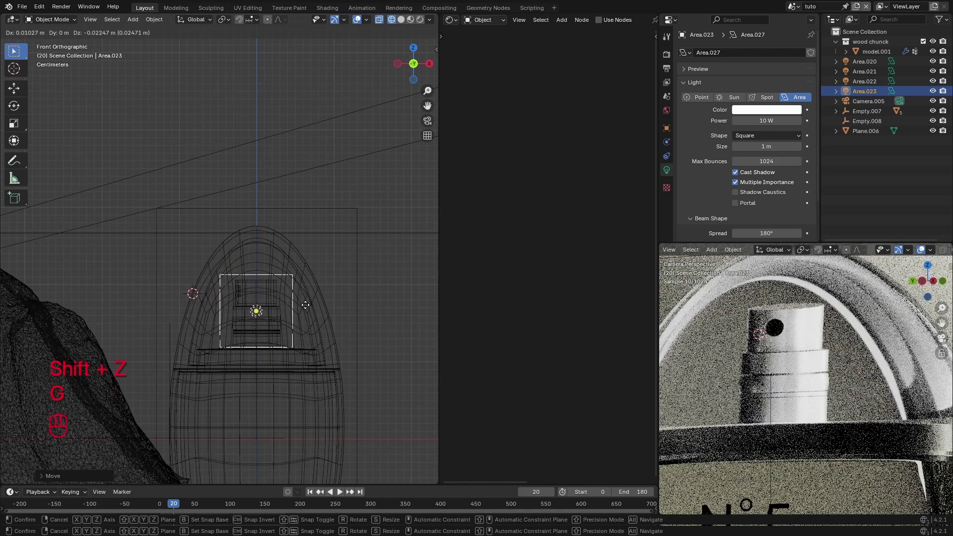
- Offset Area.023 along X to the right-hand side of the nozzle and narrow it along X to about half its width
key("g")
key("y")
key("x")
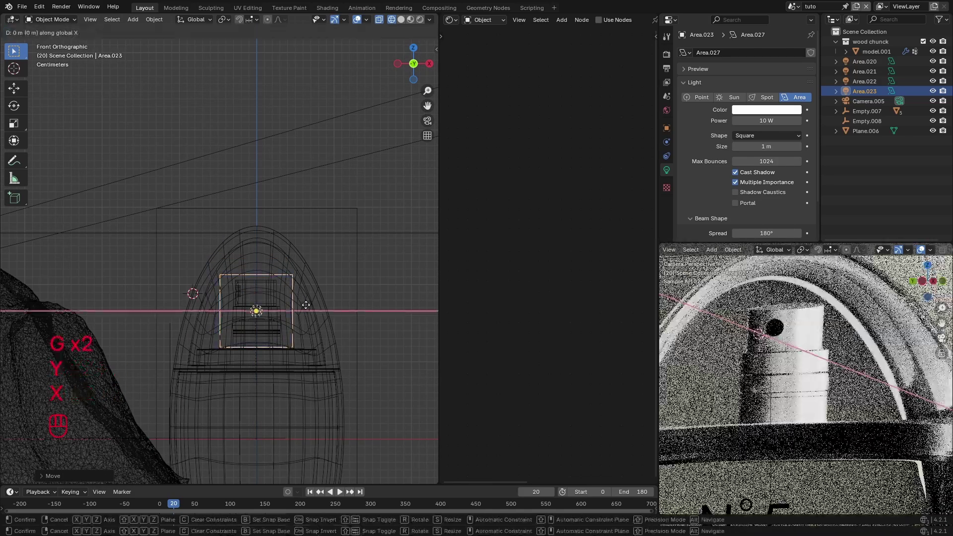
key("s")
key("x")
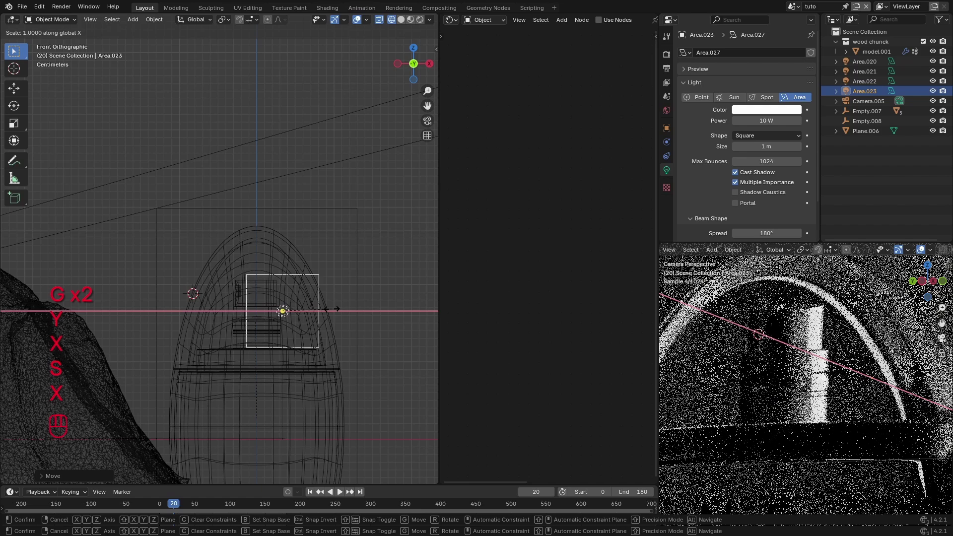
key("r")
key("z")
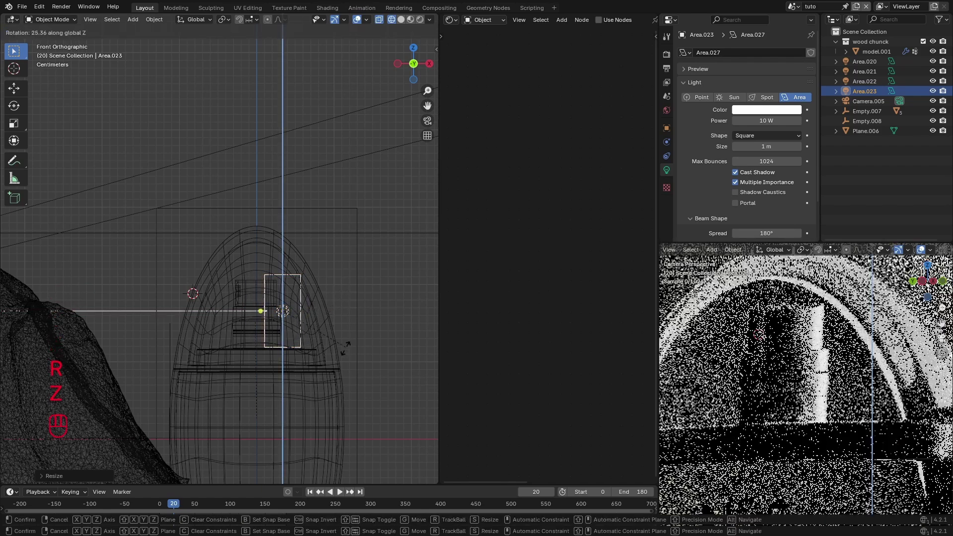
left_click(345, 353)
- Set Area.023's power to 360 mW
mouse_move(791, 121)
left_mouse_down()
mouse_move(774, 121)
mouse_move(785, 122)
left_mouse_up()
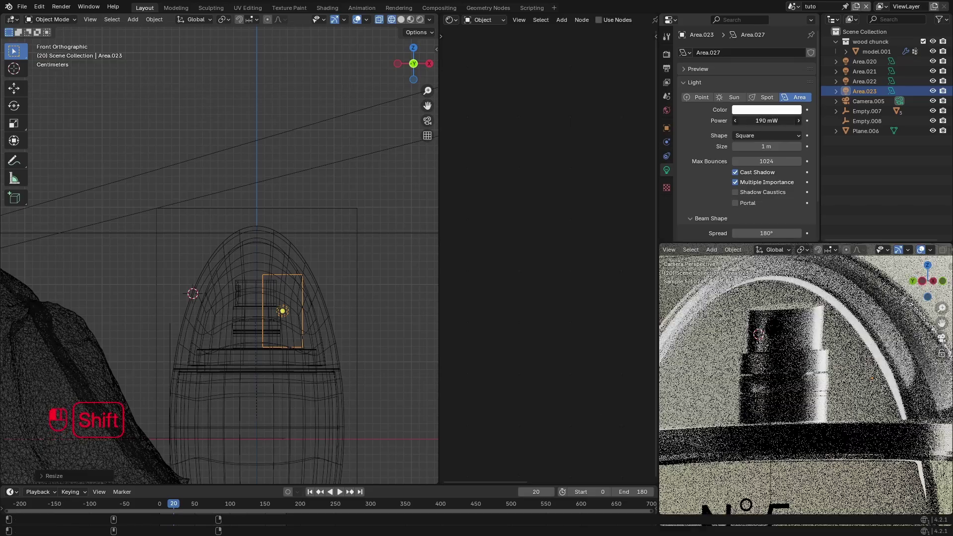
- In the top view, move Area.023 about -0.03 m along its local X axis and rotate it about 34.5°
left_click(411, 48)
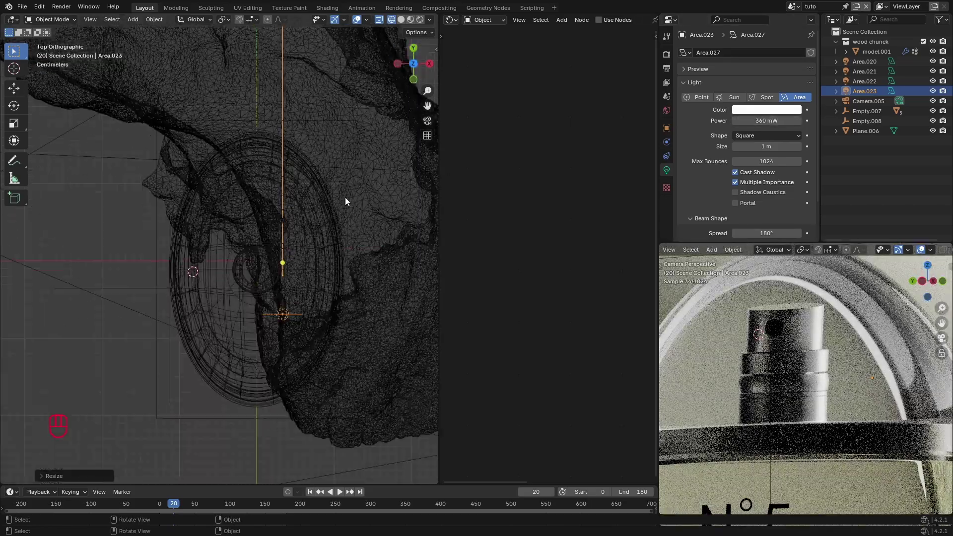
key("g")
key("y")
key("y")
key("x")
key("x")
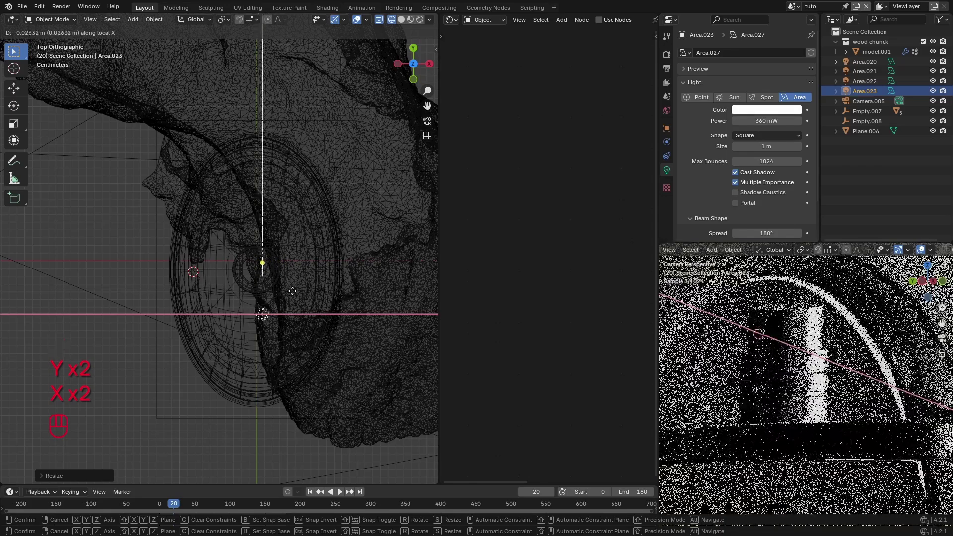
left_click(295, 295)
key("r")
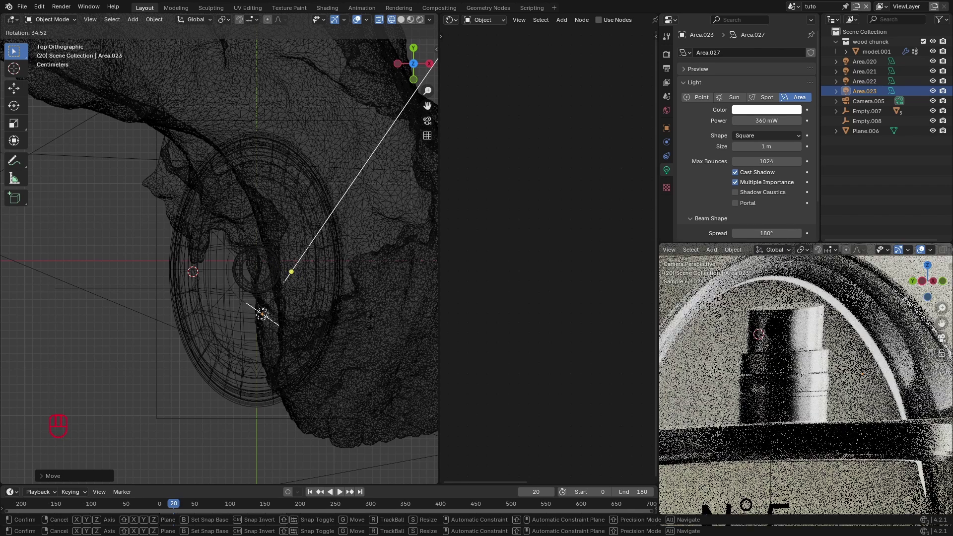
left_click(510, 339)
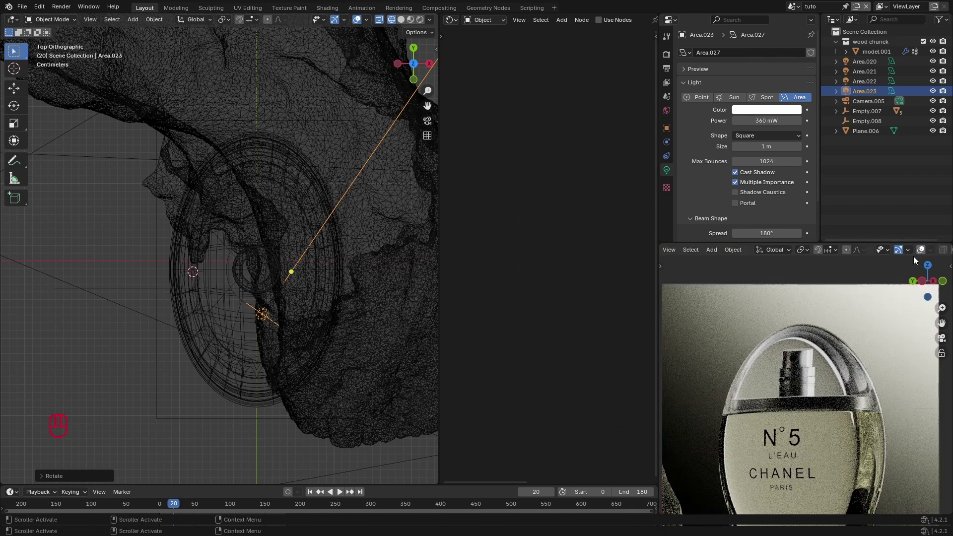
- Toggle Area.023's visibility and compare the nozzle's edge lighting in the camera view with and without it
scroll(815, 375, "down", 5)
scroll(887, 376, "up", 5)
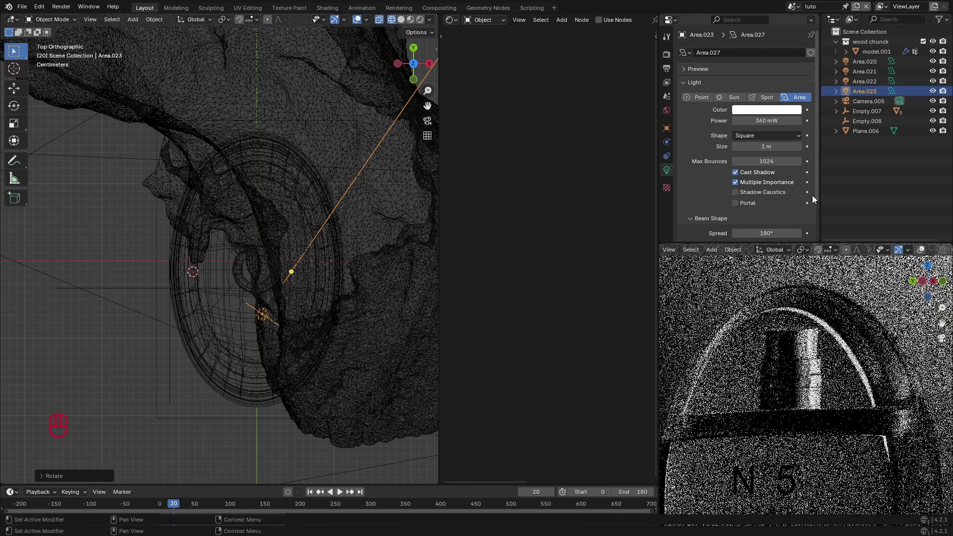
left_click(932, 91)
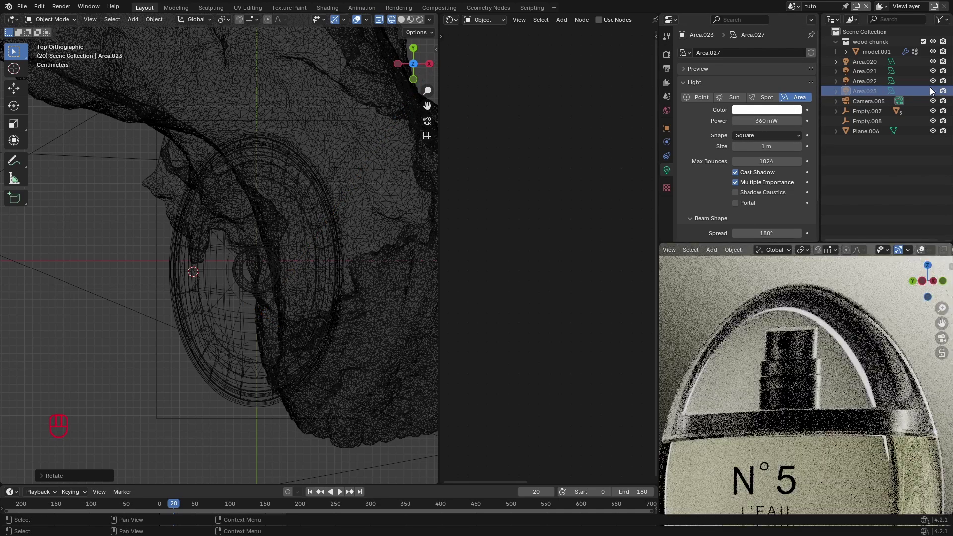
left_click(932, 90)
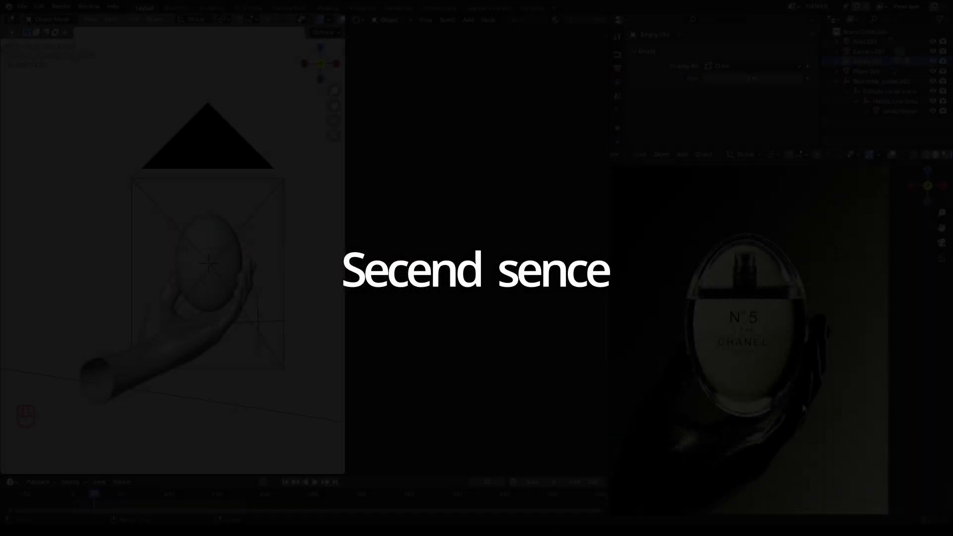
- In the hand scene, select Area.035 behind the backdrop and toggle its visibility to compare the render
middle_click_drag(233, 270, 205, 305, "shift")
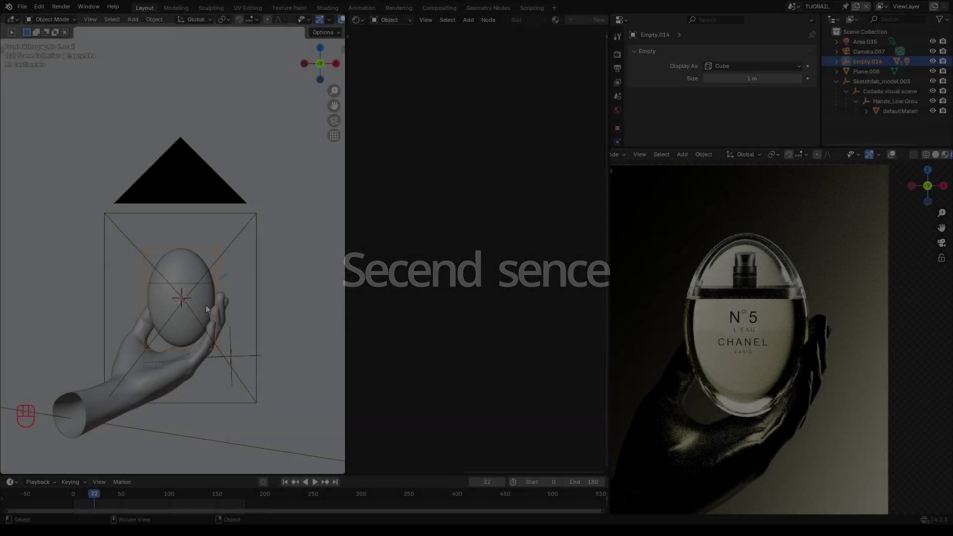
scroll(205, 305, "up", 3)
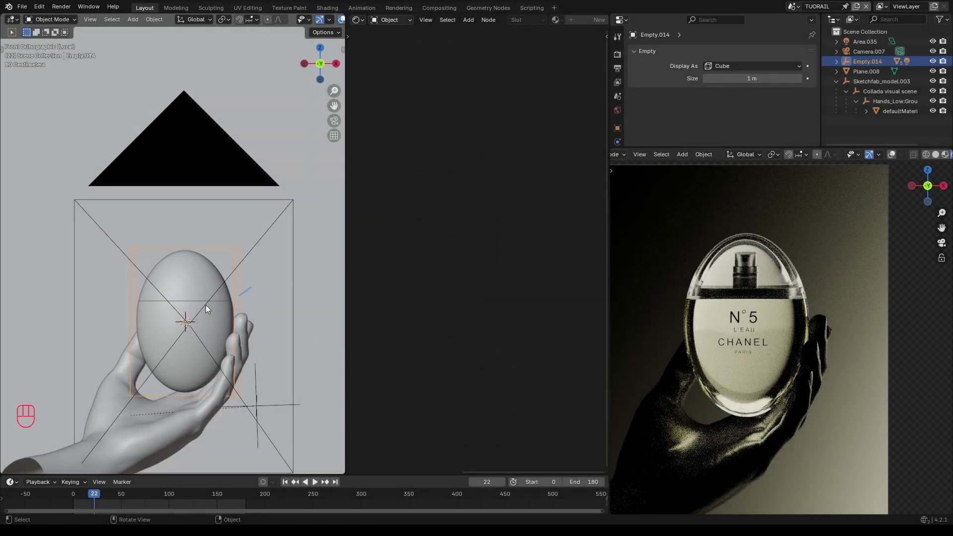
middle_click_drag(266, 283, 164, 328)
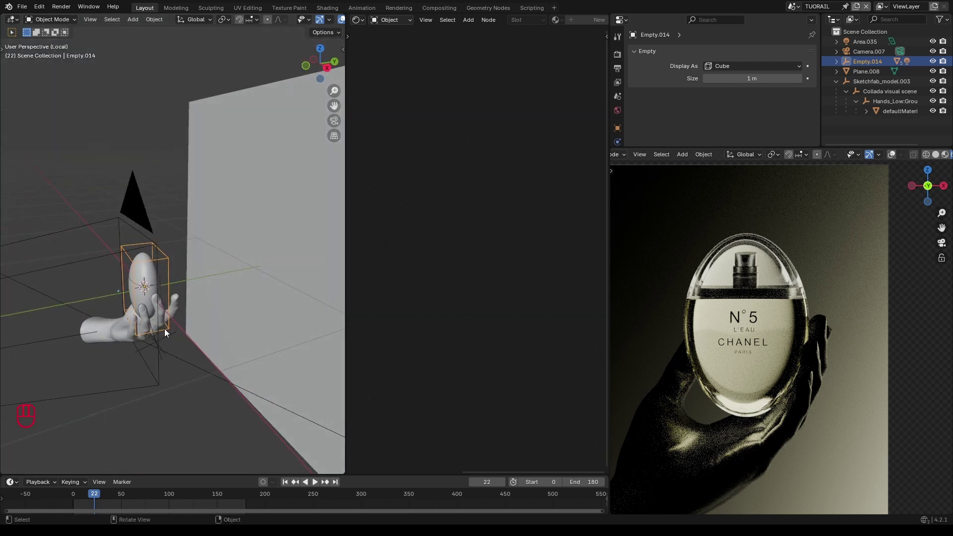
scroll(301, 356, "down", 3)
left_click(320, 357)
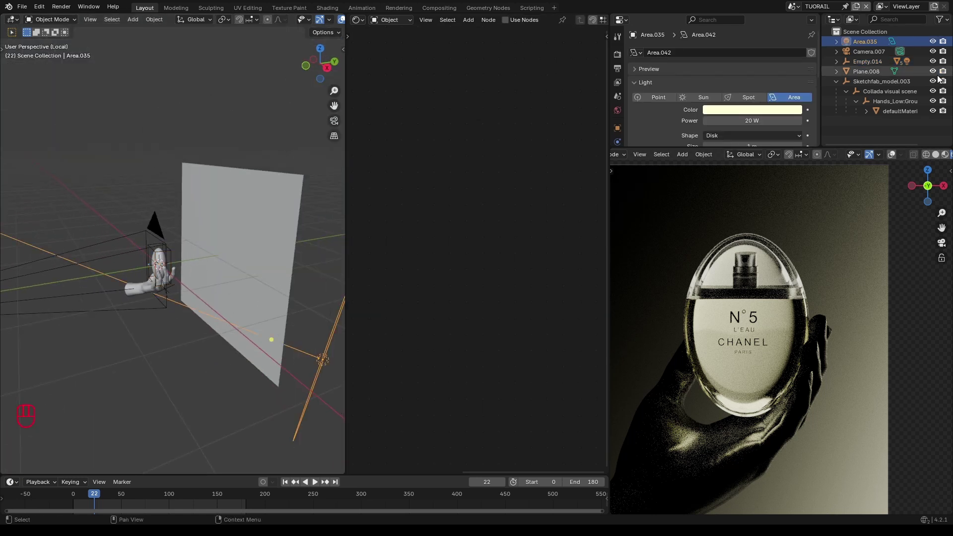
left_click(934, 41)
left_click(933, 41)
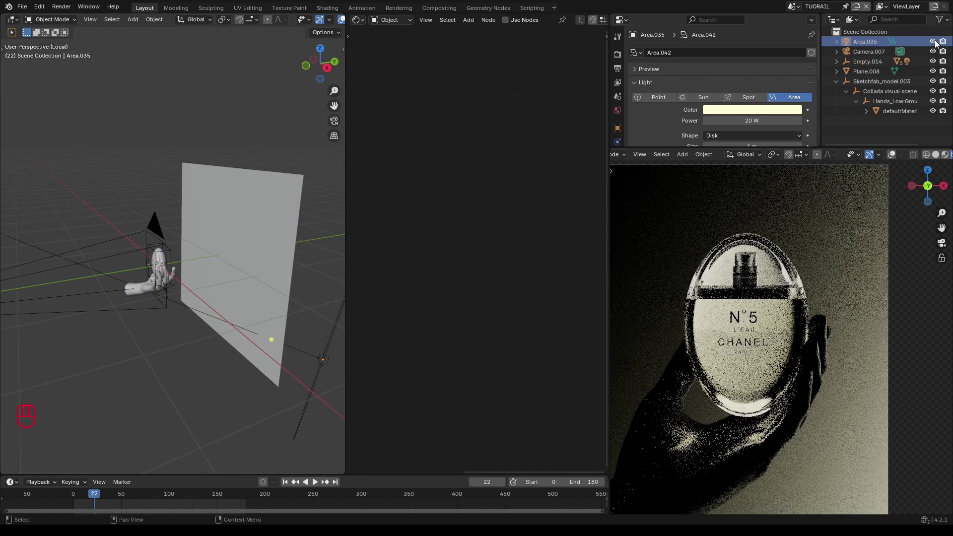
- Show the camera view's overlays and outline the dark hand below the bottle with freehand annotation strokes
scroll(120, 278, "up", 3)
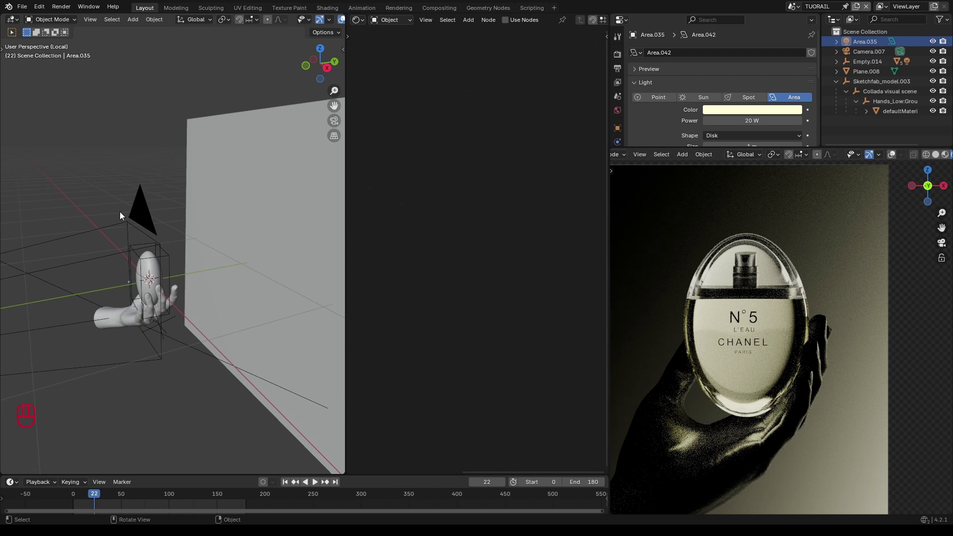
left_click(306, 65)
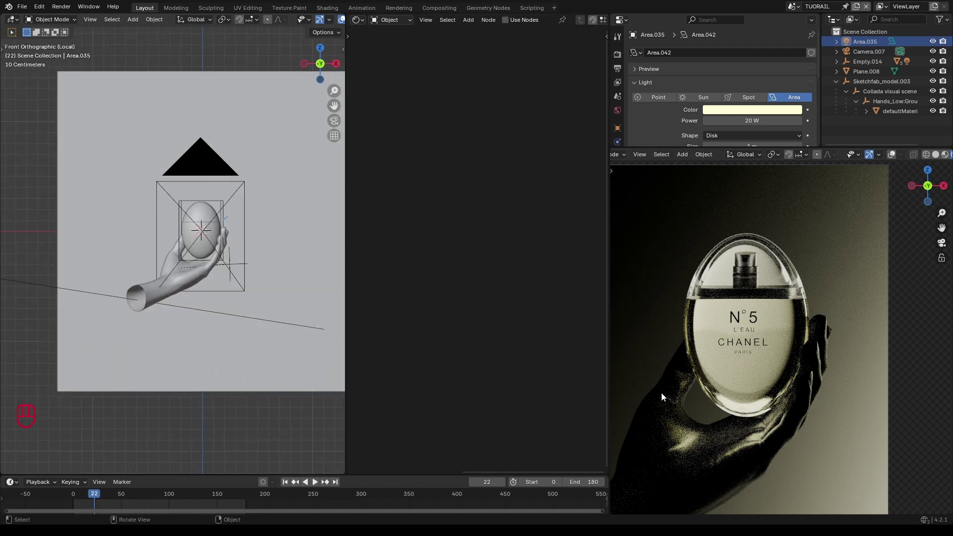
middle_click_drag(698, 390, 745, 346, "shift")
left_click(892, 155)
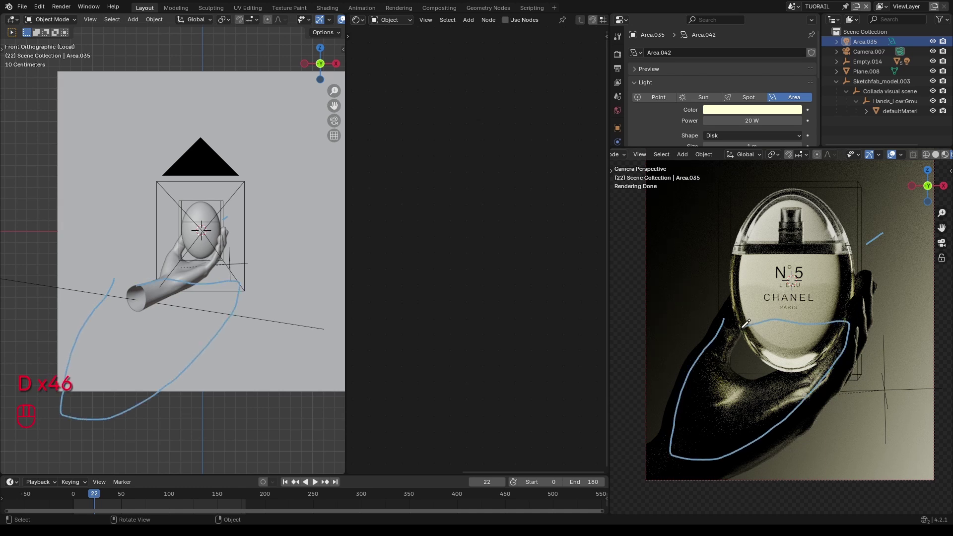
left_click_drag(706, 342, 706, 341)
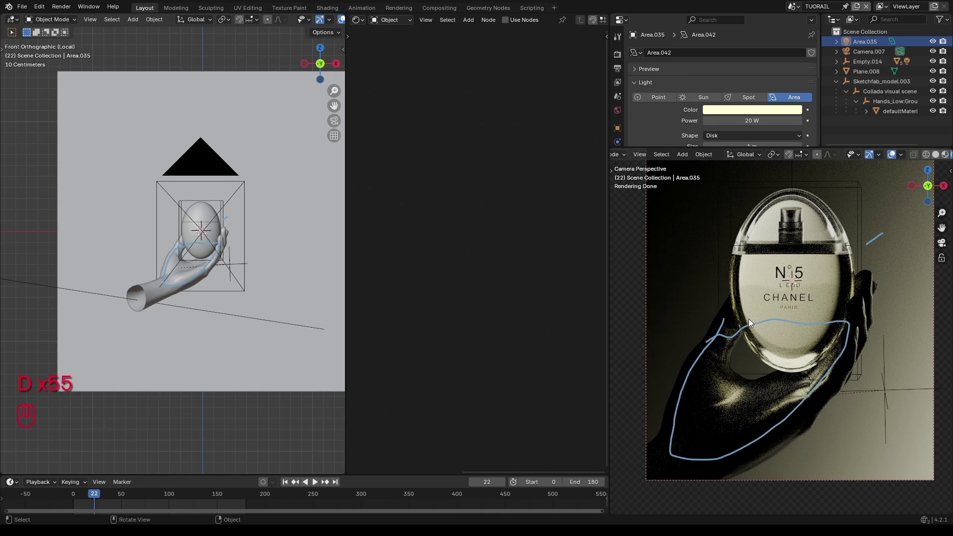
- Erase the annotation strokes around the hand and hide the camera view's overlays
key("d")
right_click_drag(839, 303, 697, 449)
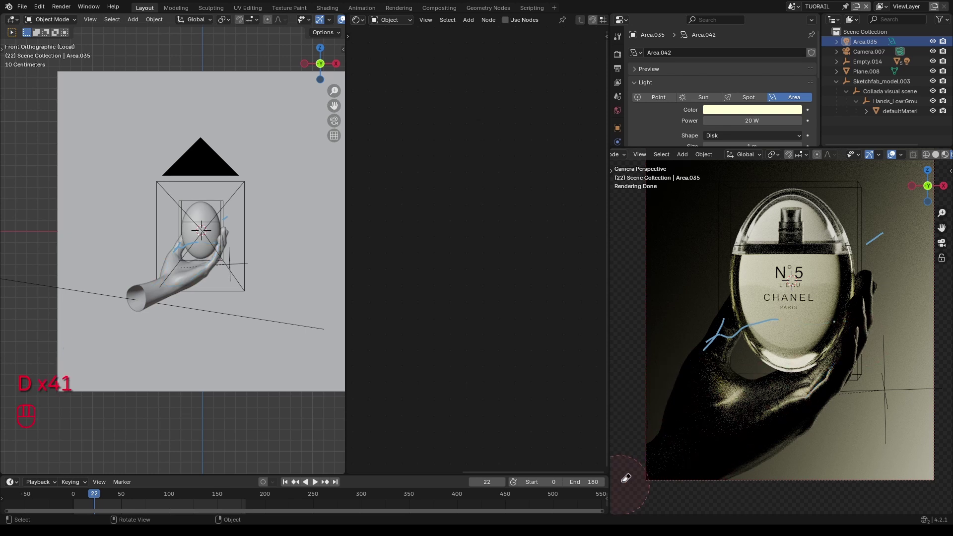
right_click_drag(626, 478, 809, 277)
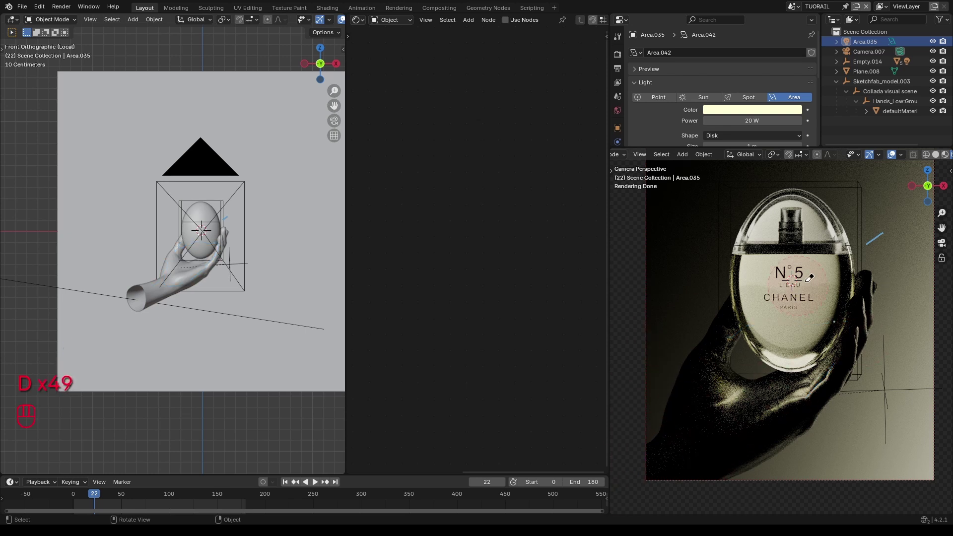
left_click(888, 157)
- Add an area light to the hand scene and raise it along Z to just above the bottle
scroll(233, 294, "up", 2)
key("shift+a")
mouse_move(233, 294)
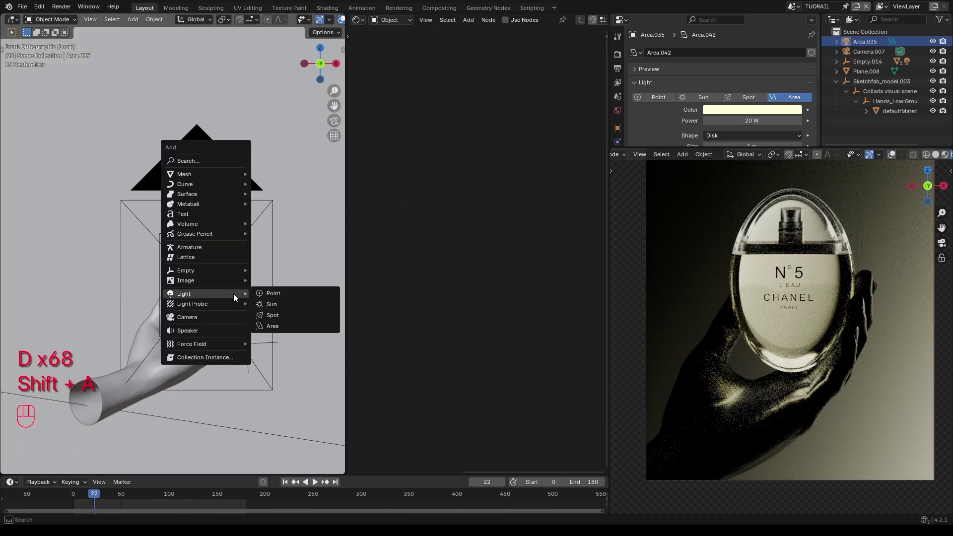
left_click(267, 326)
key("g")
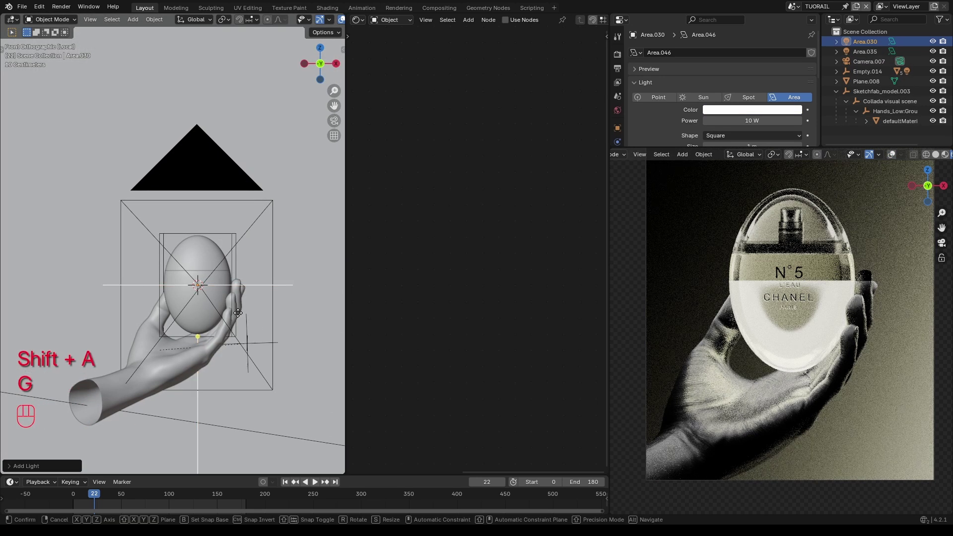
key("z")
left_click(244, 224)
- Mark the bottle's outer rim in the camera view with freehand annotation strokes, and erase them
scroll(243, 224, "down", 3)
middle_click_drag(201, 284, 266, 323)
scroll(714, 273, "up", 3)
middle_click_drag(823, 189, 799, 311, "shift")
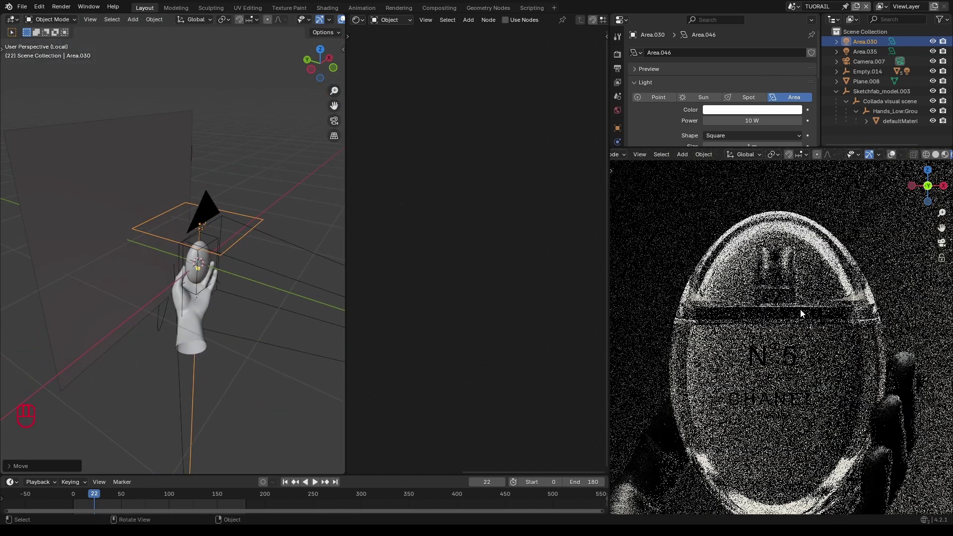
scroll(801, 293, "down", 2)
key("d")
left_click_drag(802, 269, 740, 263)
mouse_move(742, 380)
left_mouse_down()
mouse_move(853, 302)
mouse_move(851, 264)
left_mouse_up()
right_click_drag(777, 328, 726, 328)
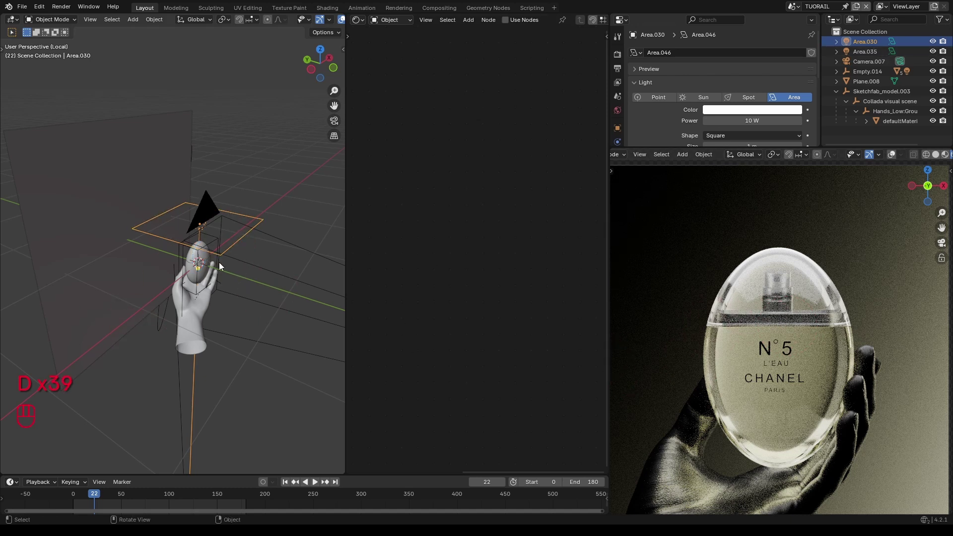
- Create a new light linking collection for the area light Area.030 above the bottle
middle_click_drag(219, 263, 174, 279)
left_click(171, 321)
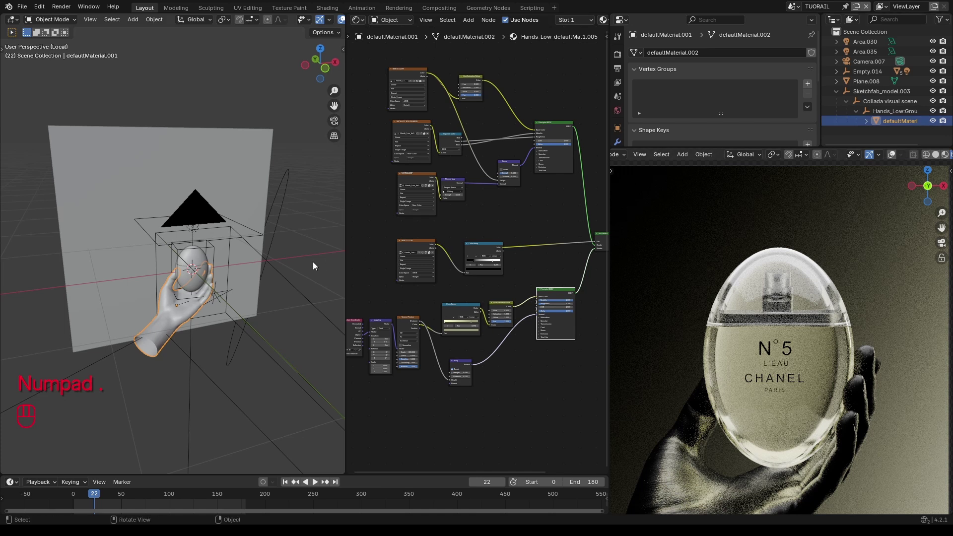
scroll(313, 261, "up", 2)
middle_click_drag(313, 262, 257, 269)
left_click(257, 269)
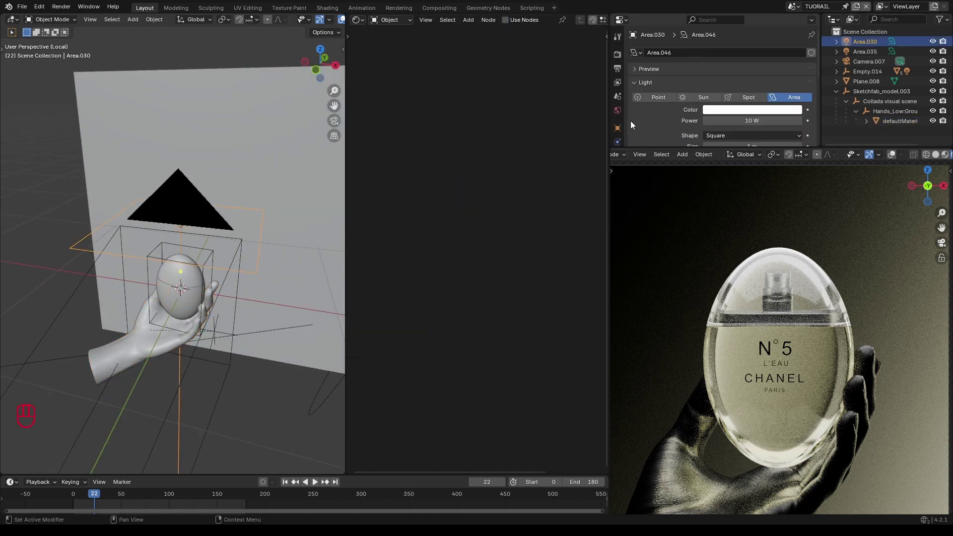
left_click(618, 128)
scroll(762, 92, "down", 8)
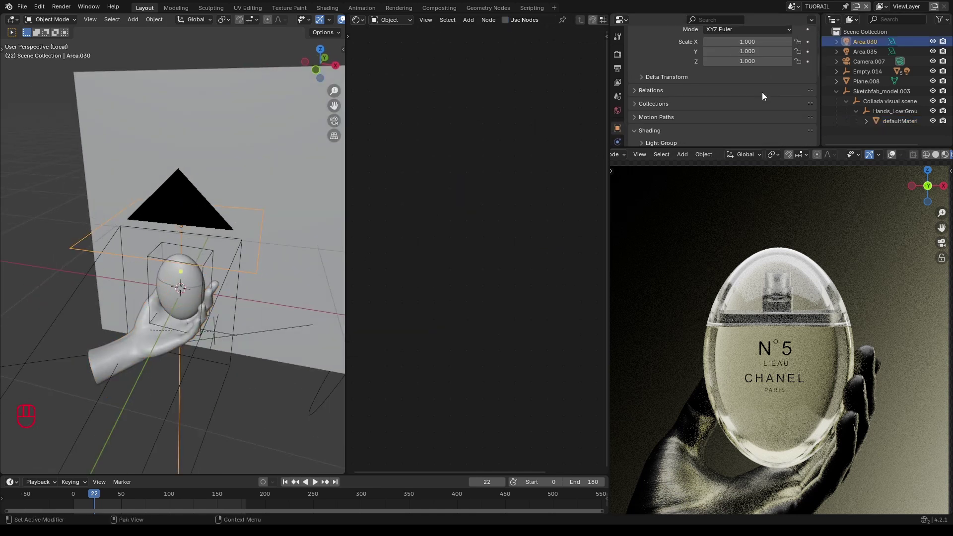
scroll(762, 96, "up", 2)
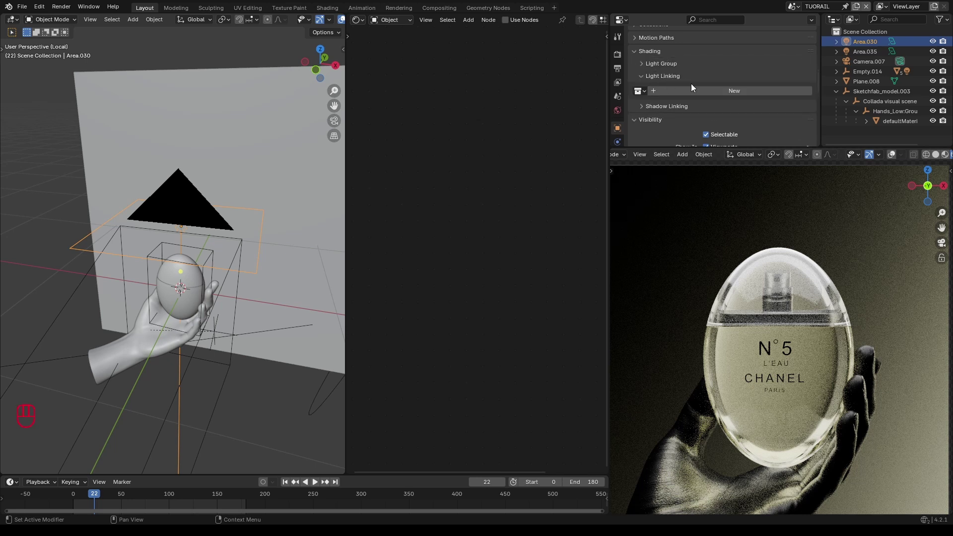
left_click(702, 90)
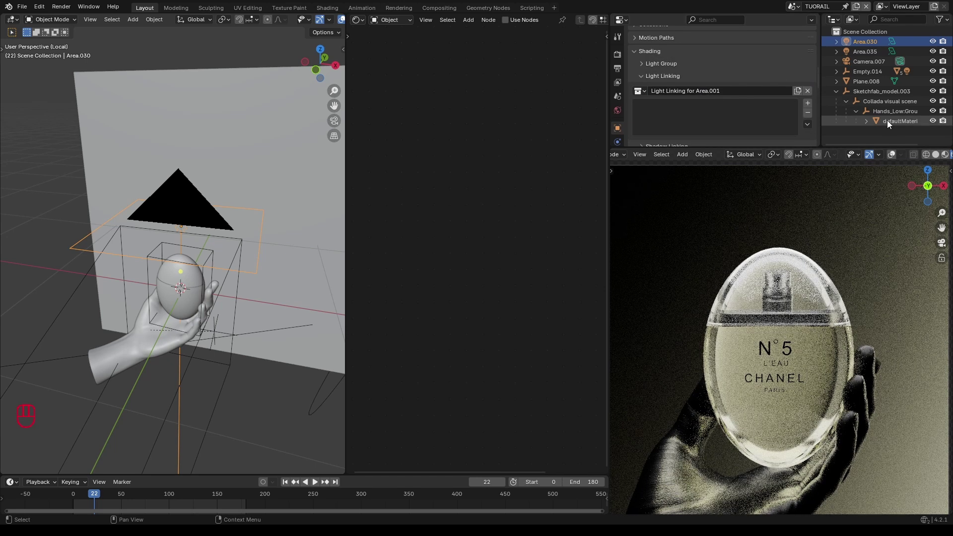
- Add the hand mesh defaultMaterial.001 to Area.030's light linking collection and check the hand in the camera view
left_click_drag(894, 122, 715, 121)
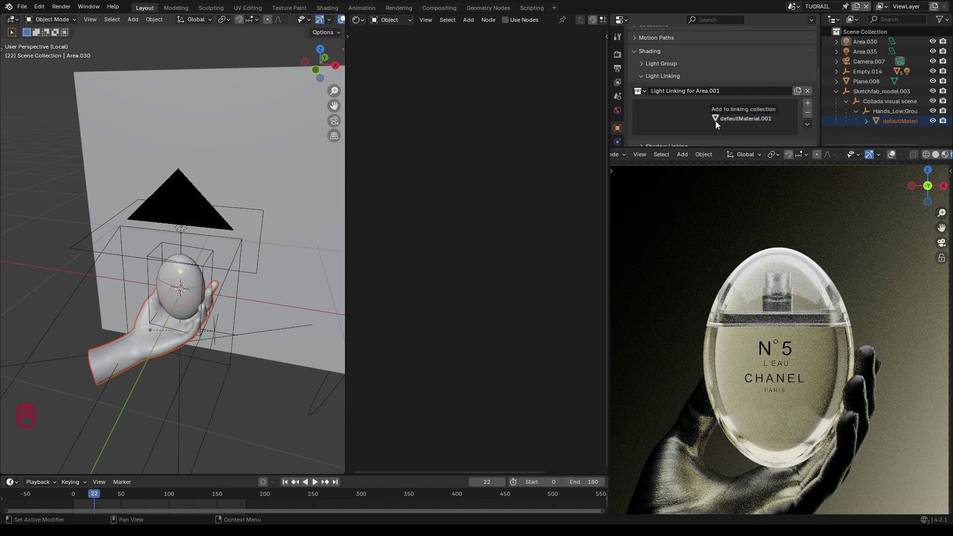
scroll(730, 407, "down", 3)
middle_click_drag(732, 446, 790, 384, "shift")
scroll(794, 353, "up", 2)
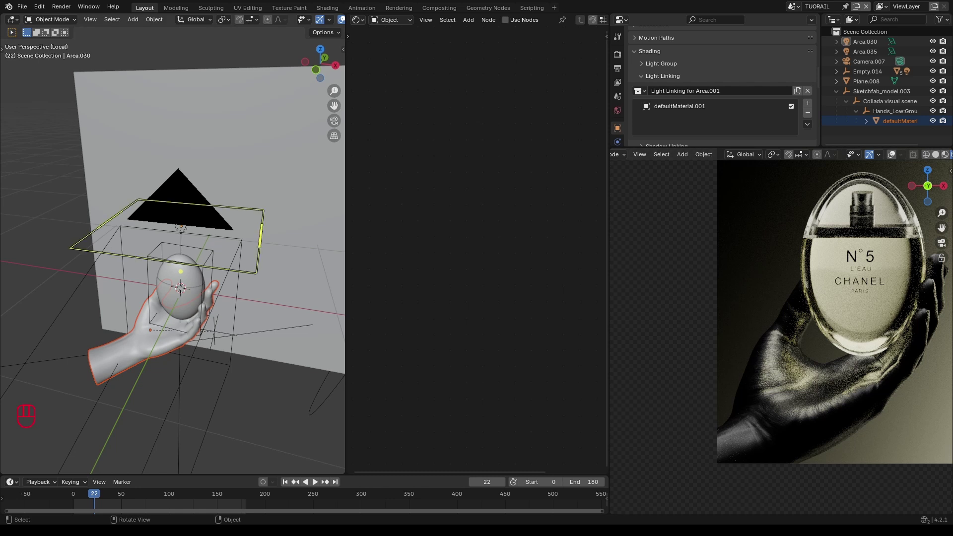
- Scale Area.030 down along global Y to about 0.735
middle_click_drag(255, 233, 323, 282)
scroll(264, 294, "up", 4)
middle_click_drag(310, 214, 263, 345)
key("s")
key("x")
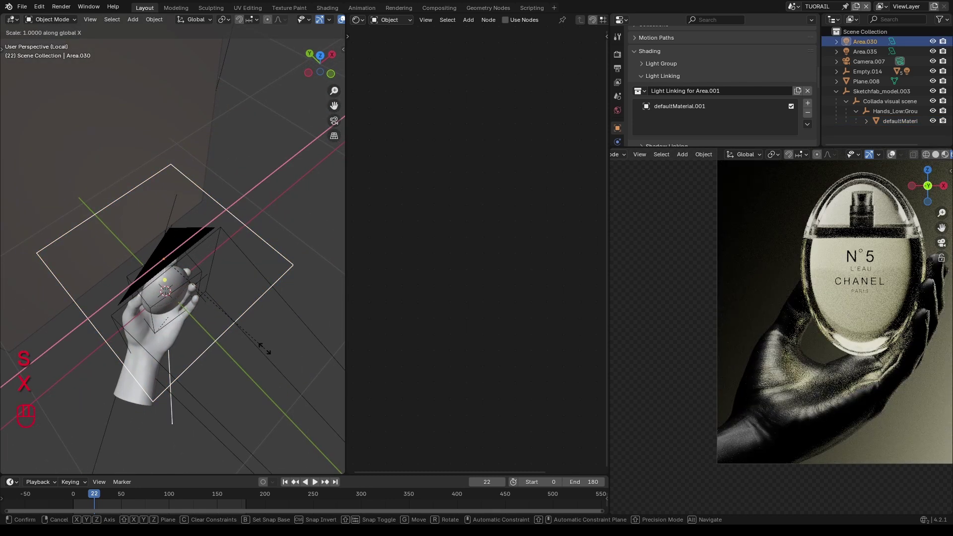
key("y")
left_click(241, 321)
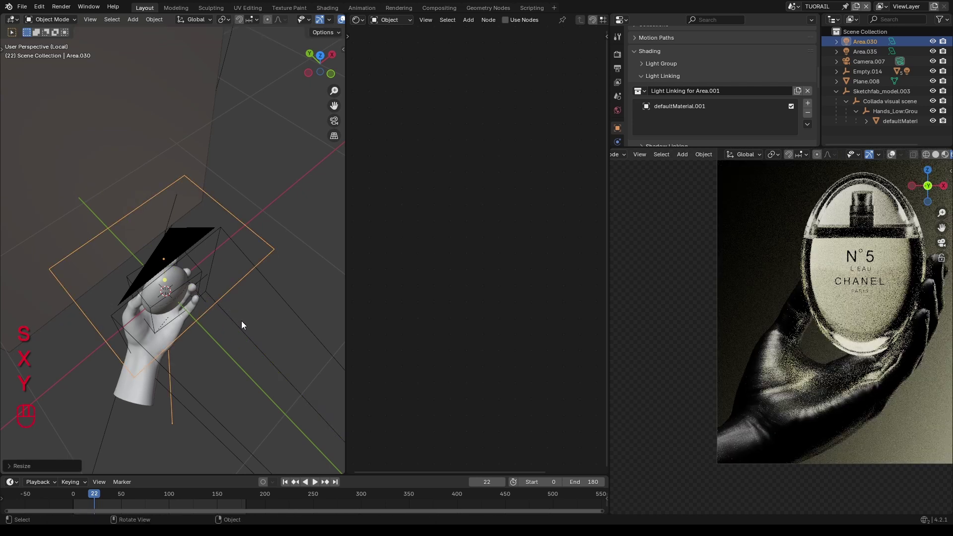
- Move Area.030 back along global Y toward the backdrop, by about 0.2 m
key("g")
key("y")
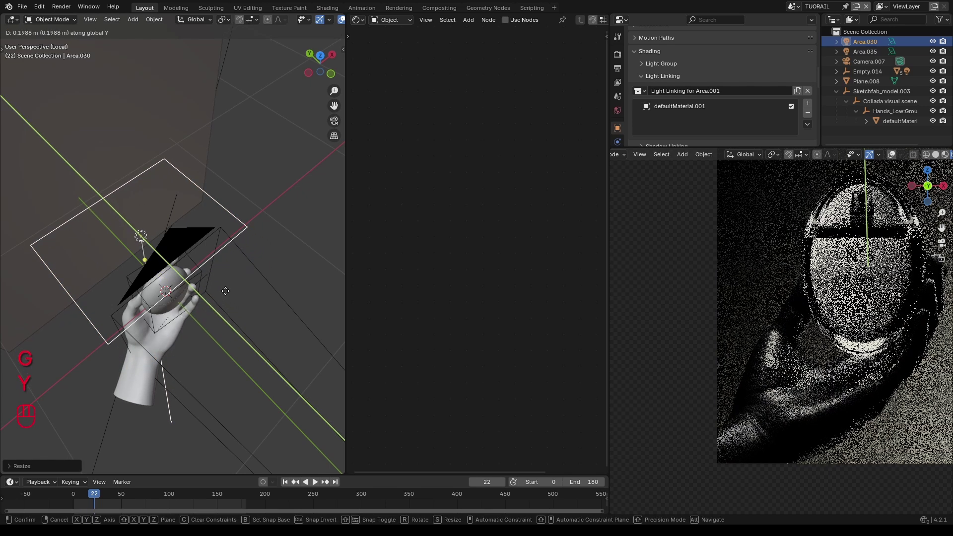
left_click(253, 223)
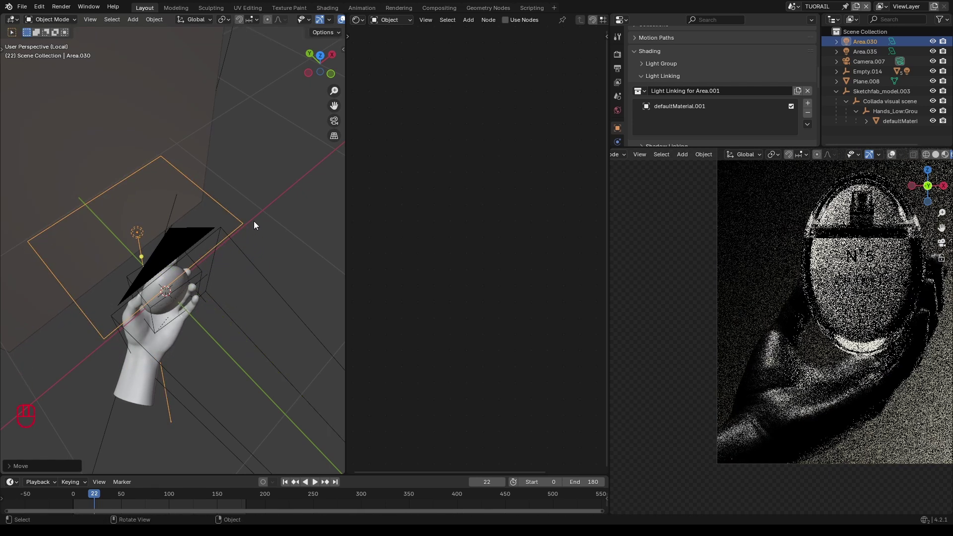
- In the front view, rotate Area.030 around the 3D cursor by about 7.7° so it tilts over the bottle
left_click(329, 75)
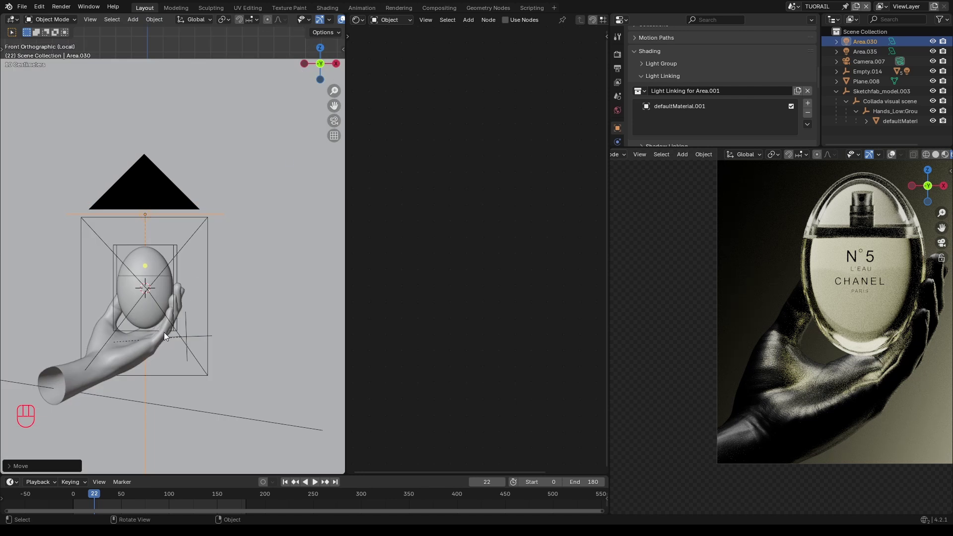
key("r")
right_click(153, 313)
key("period")
key("r")
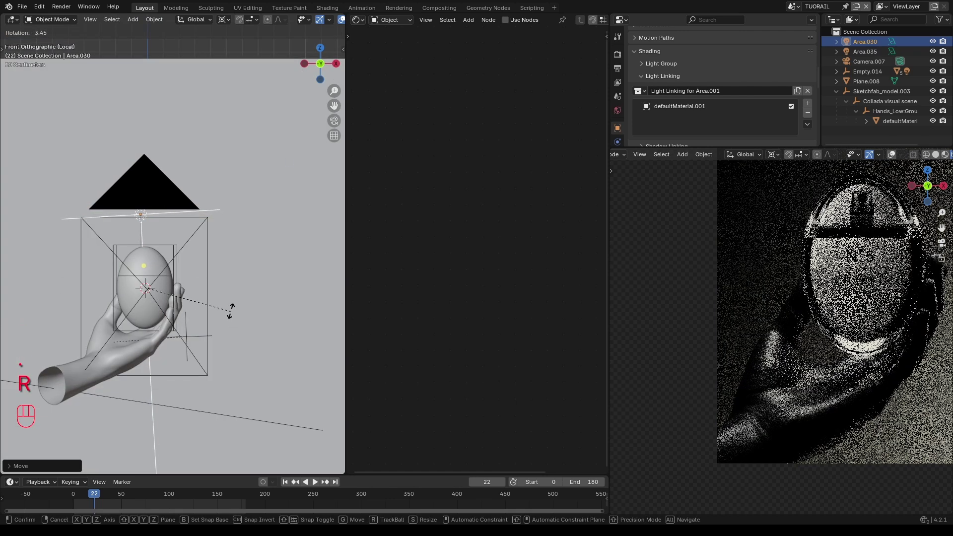
left_click(231, 305)
- Lower Area.030's power to 4.7 W
scroll(690, 96, "up", 8)
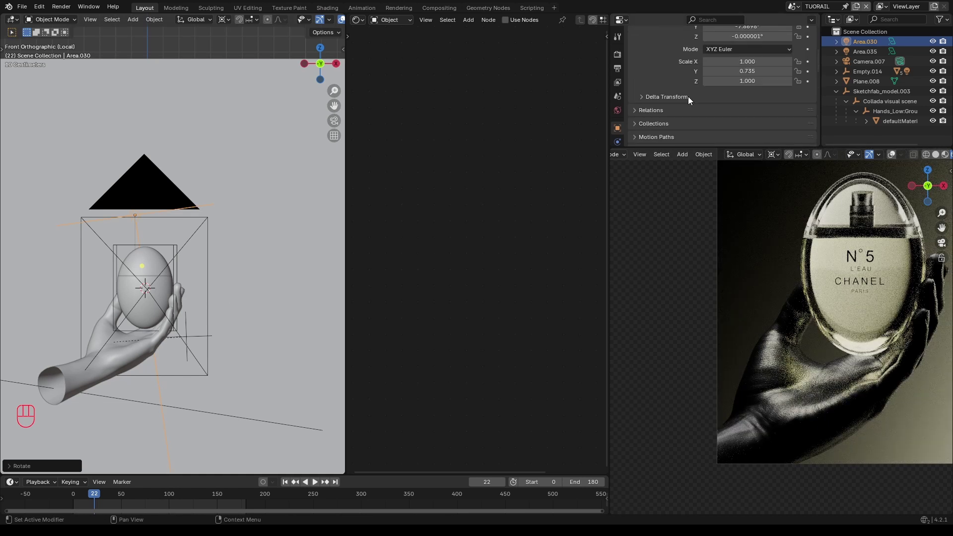
scroll(621, 124, "down", 4)
left_click(619, 118)
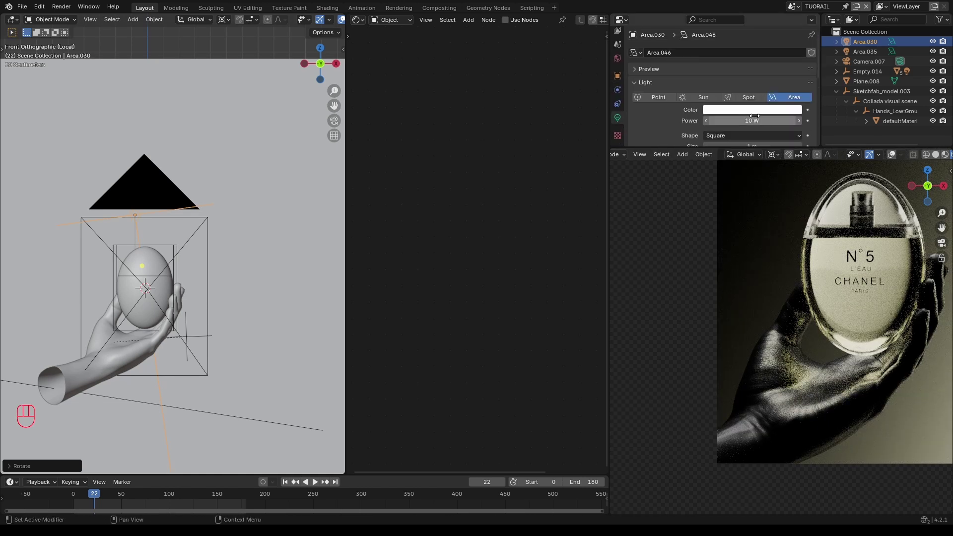
left_click_drag(752, 120, 725, 121)
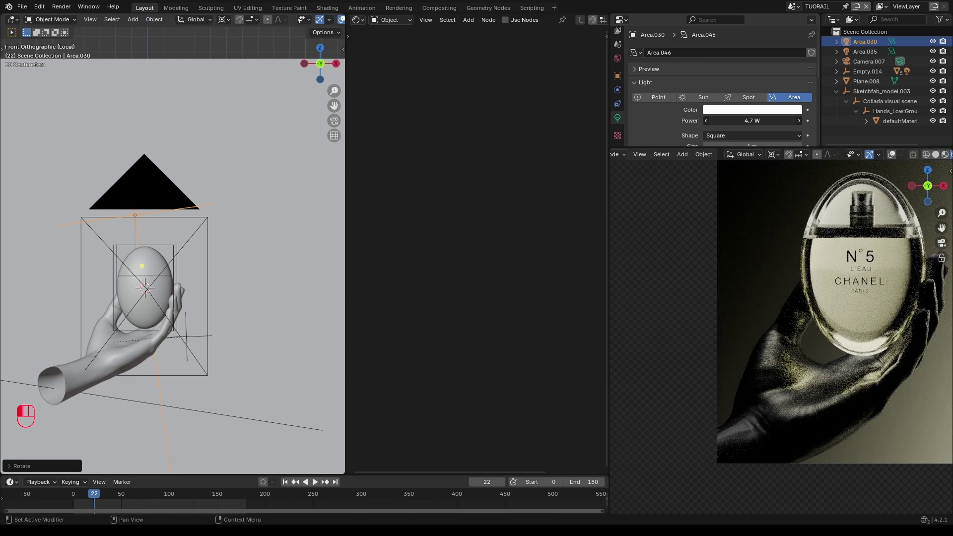
middle_click_drag(260, 252, 314, 137)
key("s")
key("x")
right_click(206, 286)
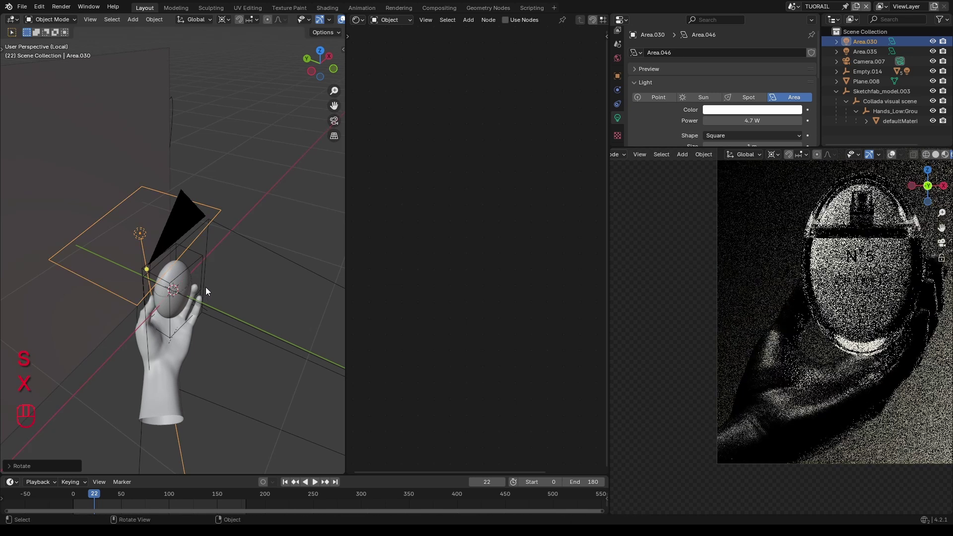
key("comma")
key("Escape")
- Stop using the 3D cursor as the pivot and shrink Area.030 slightly along global Y
key("s")
key("x")
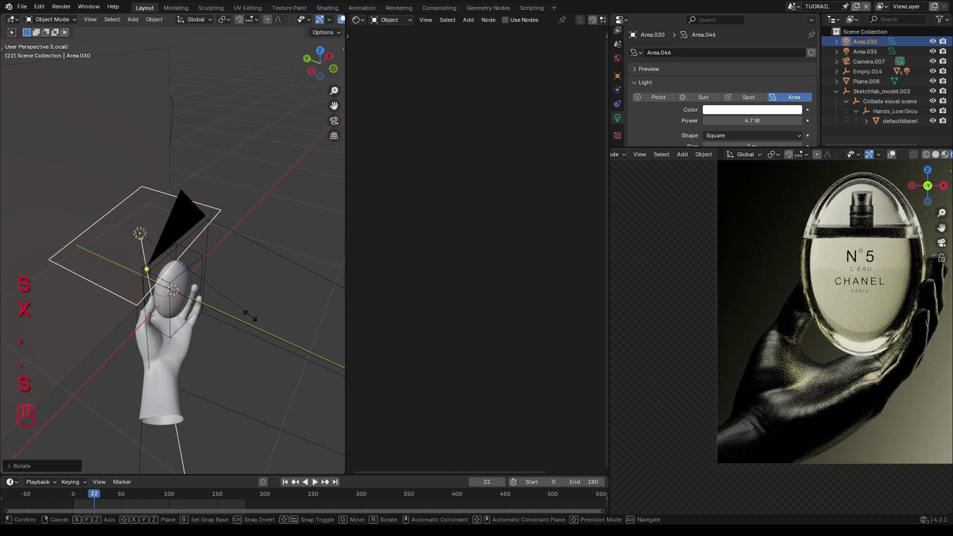
key("y")
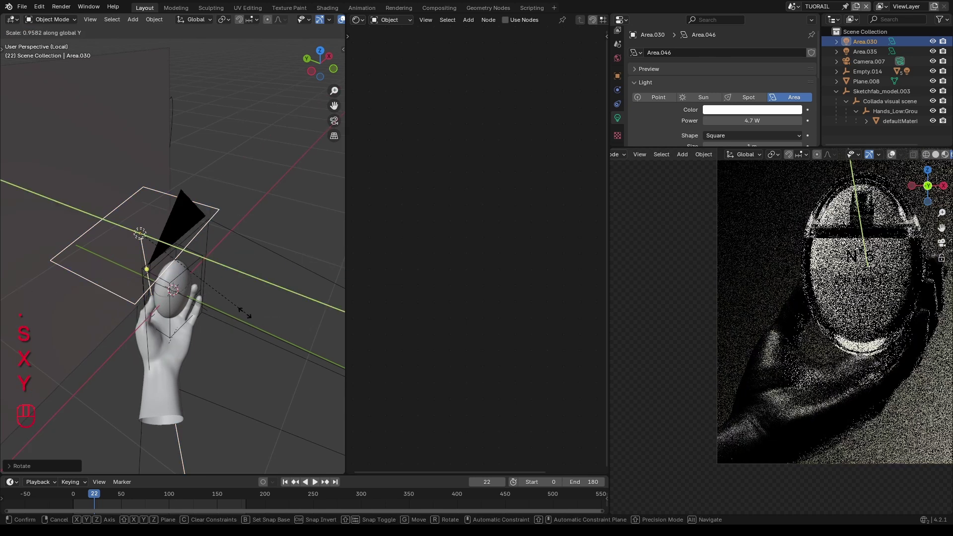
left_click(239, 305)
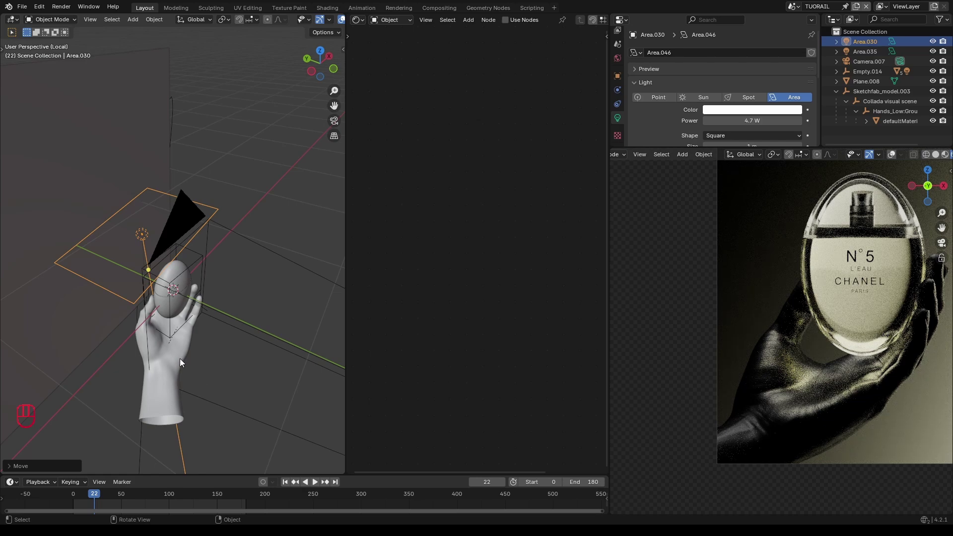
- In the hand material's black-to-white Color Ramp, move the black stop to 0.191 and the white stop to 0.709
left_click(180, 362)
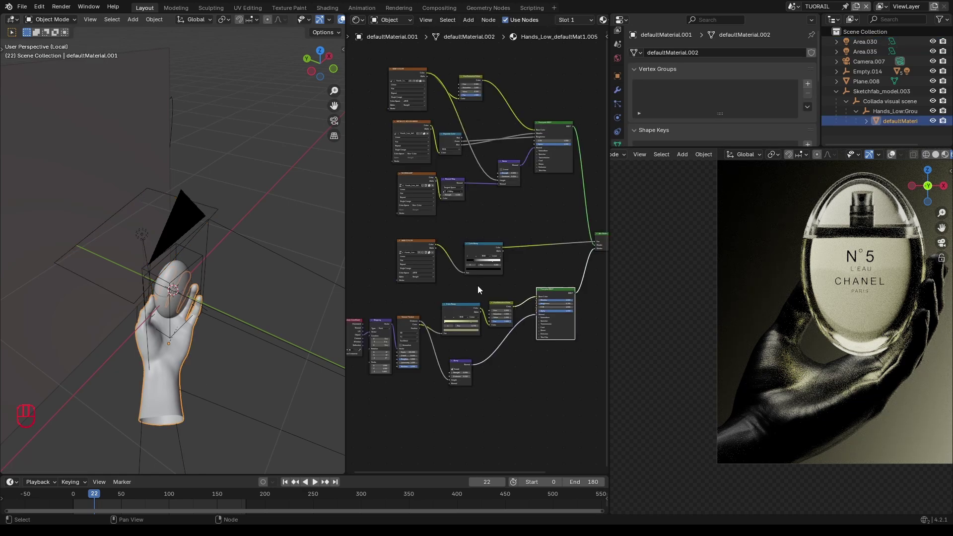
scroll(484, 286, "up", 5)
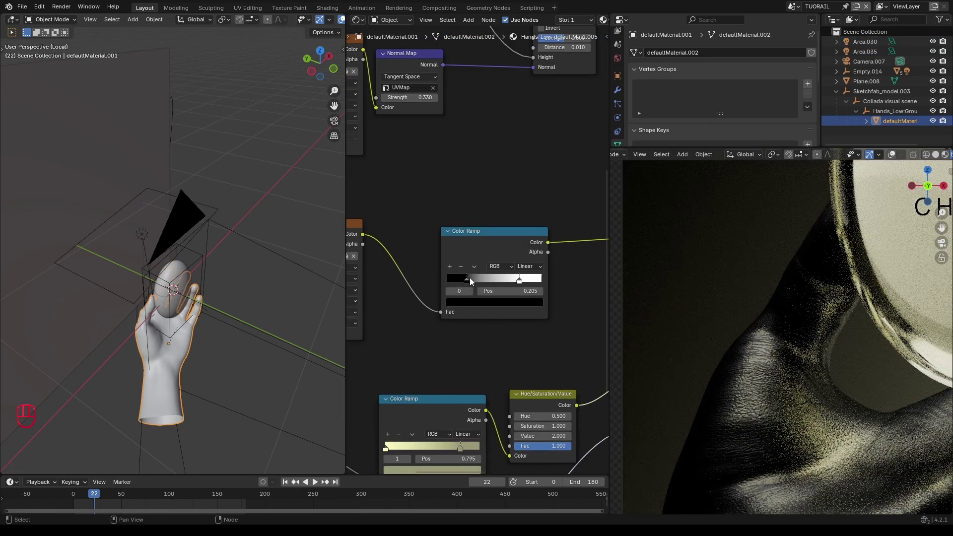
mouse_move(470, 278)
left_mouse_down()
mouse_move(484, 278)
mouse_move(468, 281)
left_mouse_up()
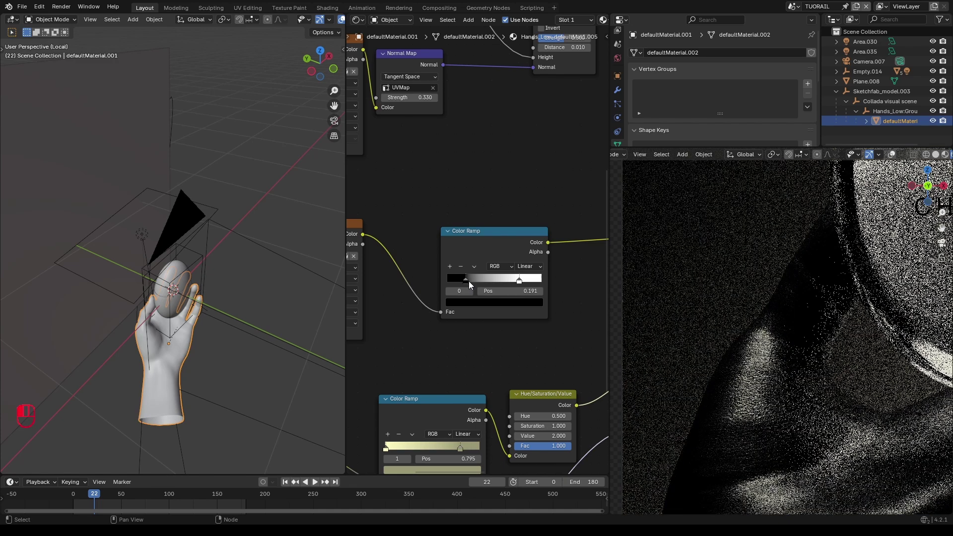
scroll(786, 393, "down", 5)
middle_click_drag(800, 391, 804, 385, "shift")
scroll(804, 386, "up", 5)
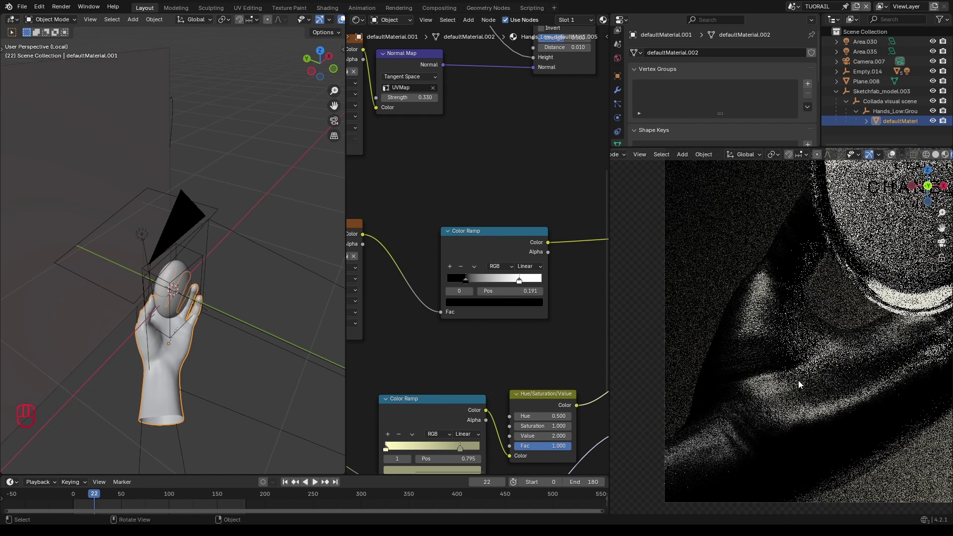
left_click_drag(518, 281, 514, 282)
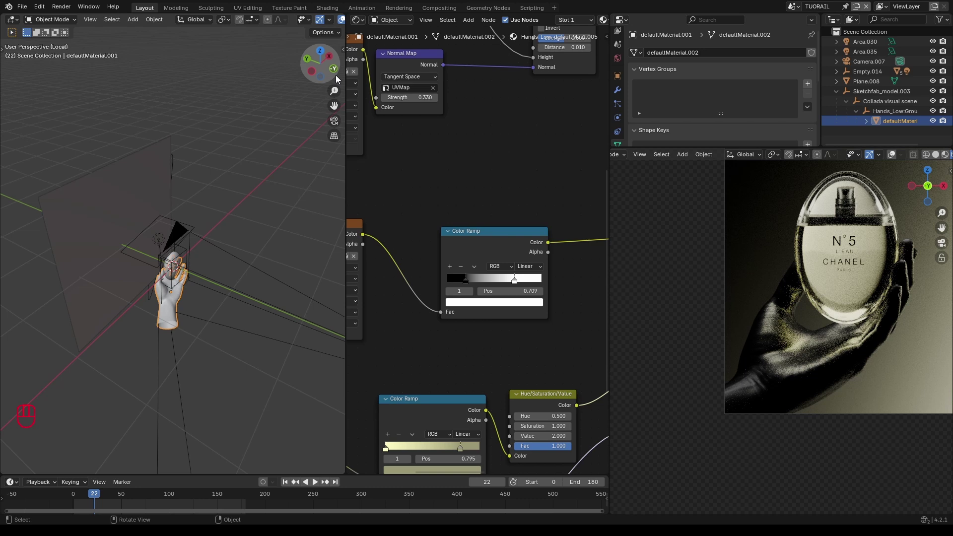
- Show the camera view's overlays to mark the hand's dark outer edge with annotations, and hide the overlays again
left_click(334, 70)
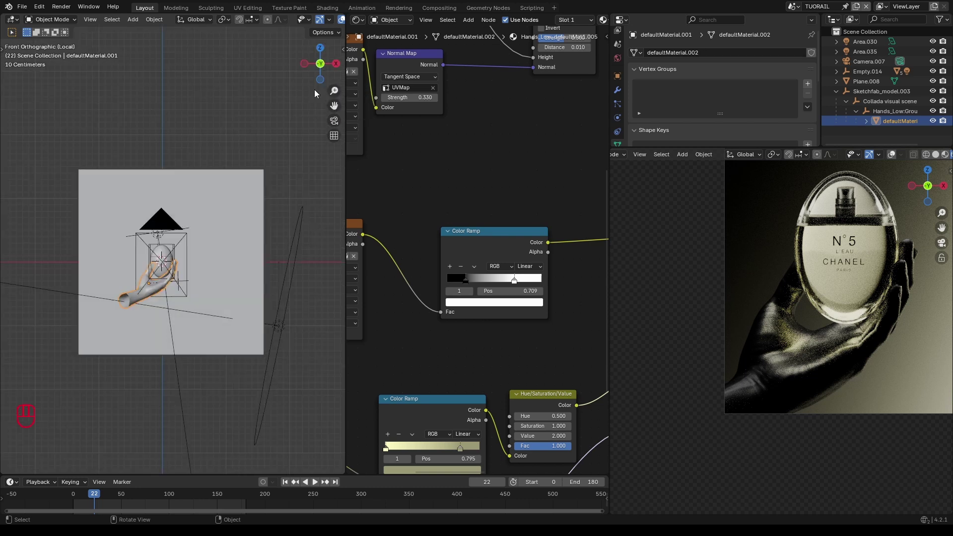
middle_click_drag(143, 289, 180, 284, "shift")
scroll(789, 365, "up", 5)
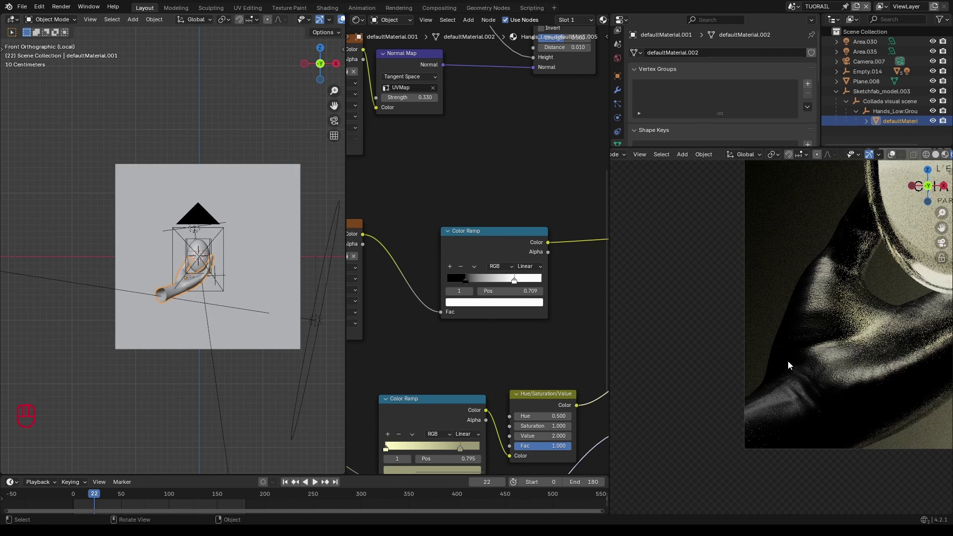
left_click(891, 154)
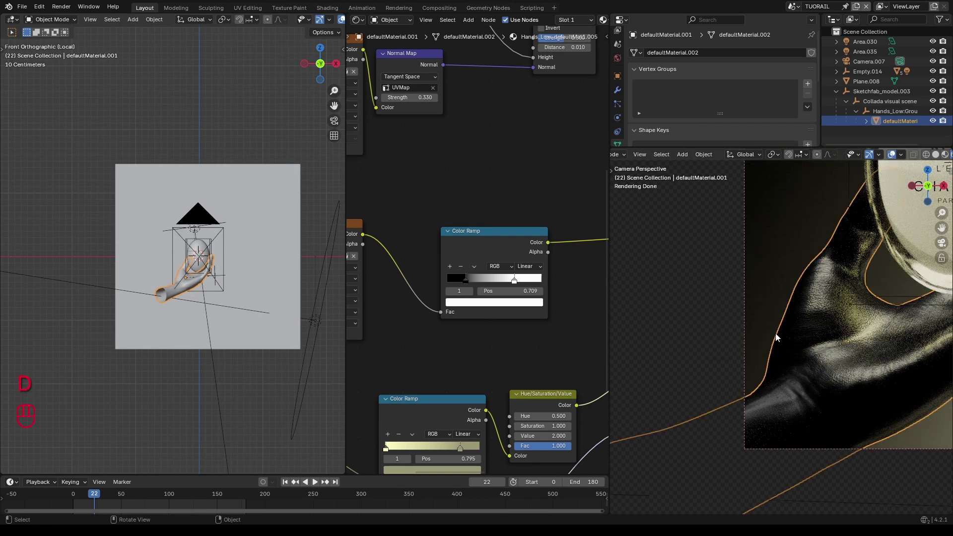
left_click(891, 155)
- Duplicate Area.030, place the copy beside the hand above the wrist, and rotate it to aim at the hand
scroll(201, 195, "up", 6)
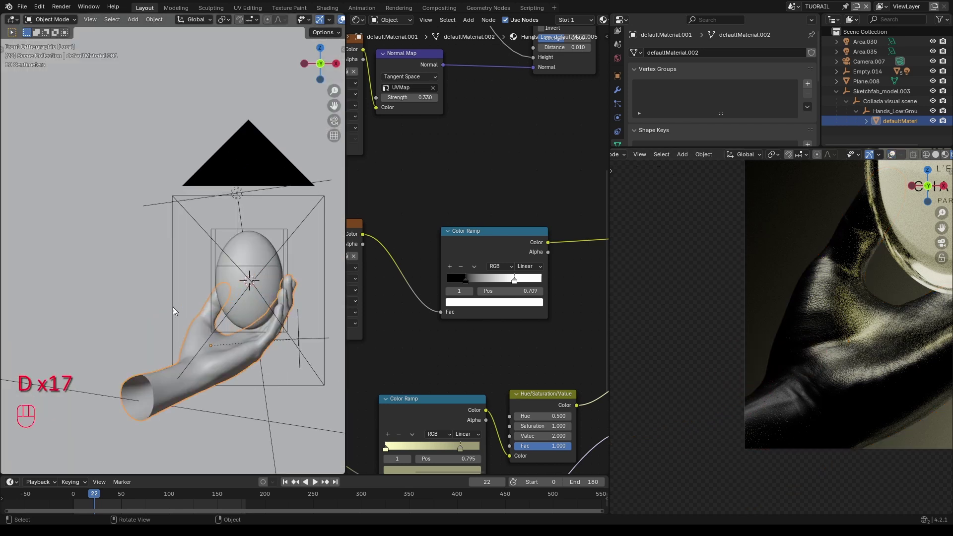
left_click(238, 194)
key("shift+d")
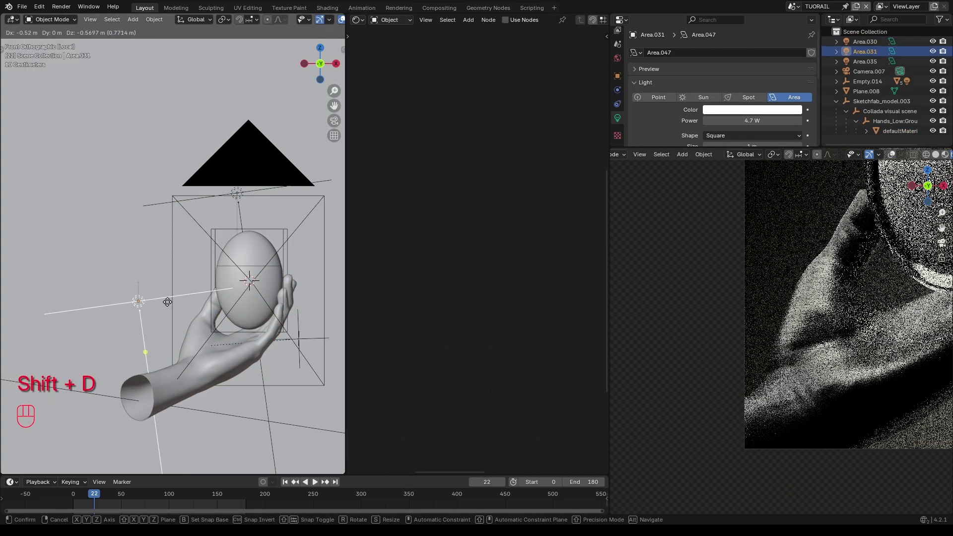
left_click(159, 306)
key("r")
left_click(174, 326)
scroll(174, 326, "down", 1)
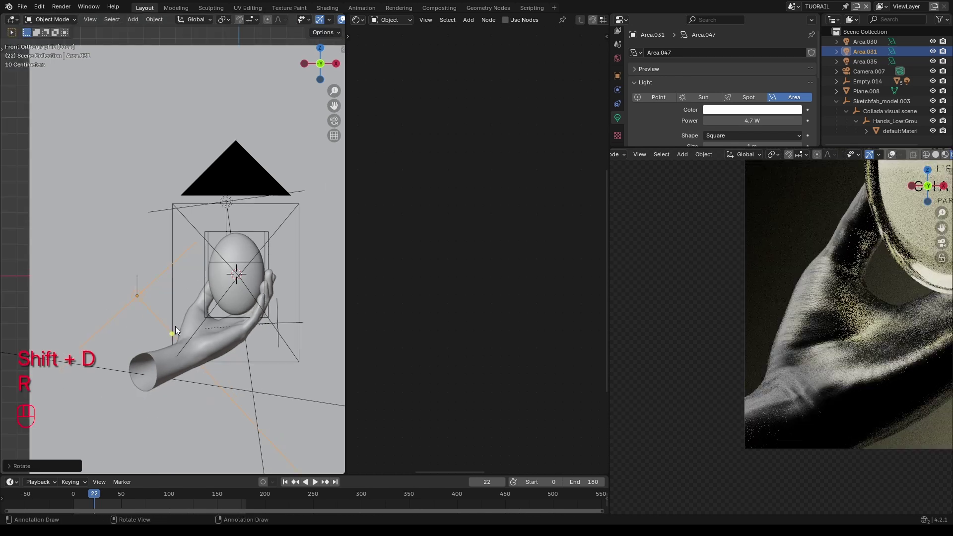
- Rotate Area.031 in the top view so it is angled relative to the forearm
middle_click_drag(175, 326, 228, 223)
left_click(317, 49)
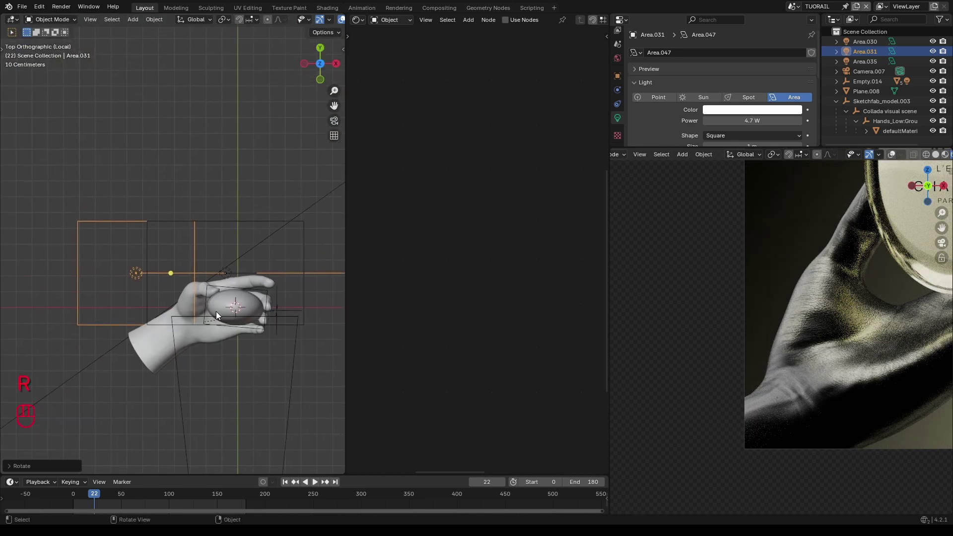
key("r")
left_click(242, 334)
- Scale Area.031 down to roughly 60 percent and narrow it along its local Y axis into a strip
key("s")
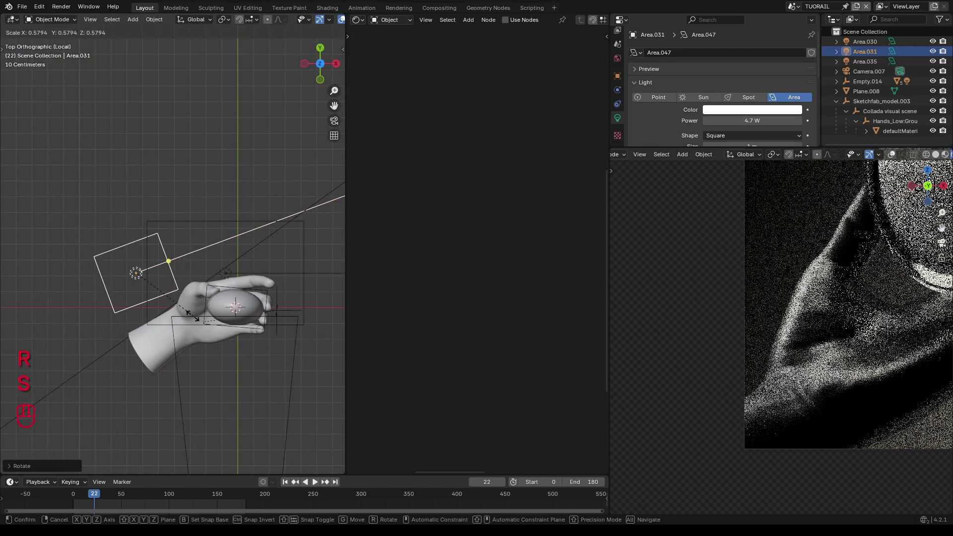
key("s")
key("x")
key("x")
key("y")
key("y")
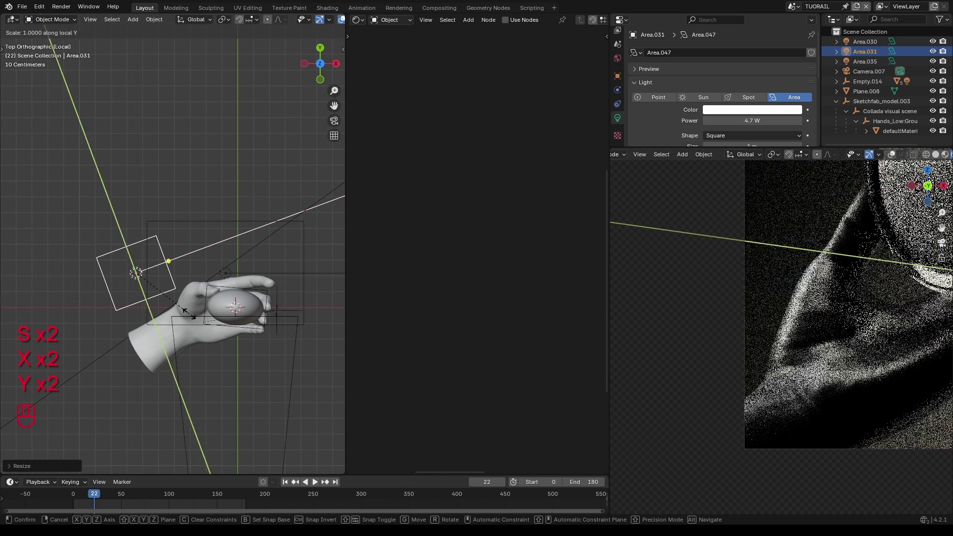
left_click(167, 296)
- Move Area.031 about 0.24 m in the top view toward the wrist, and slide it along its local Z axis toward the hand
key("g")
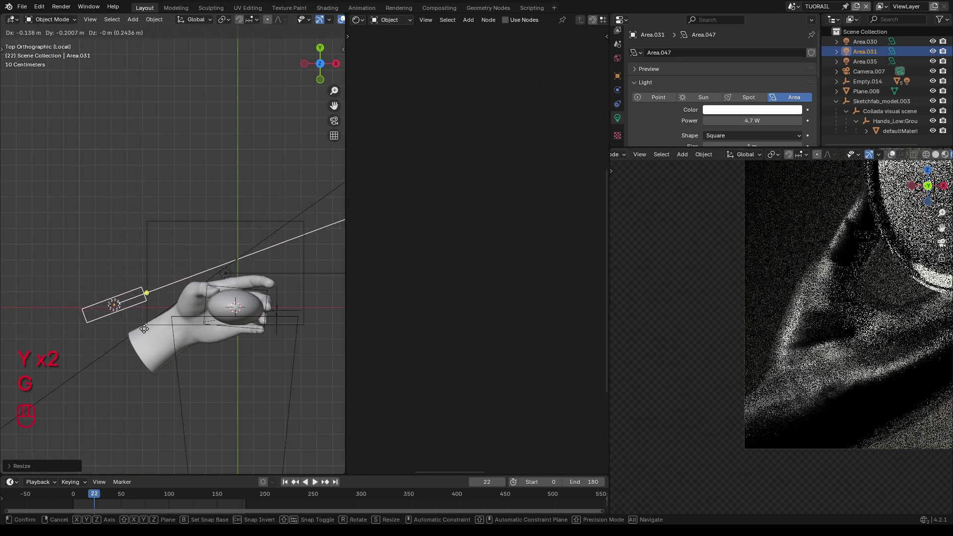
left_click(144, 329)
middle_click_drag(141, 331, 333, 89)
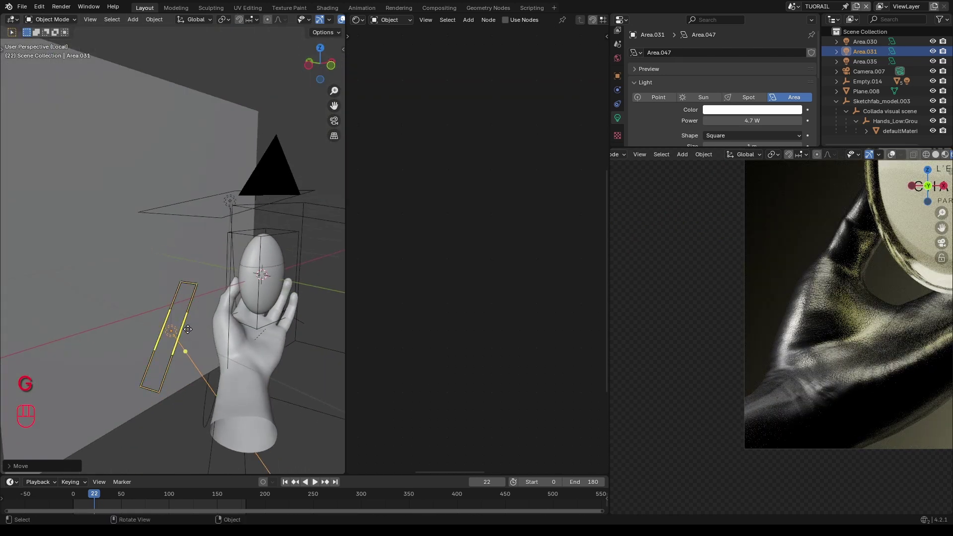
middle_click_drag(188, 329, 163, 337)
key("g")
key("z")
key("z")
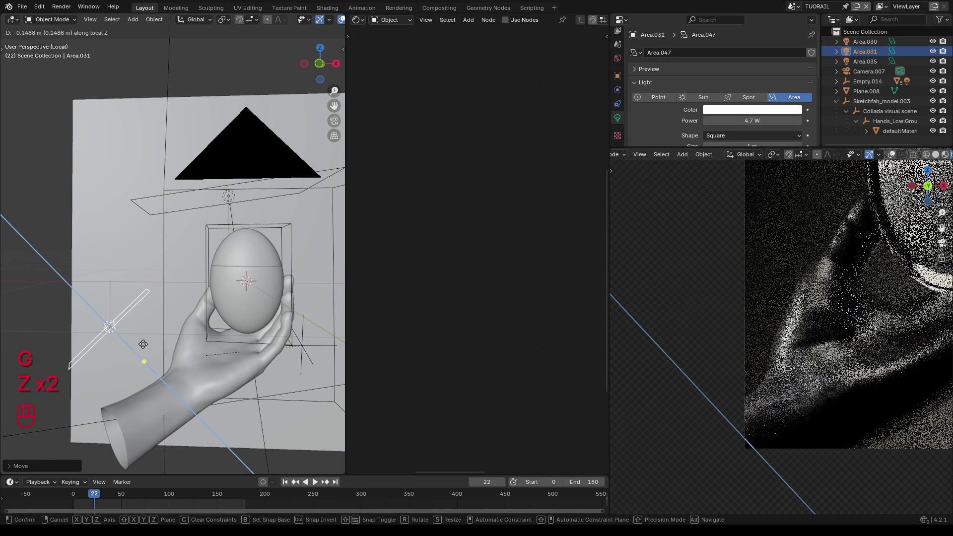
left_click(158, 360)
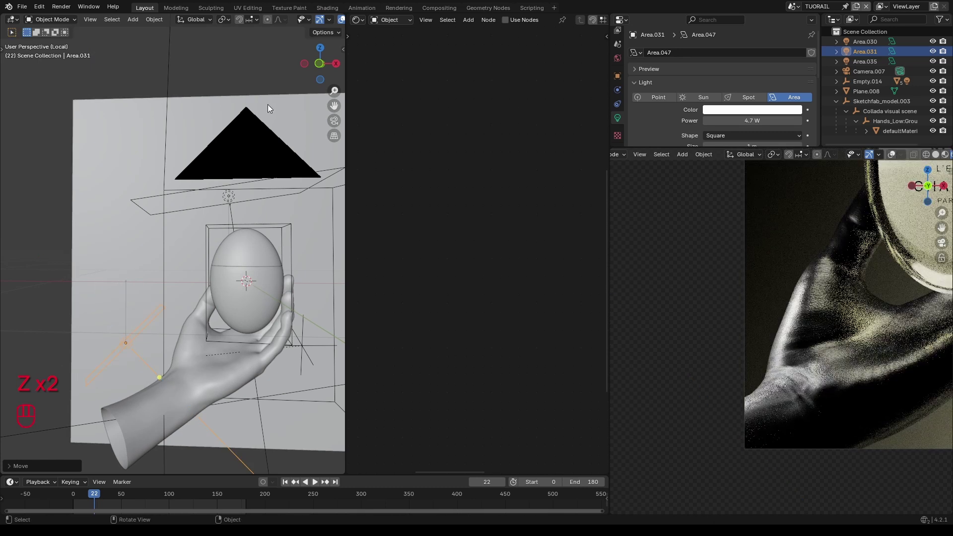
- Select Area.031 in the top view and move it along its local Y axis toward the backdrop
left_click(319, 47)
left_click(112, 299)
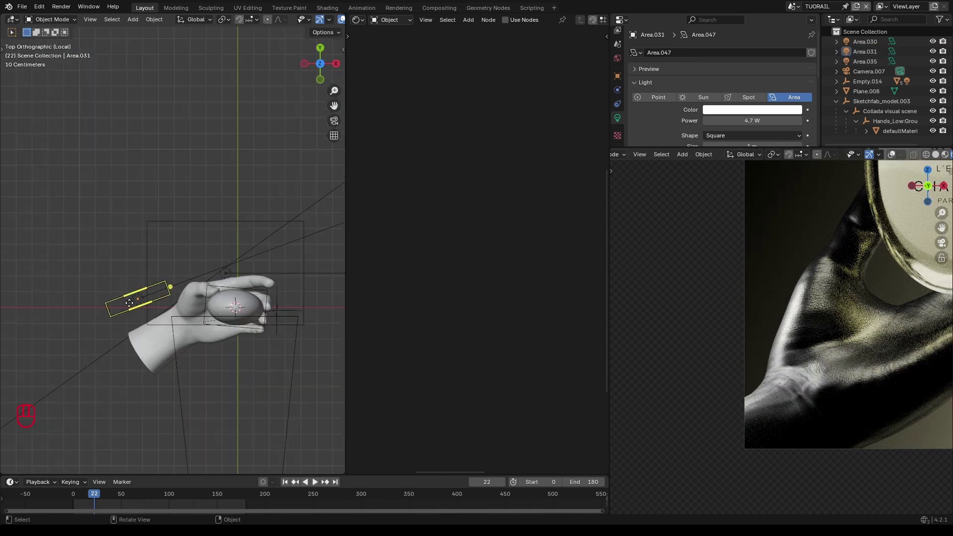
key("g")
key("y")
key("y")
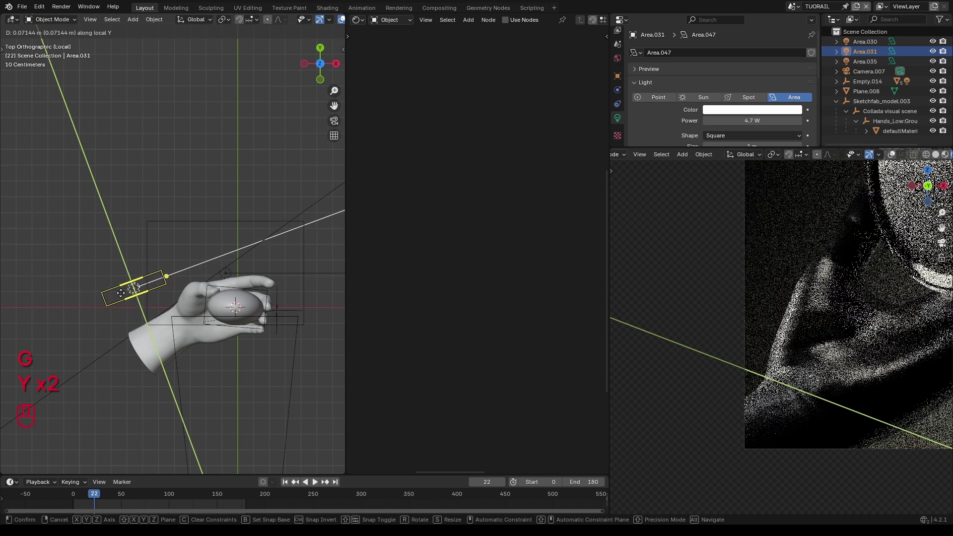
left_click(140, 280)
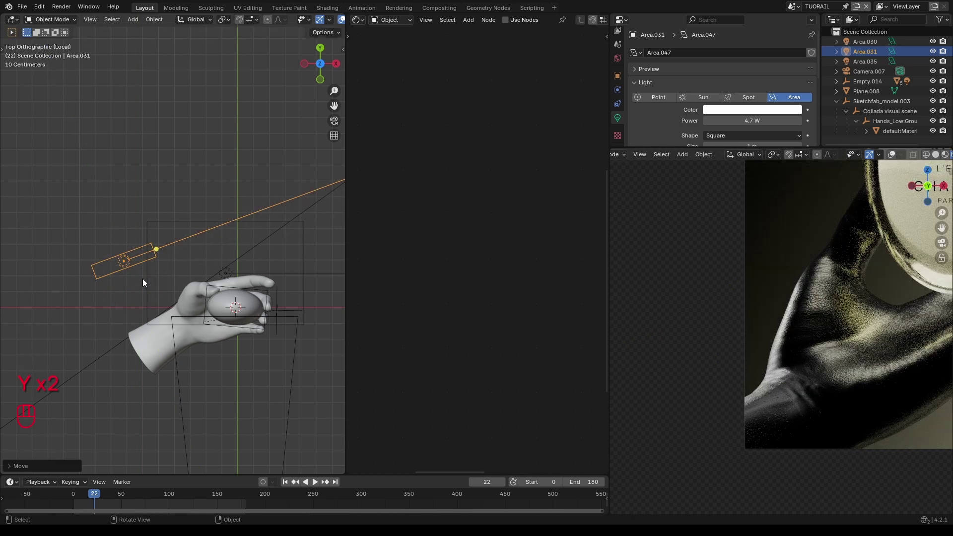
- From the camera view, slide Area.031 down along its local X axis toward the end of the wrist
key("KP_0")
key("g")
key("y")
key("y")
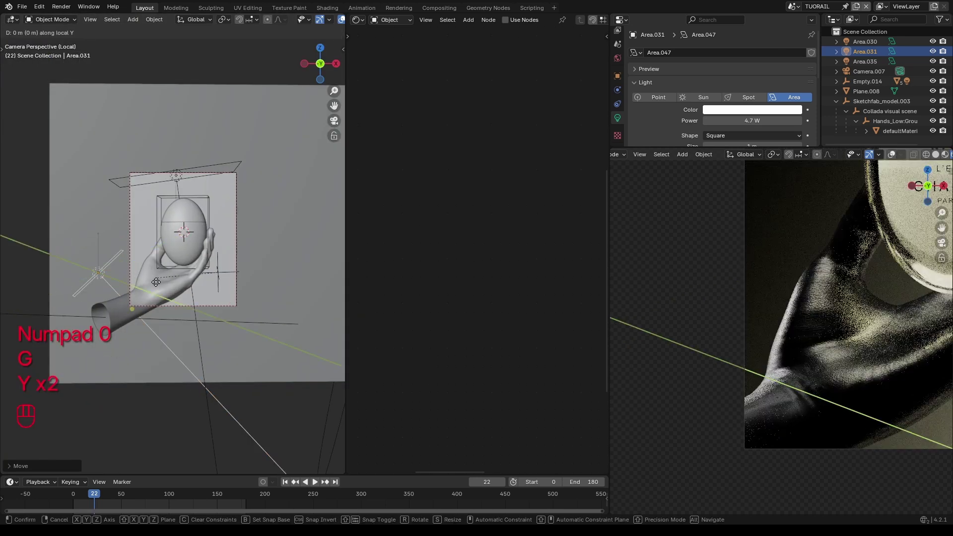
key("x")
key("x")
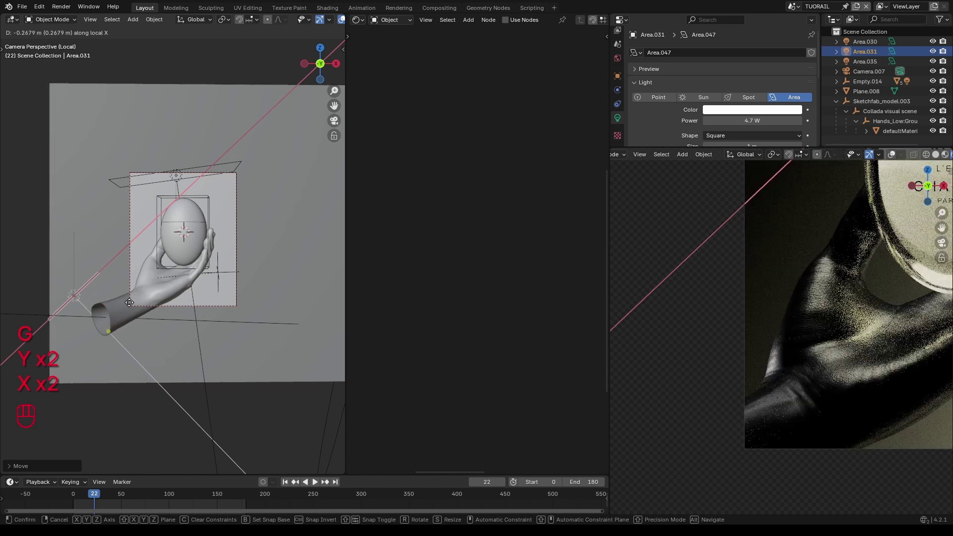
left_click(136, 300)
- Rotate Area.031 about 14° around the global Z axis
key("r")
key("z")
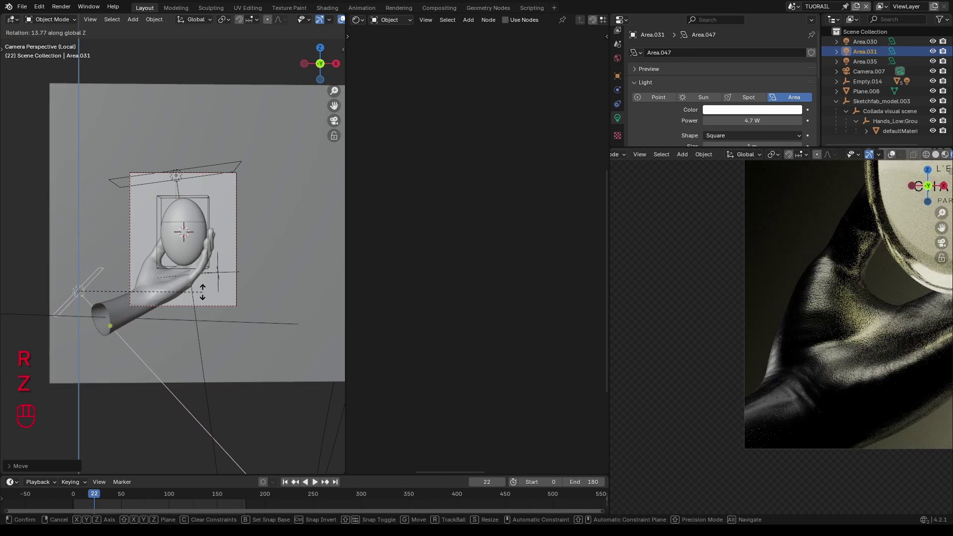
left_click(202, 292)
- Widen Area.031 along its local Y axis into a broad panel
middle_click_drag(202, 292, 194, 330)
key("s")
key("x")
key("x")
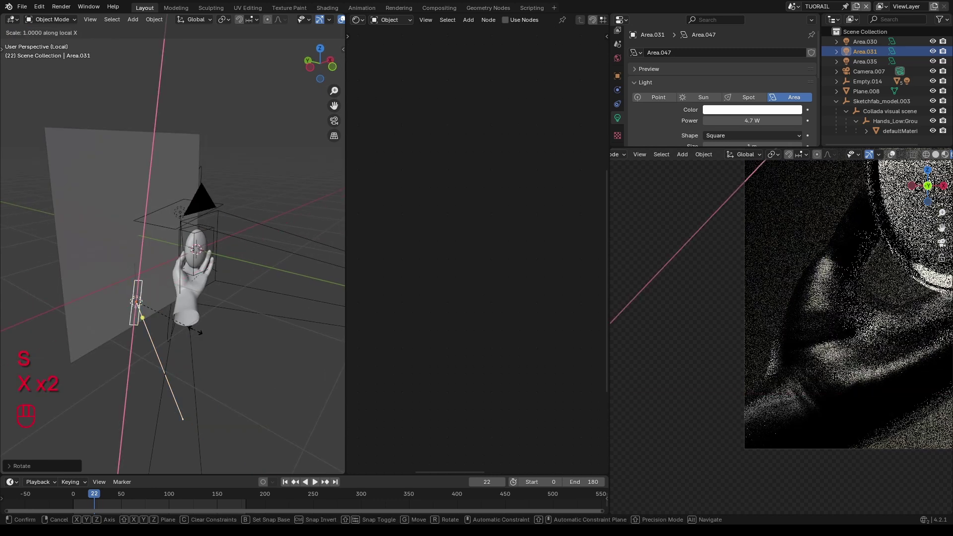
key("y")
key("y")
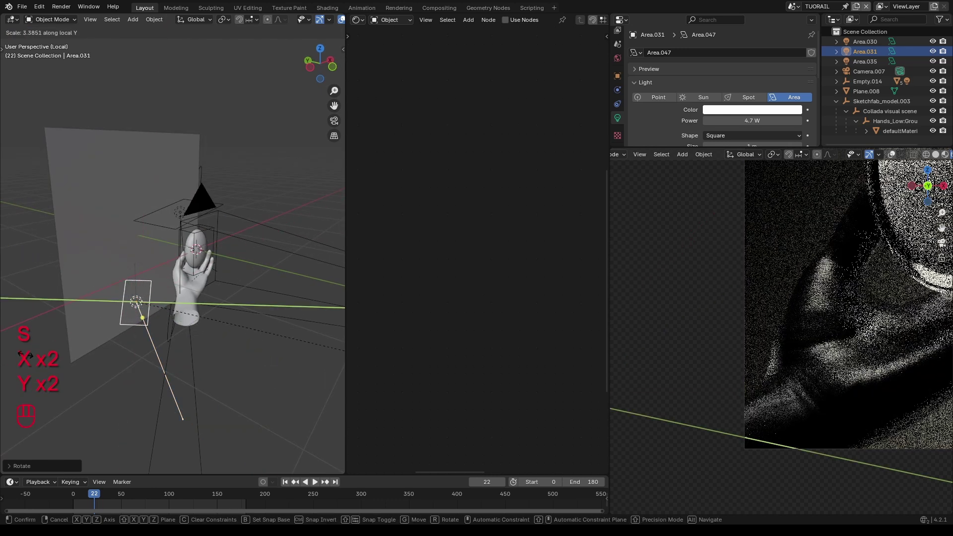
left_click(218, 379)
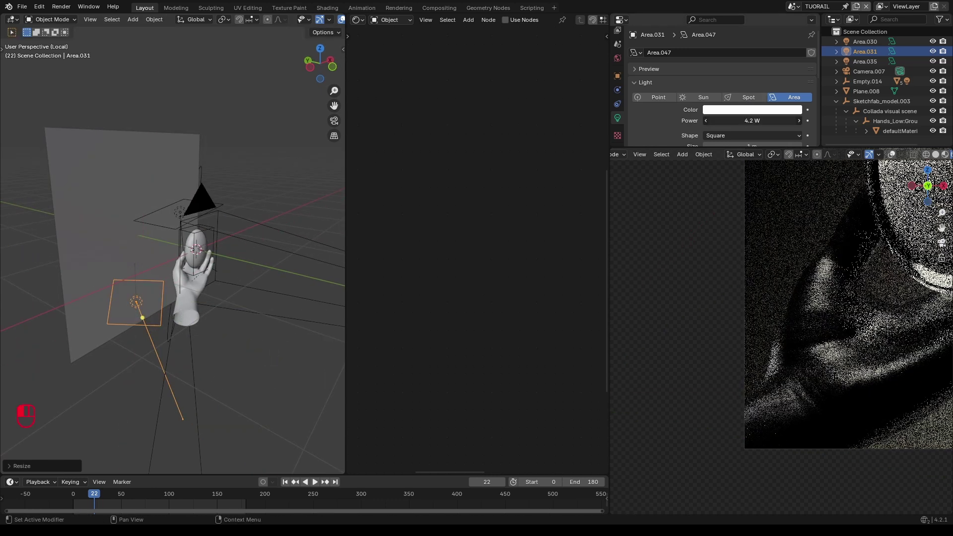
- Set Area.031's power to 2.1 W and narrow the light along its local Y axis into a thin strip
left_click_drag(752, 120, 754, 121)
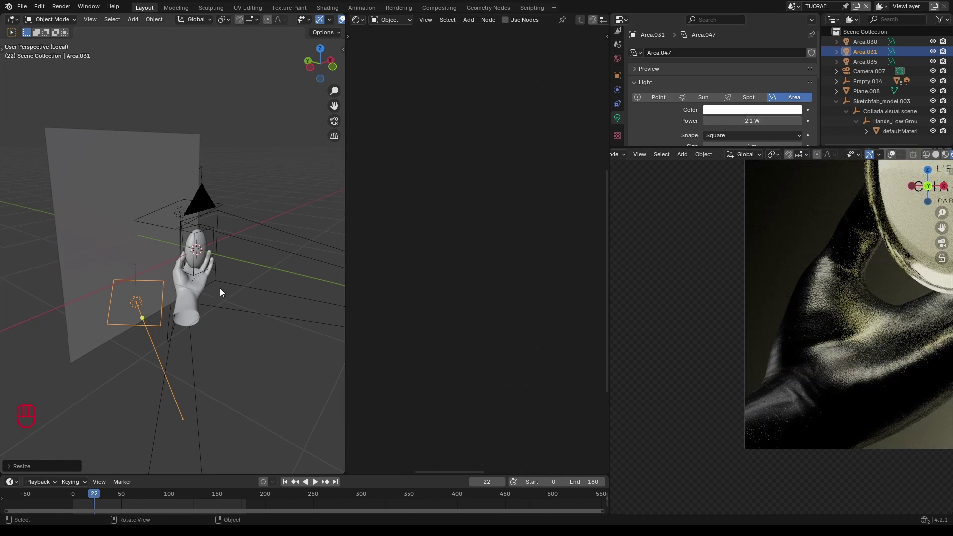
key("s")
key("x")
key("x")
key("y")
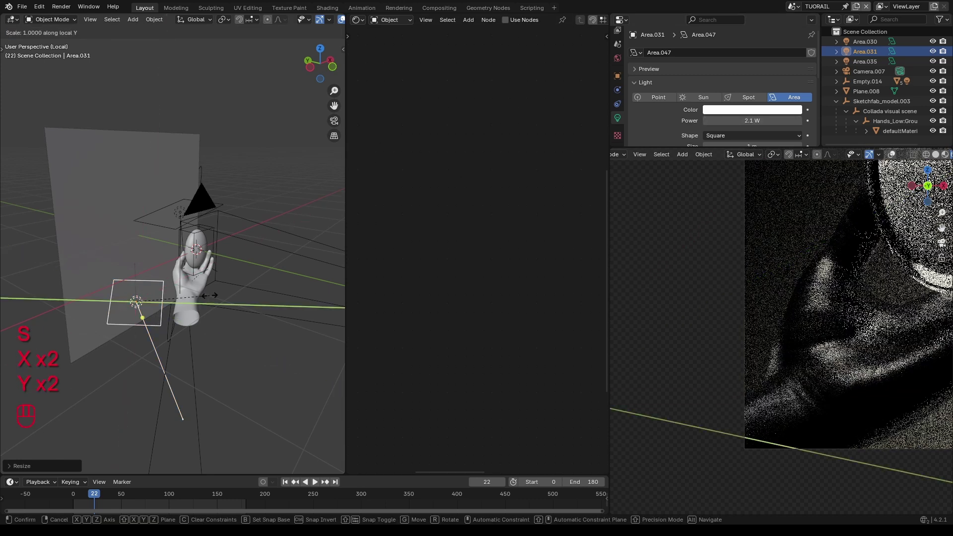
key("y")
left_click(133, 295)
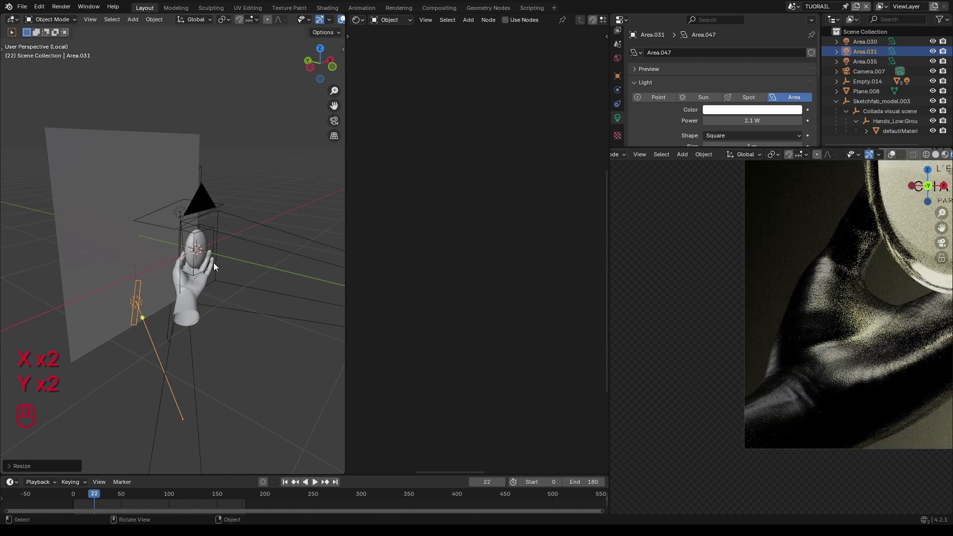
- Place the 3D cursor on the hand's outer edge near the wrist and snap Area.031 to it
scroll(175, 300, "up", 3)
middle_click_drag(177, 358, 209, 336, "shift")
right_click(210, 335, "shift")
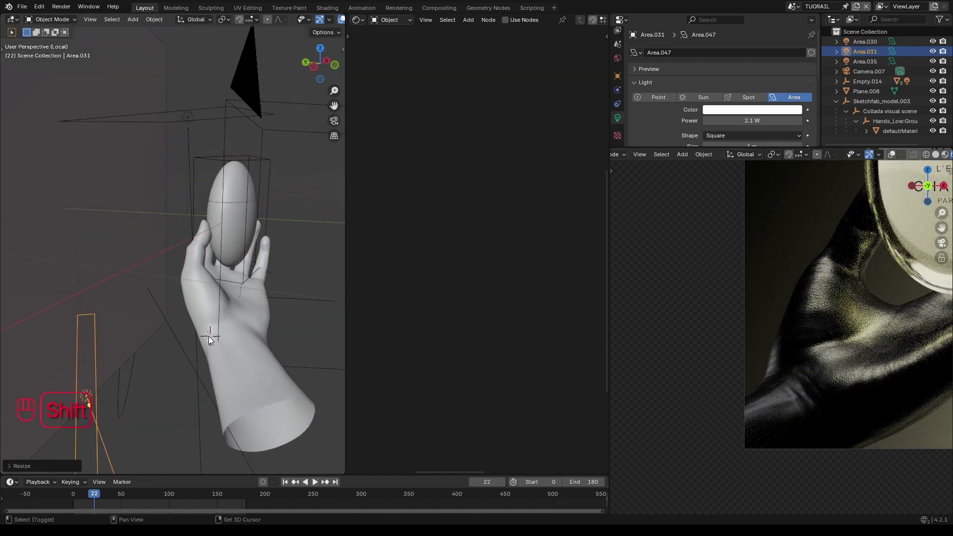
key("shift+s")
left_click(242, 375)
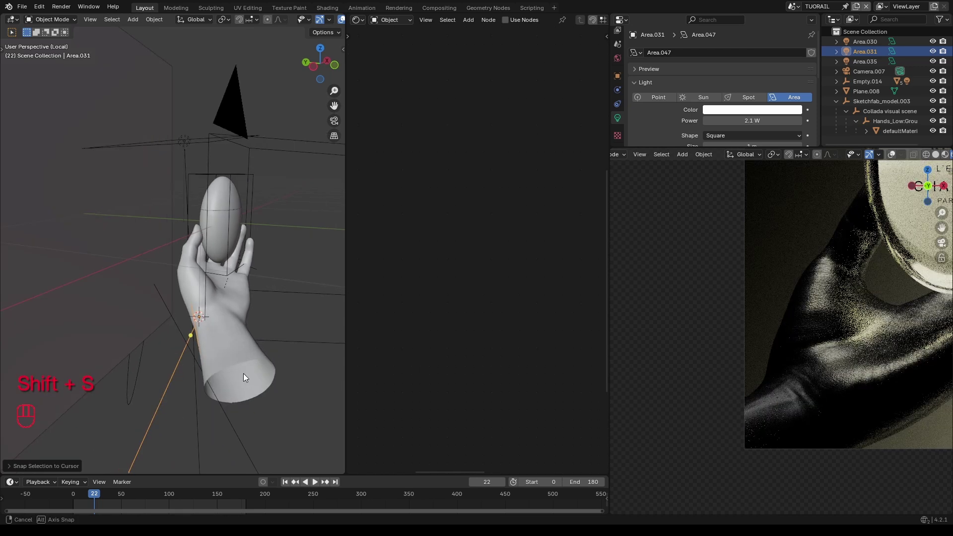
- Pull Area.031 back from the hand's surface along its local Z axis
middle_click_drag(243, 373, 228, 353)
key("g")
key("z")
key("z")
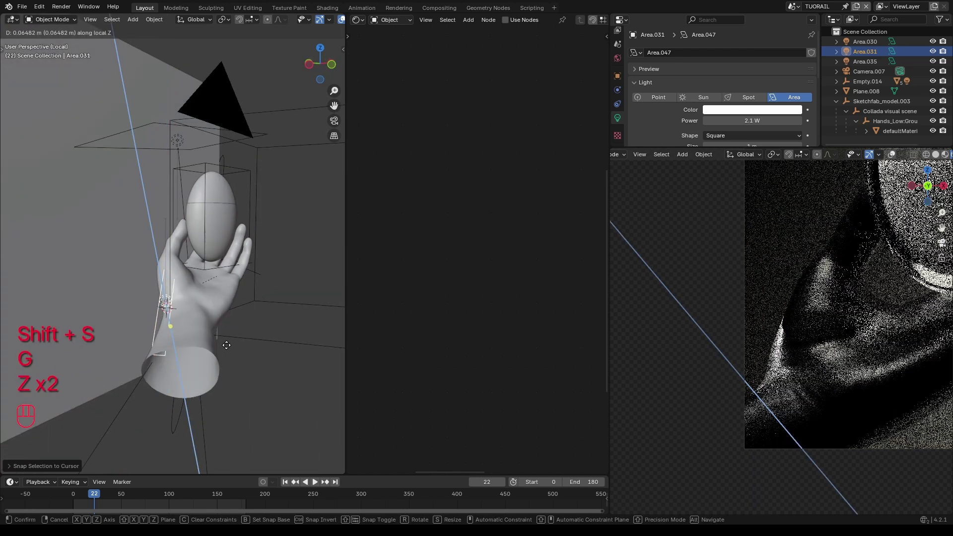
left_click(225, 343)
- Move Area.031 about 0.43 m in the negative direction of its local Y axis, toward the backdrop
key("g")
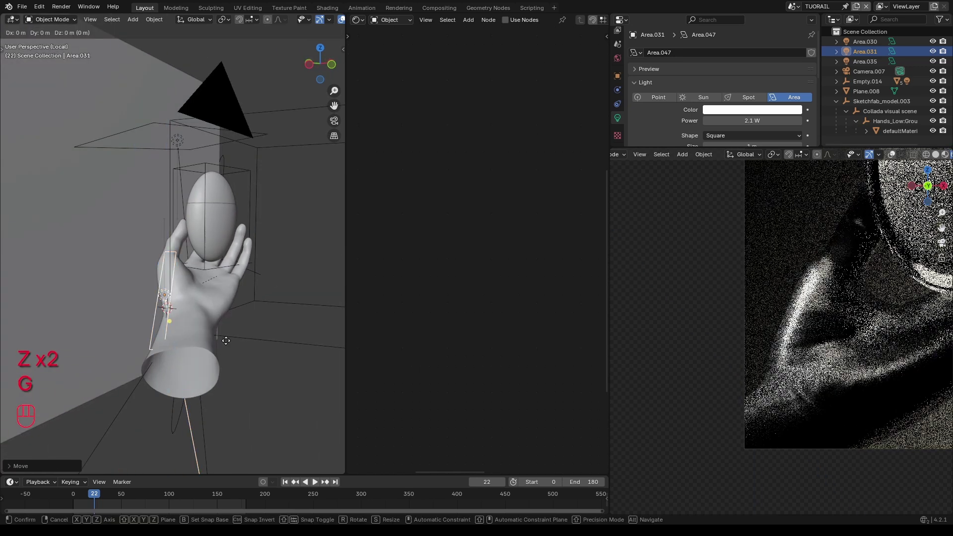
key("x")
key("x")
key("y")
key("y")
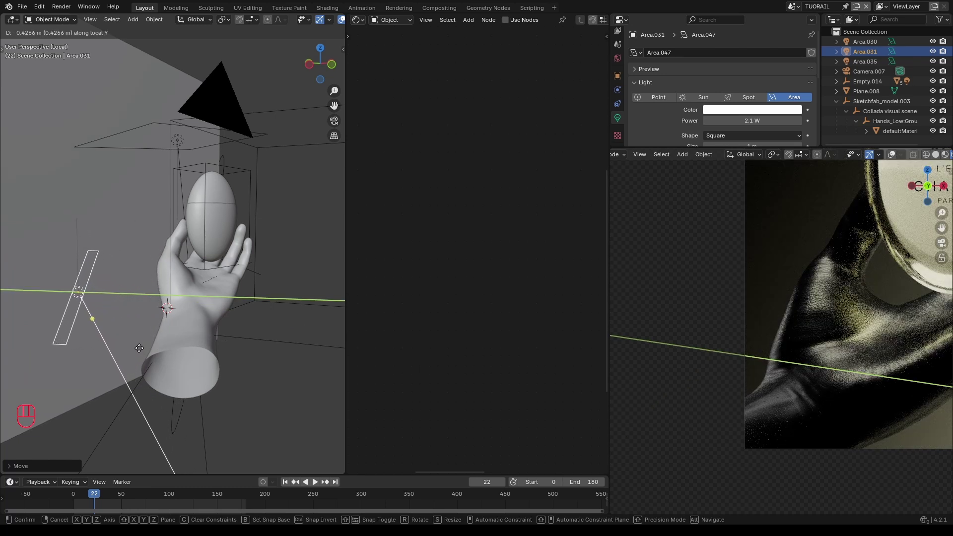
- Move Area.031 about 0.13 m in the negative direction of its local X axis
key("g")
key("y")
key("y")
key("x")
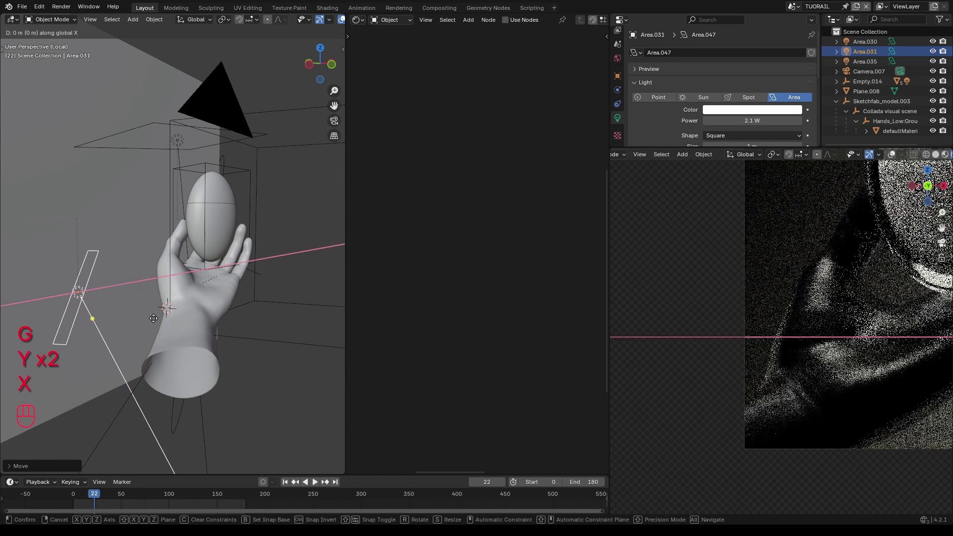
key("x")
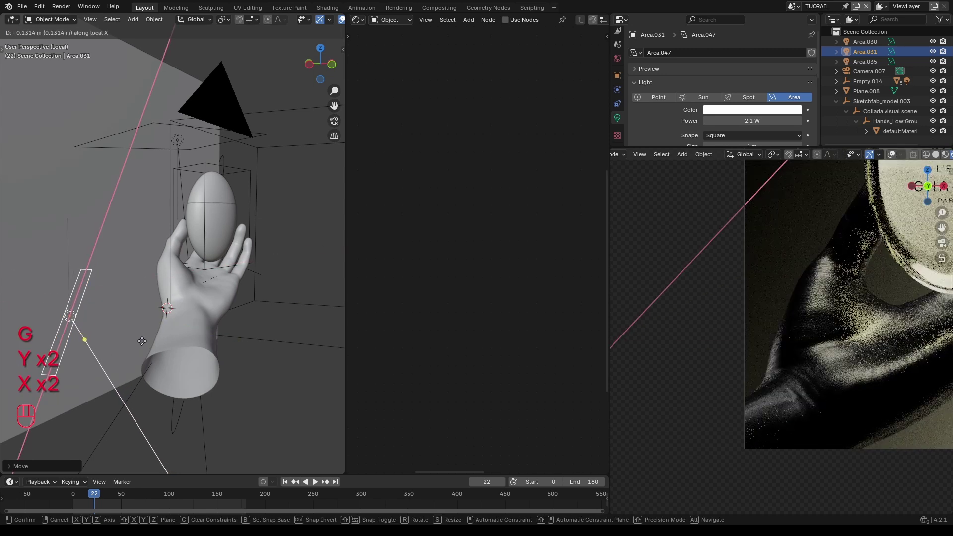
left_click(142, 341)
- Inspect the hand and fingers in the camera render and select the disk light Area.035
scroll(774, 339, "down", 3)
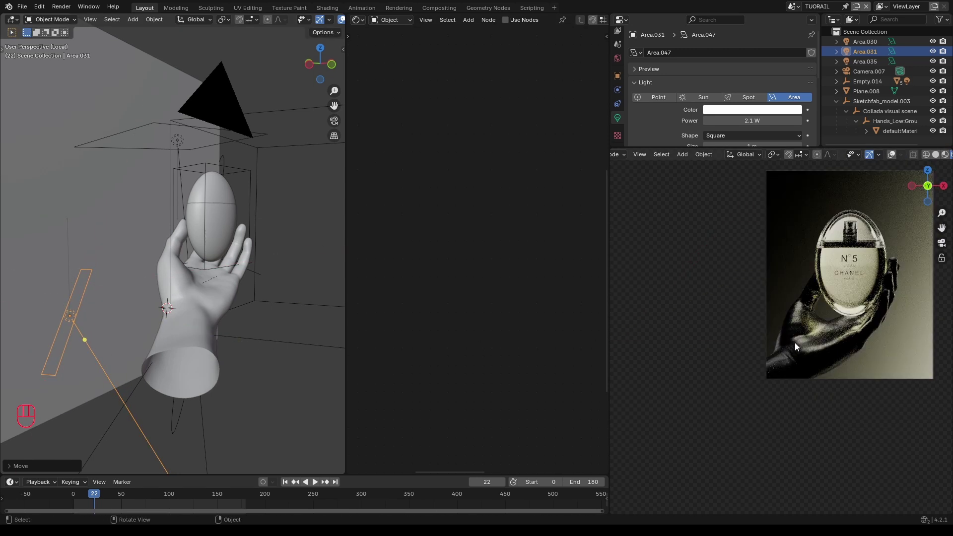
scroll(787, 358, "up", 6)
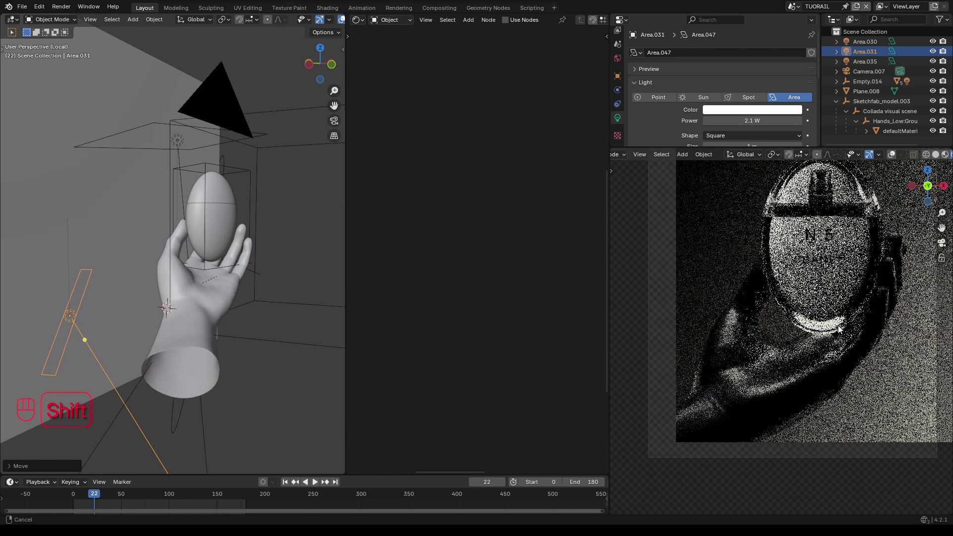
scroll(184, 218, "down", 5)
middle_click_drag(184, 218, 236, 287)
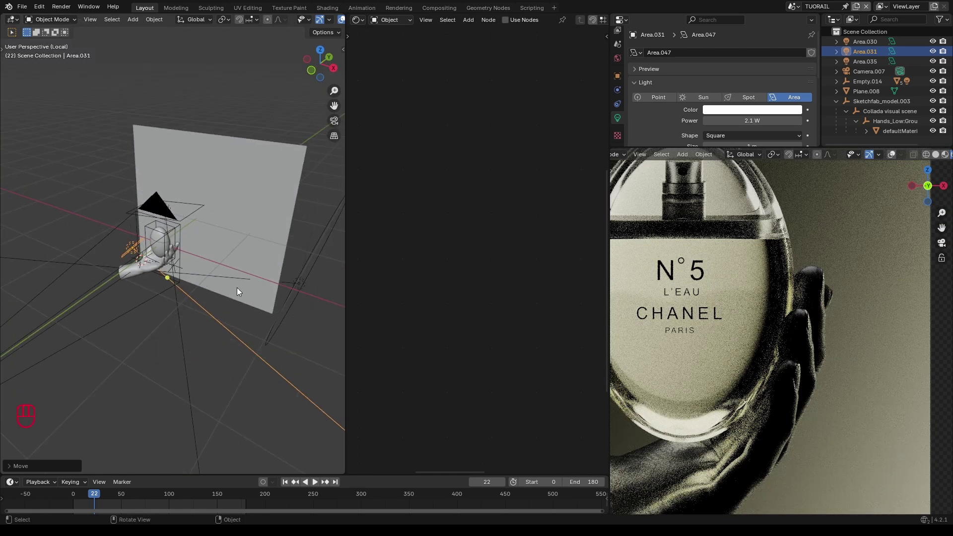
left_click(298, 282)
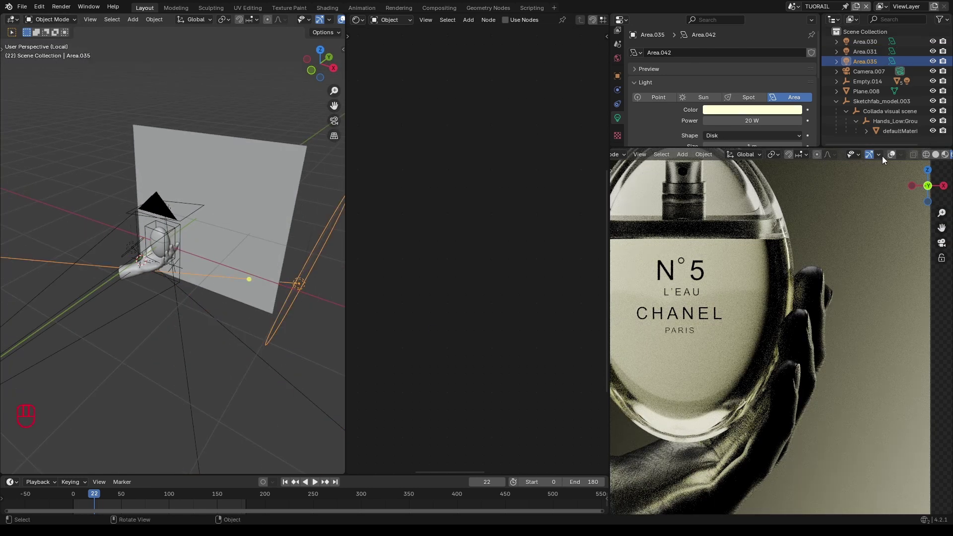
- Show the camera view's overlays, mark the fingers with temporary annotations, and toggle Area.035's visibility to compare its lighting
left_click(891, 154)
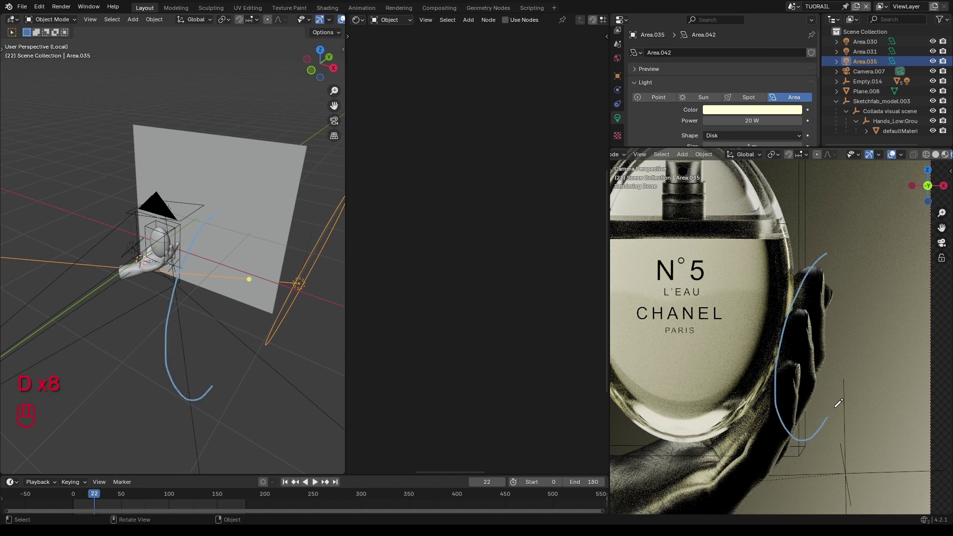
mouse_move(863, 235)
right_mouse_down()
mouse_move(799, 323)
mouse_move(764, 446)
mouse_move(902, 298)
right_mouse_up()
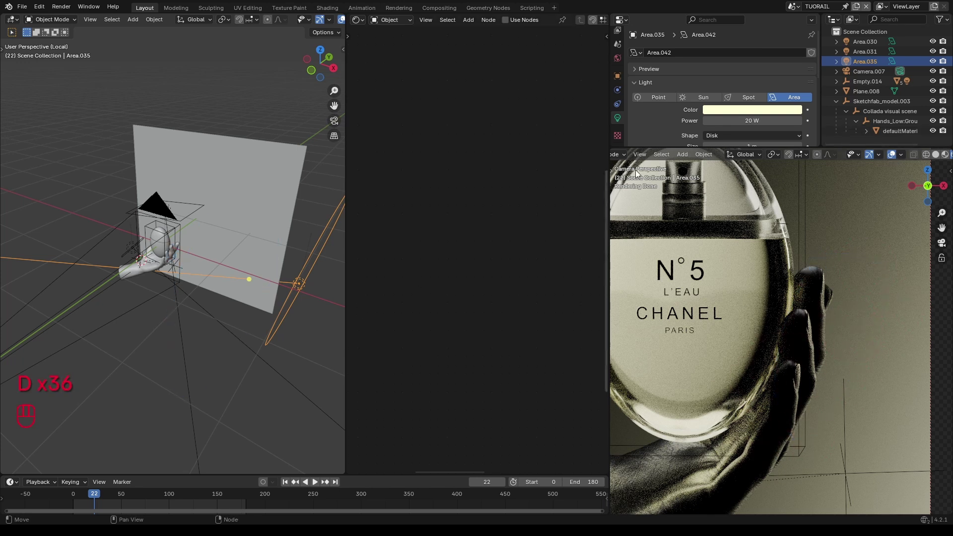
left_click(932, 61)
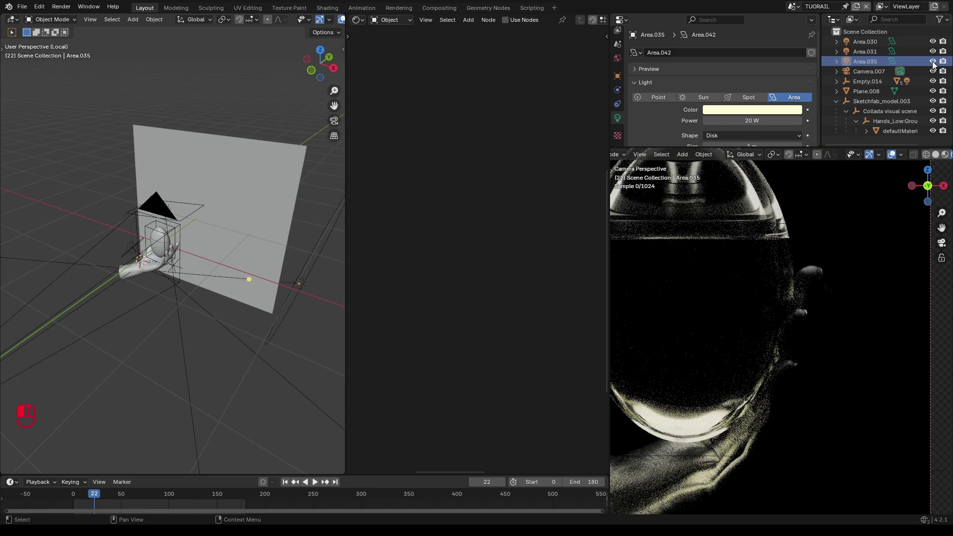
scroll(843, 322, "down", 5)
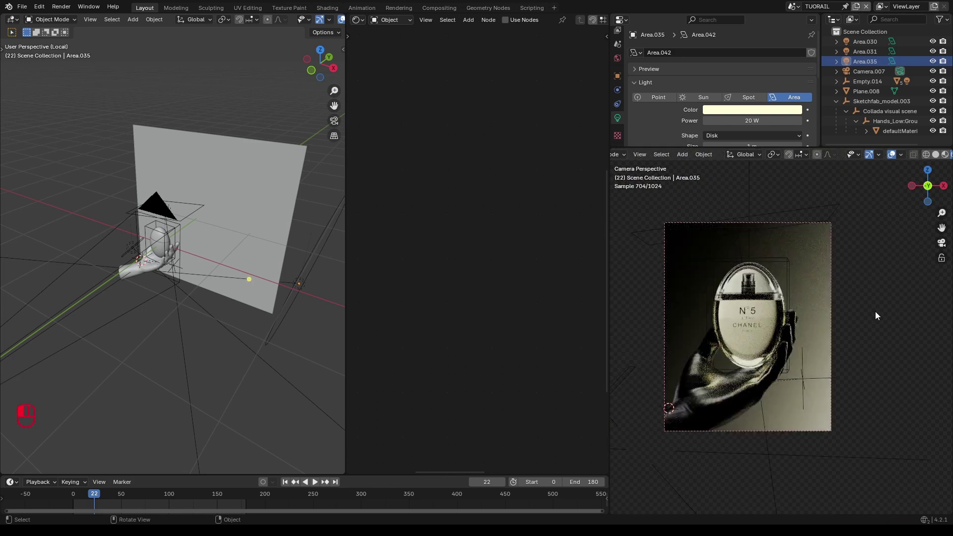
- Select the backdrop plane behind the bottle and hand
left_click(811, 240)
scroll(804, 307, "up", 3)
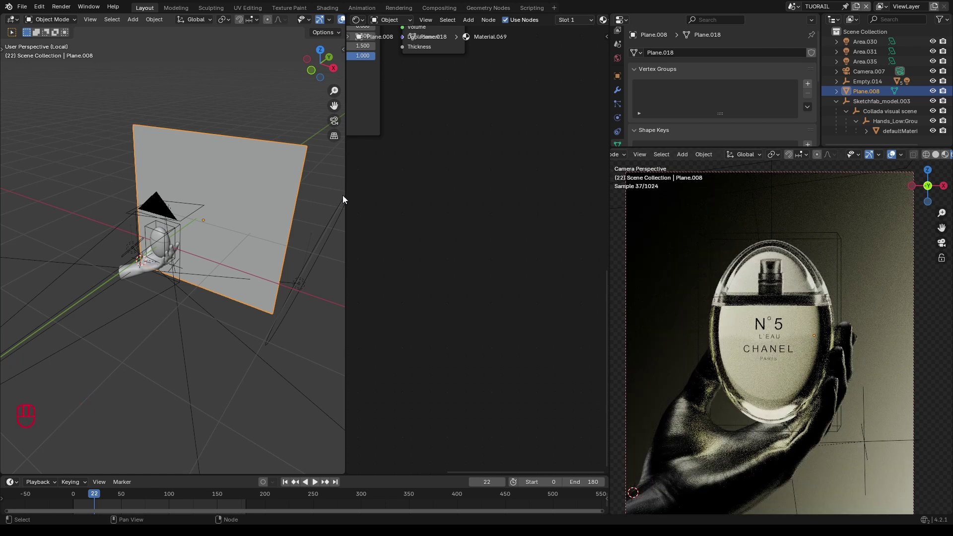
scroll(136, 180, "down", 3)
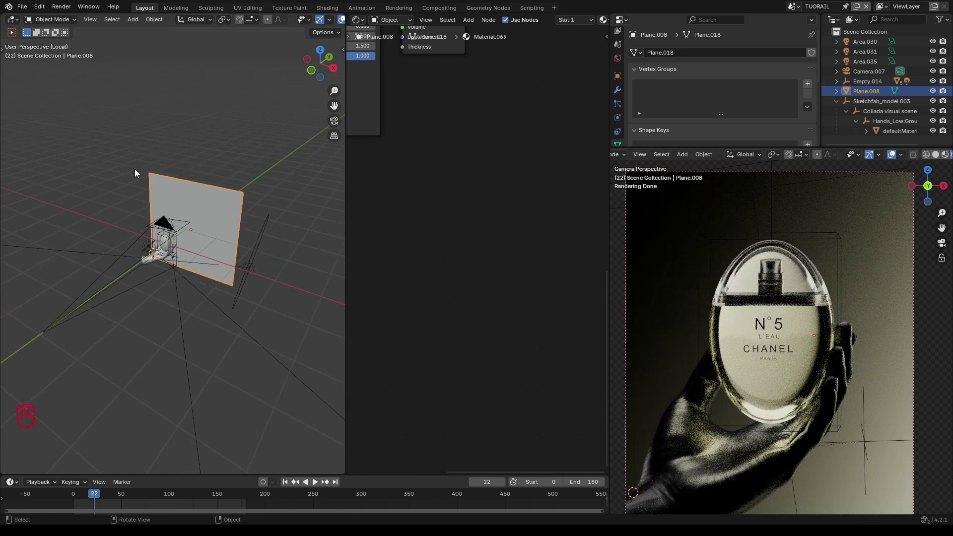